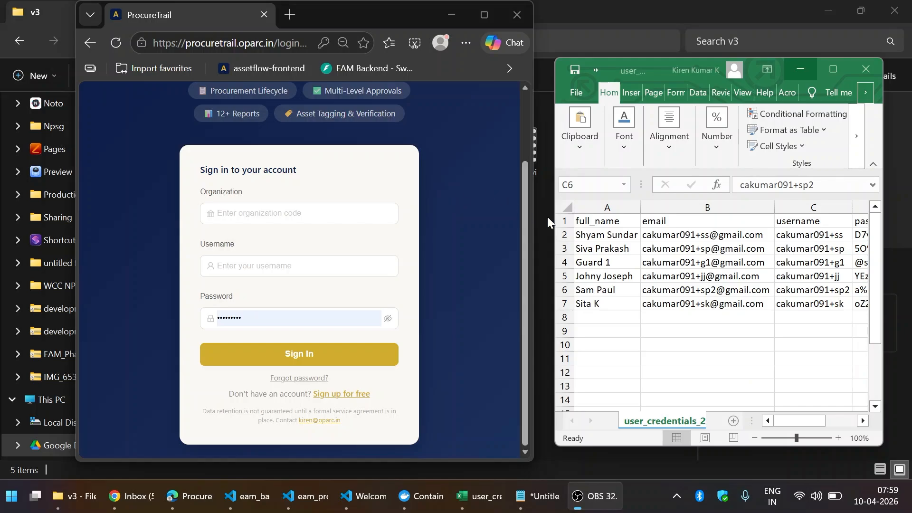
- In the user_credentials sheet, copy the first employee's username from cell C2
{"action": "left_click", "coordinate": [713, 252]}
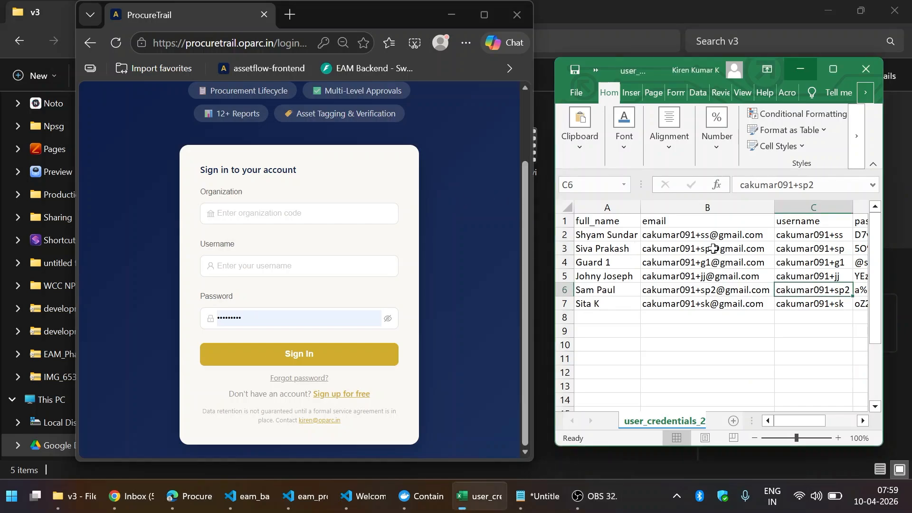
{"action": "key", "text": "Right"}
{"action": "key", "text": "Right"}
{"action": "key", "text": "Up"}
{"action": "key", "text": "Up"}
{"action": "key", "text": "Up"}
{"action": "key", "text": "Up"}
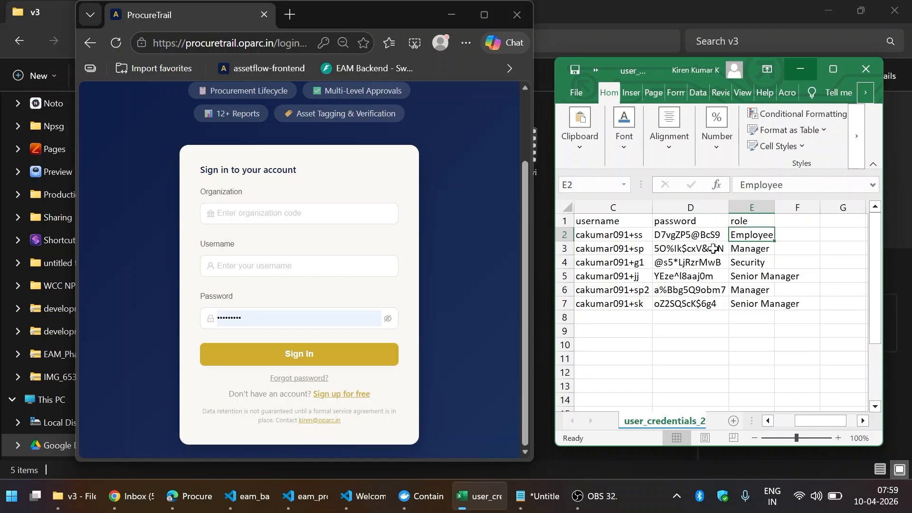
{"action": "key", "text": "Home"}
{"action": "key", "text": "Right"}
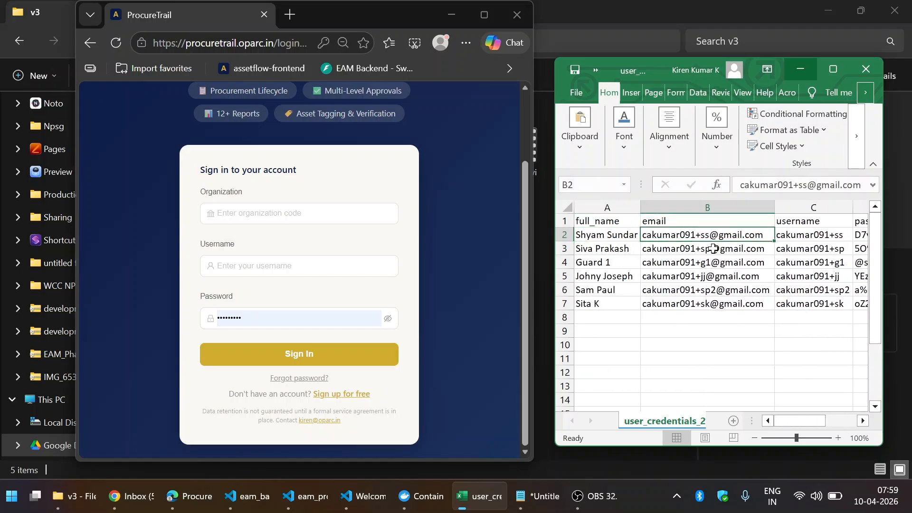
{"action": "key", "text": "Right"}
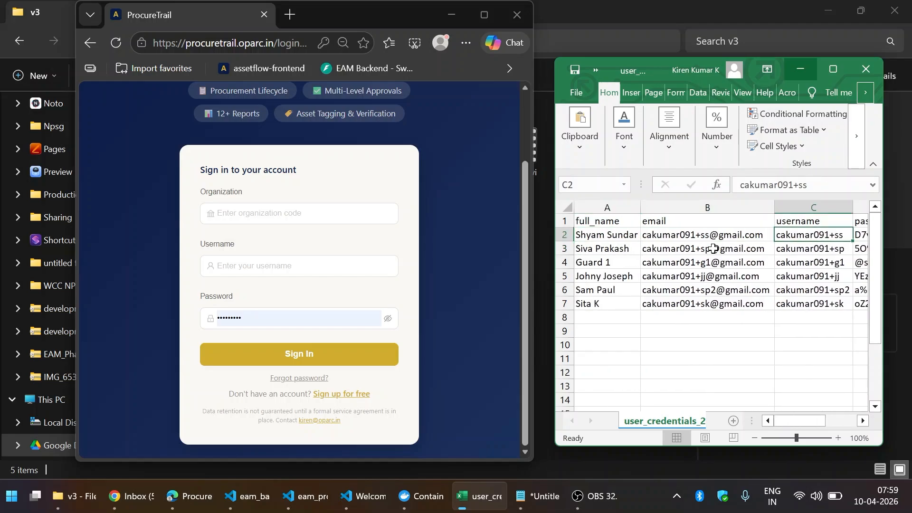
{"action": "key", "text": "ctrl+c"}
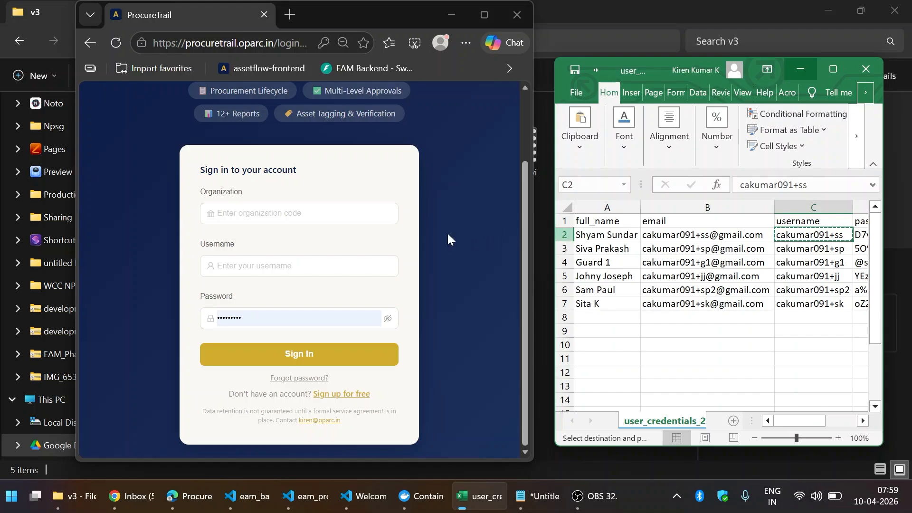
- Sign in as the first employee to the bangalore-university organization and dismiss the welcome tour
{"action": "left_click", "coordinate": [349, 265]}
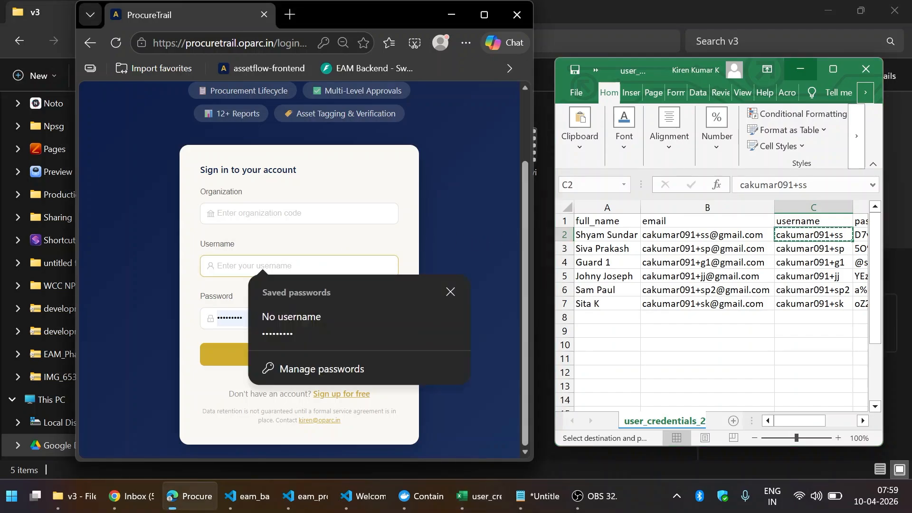
{"action": "key", "text": "ctrl+v"}
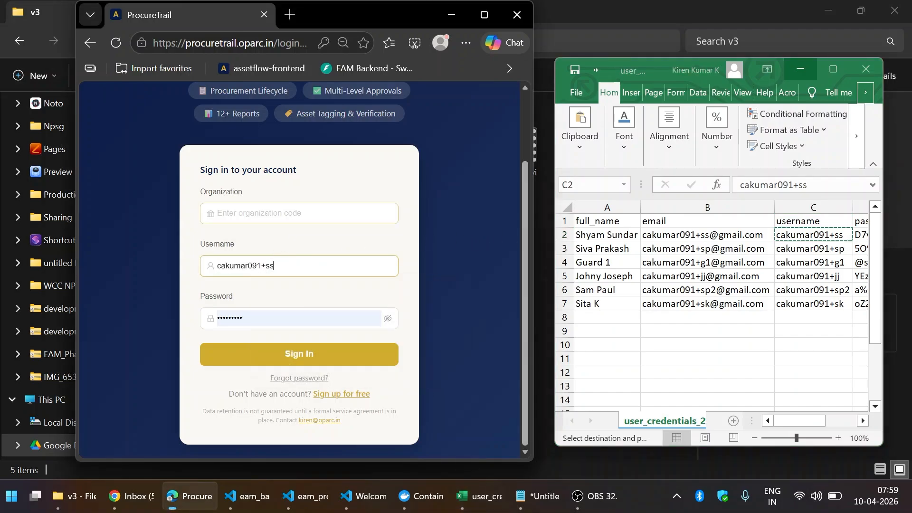
{"action": "left_click", "coordinate": [294, 214]}
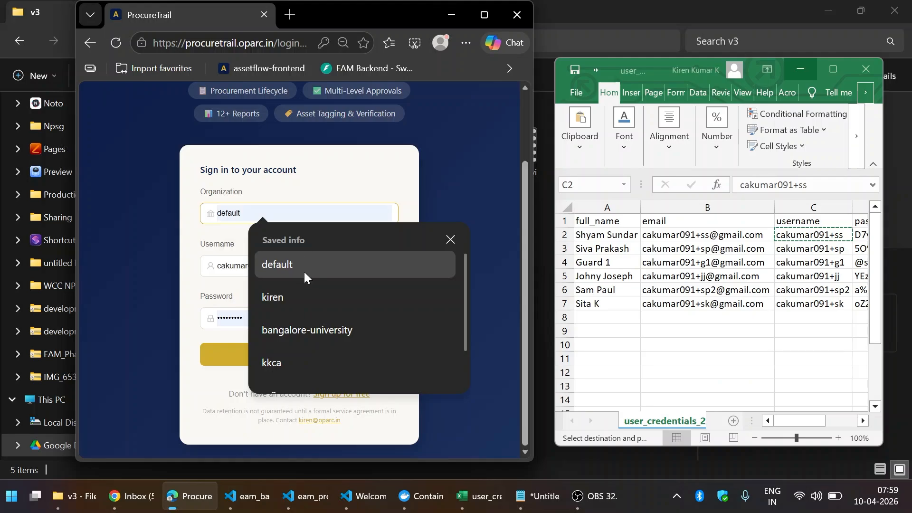
{"action": "left_click", "coordinate": [311, 327]}
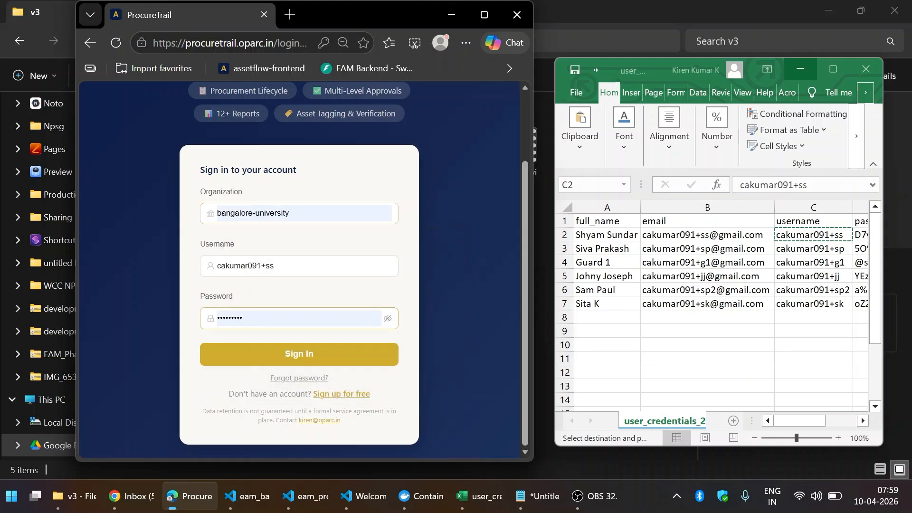
{"action": "left_click", "coordinate": [285, 356]}
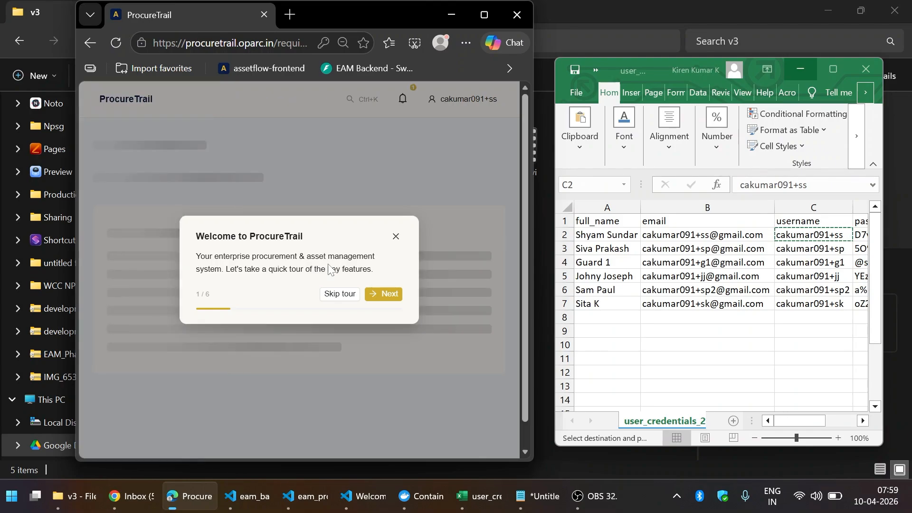
{"action": "left_click", "coordinate": [351, 296]}
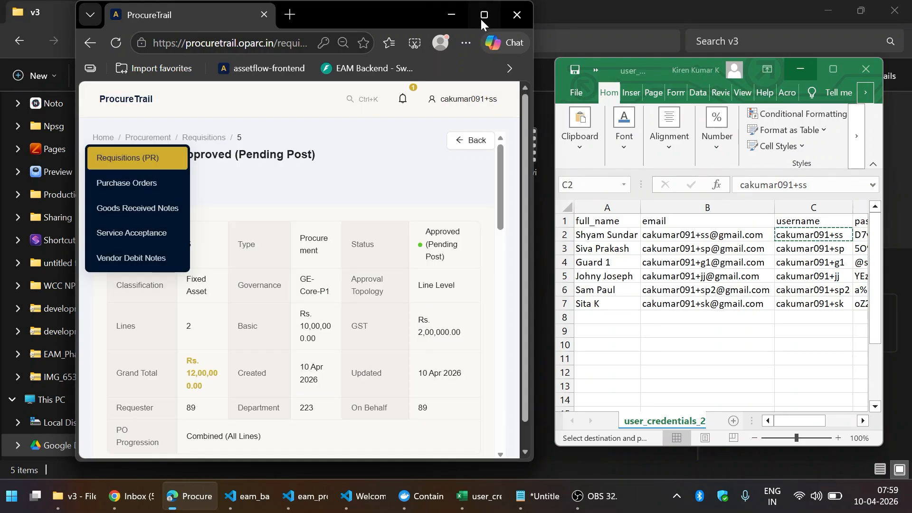
- Maximize the browser and start a new requisition from Requisitions (PR)
{"action": "left_click", "coordinate": [483, 16]}
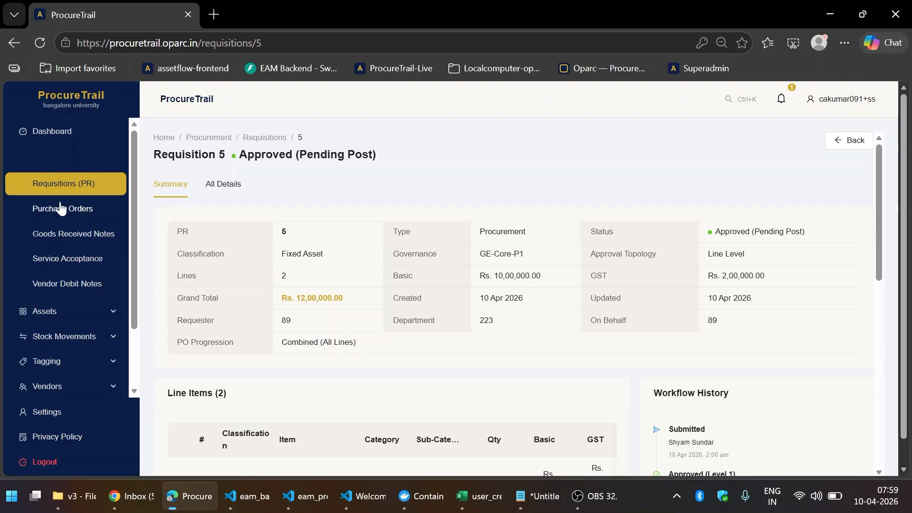
{"action": "left_click", "coordinate": [62, 191]}
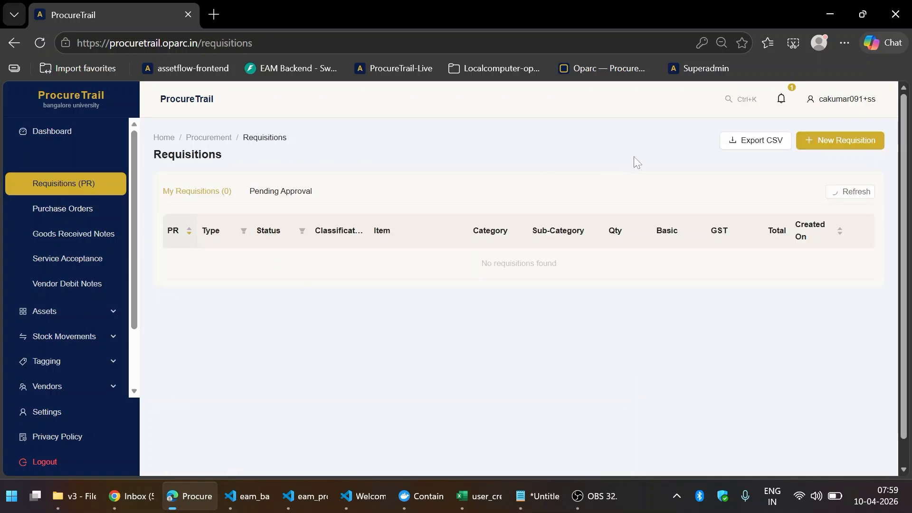
{"action": "left_click", "coordinate": [827, 143]}
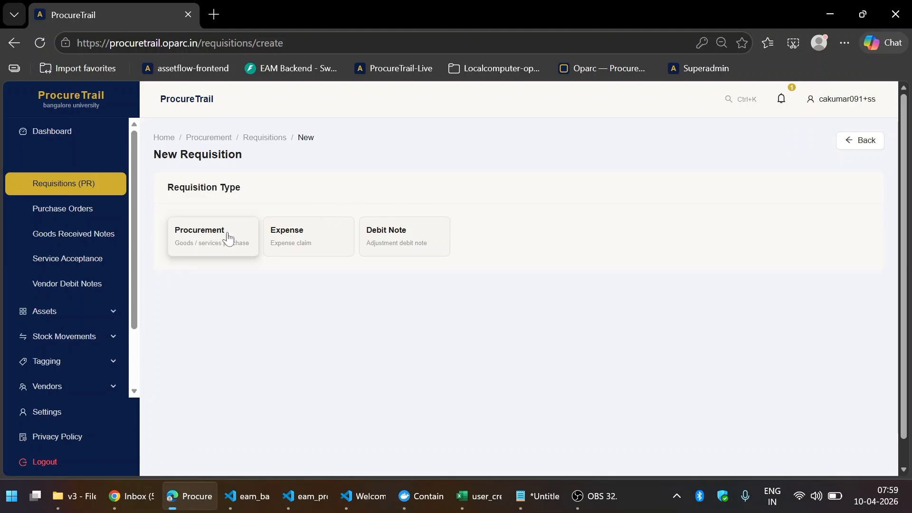
- Make the new requisition a Procurement type
{"action": "left_click", "coordinate": [228, 236]}
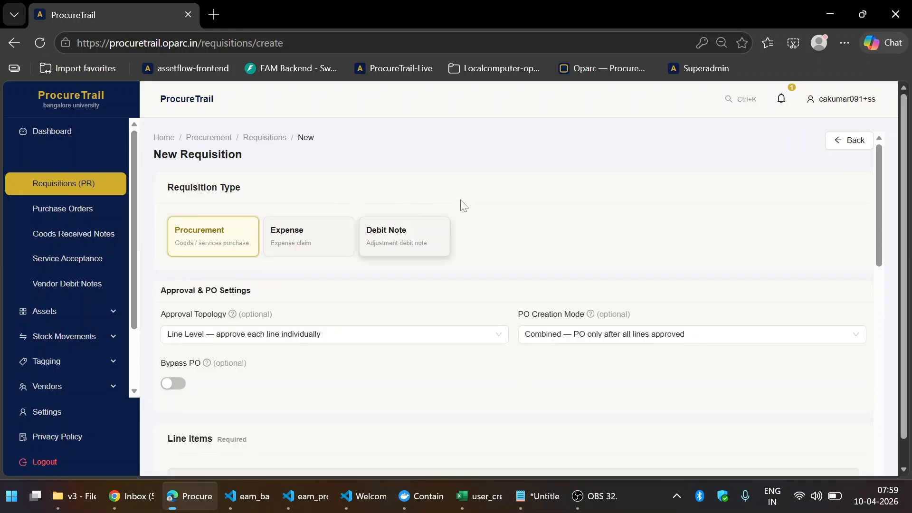
{"action": "scroll", "coordinate": [503, 184], "scroll_direction": "down", "scroll_amount": 3}
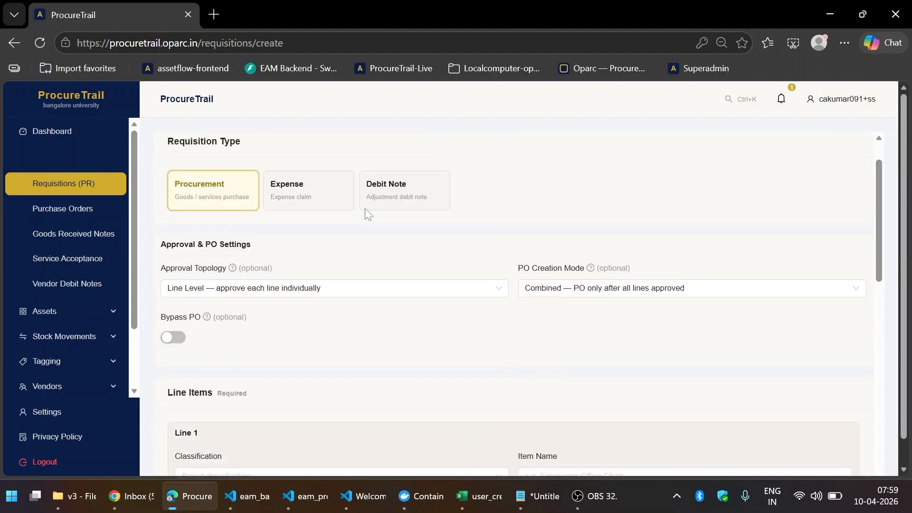
{"action": "scroll", "coordinate": [408, 202], "scroll_direction": "up", "scroll_amount": 3}
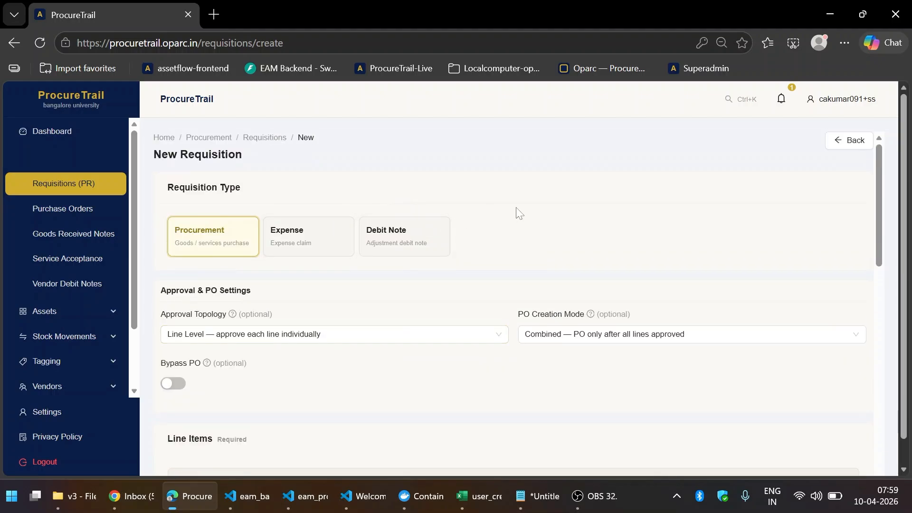
{"action": "scroll", "coordinate": [517, 212], "scroll_direction": "down", "scroll_amount": 3}
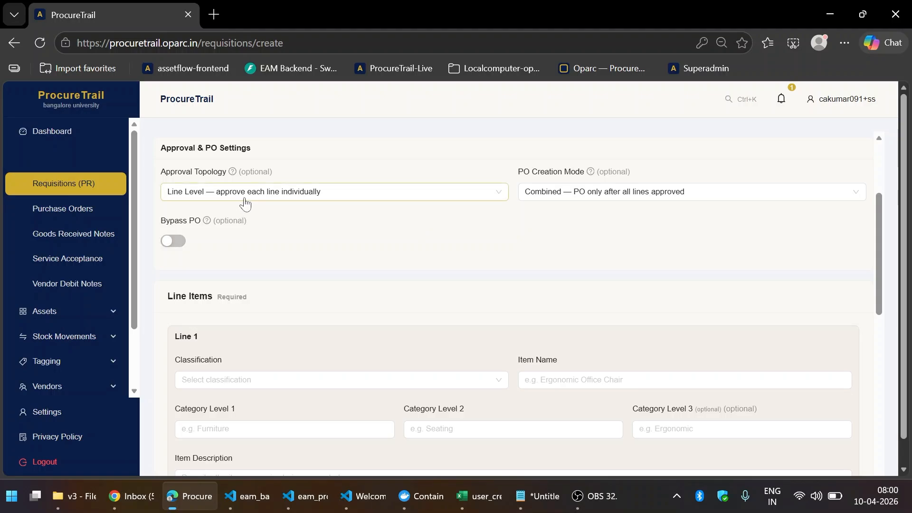
- Keep Line Level as the approval topology, then bring up line 1's classification choices
{"action": "left_click", "coordinate": [269, 196]}
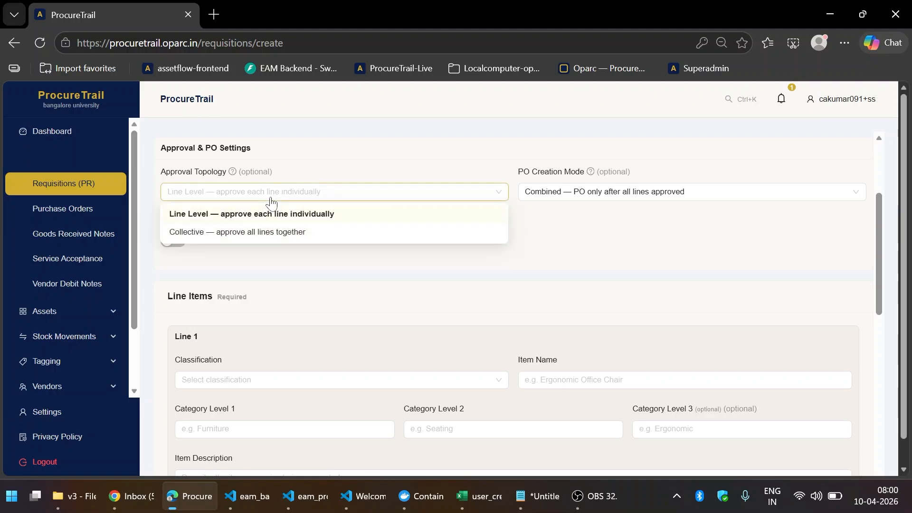
{"action": "left_click", "coordinate": [312, 161]}
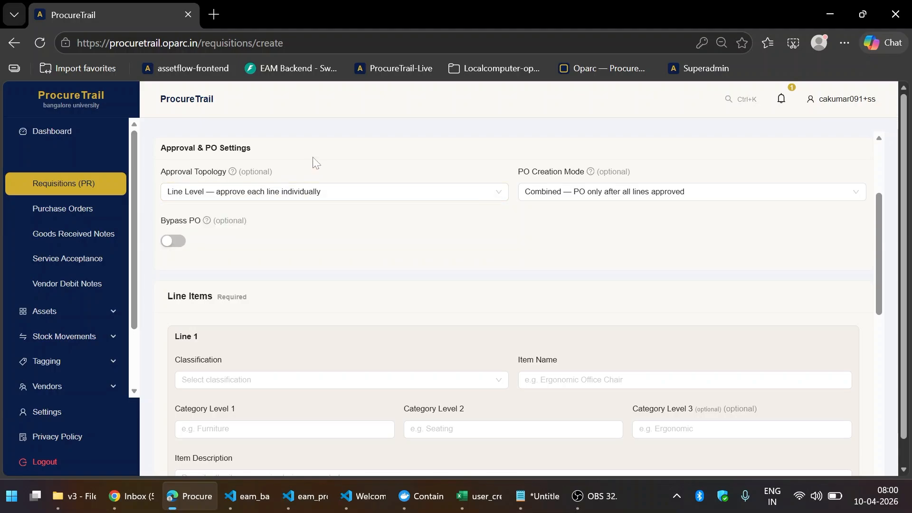
{"action": "left_click", "coordinate": [327, 193]}
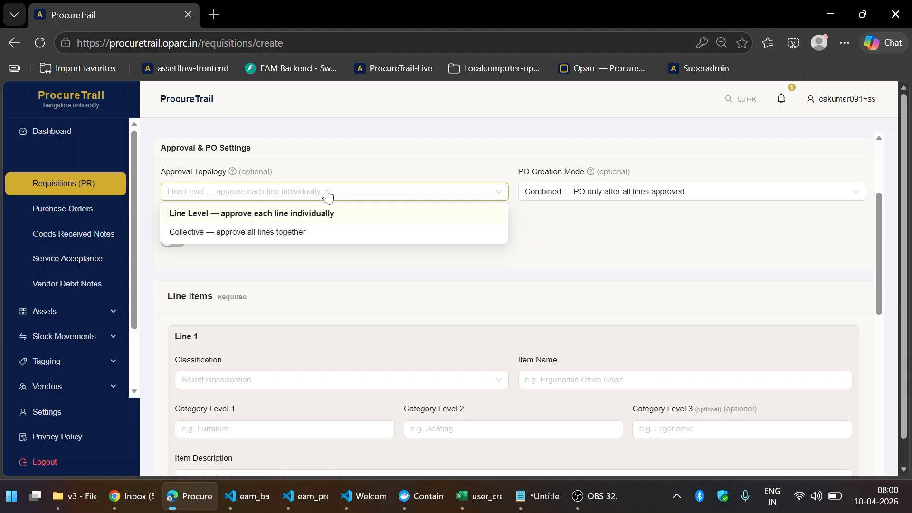
{"action": "left_click", "coordinate": [341, 157]}
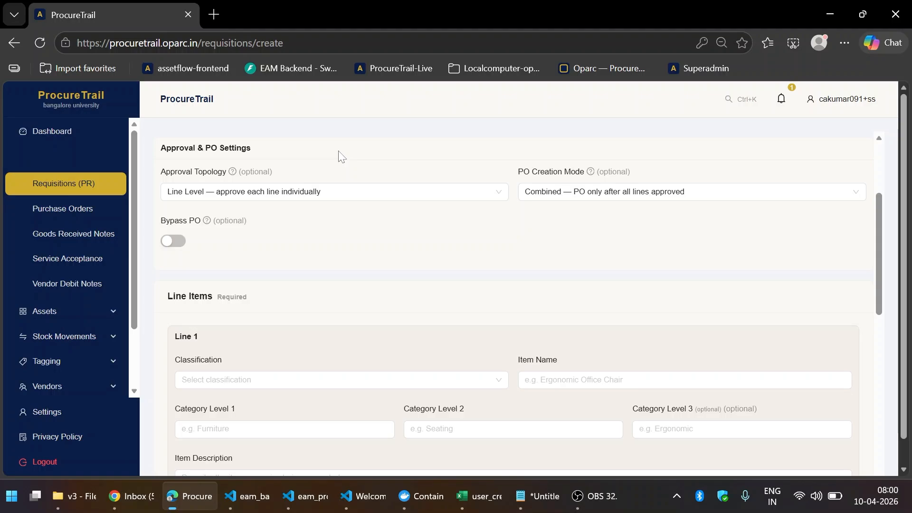
{"action": "left_click", "coordinate": [347, 190]}
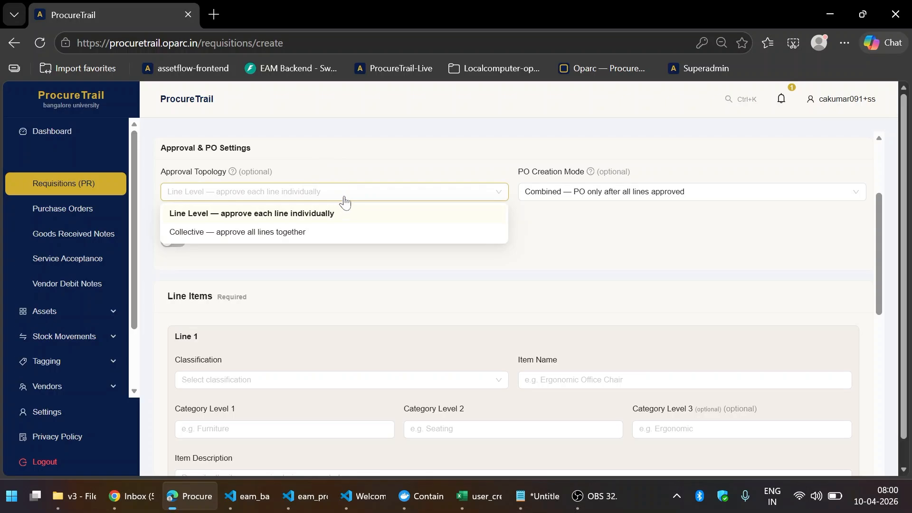
{"action": "left_click", "coordinate": [364, 157]}
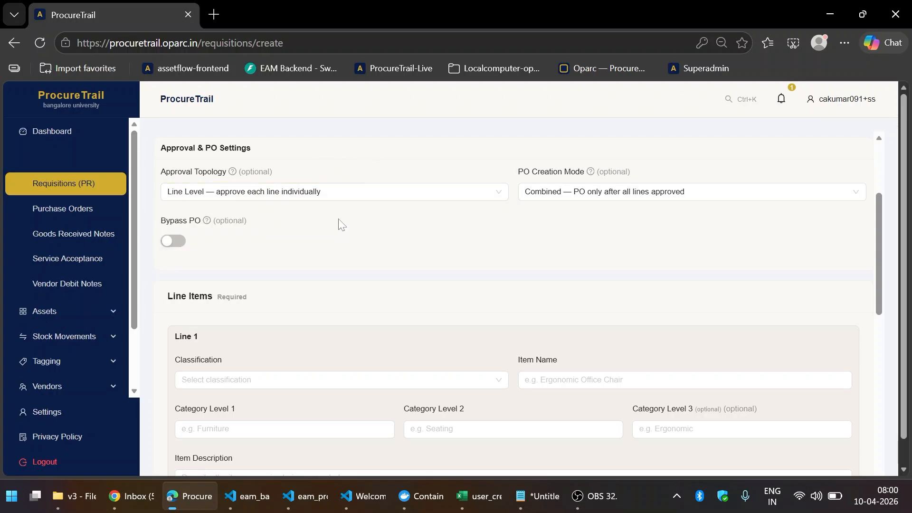
{"action": "scroll", "coordinate": [339, 223], "scroll_direction": "down", "scroll_amount": 2}
{"action": "scroll", "coordinate": [339, 223], "scroll_direction": "down", "scroll_amount": 2}
{"action": "left_click", "coordinate": [318, 241]}
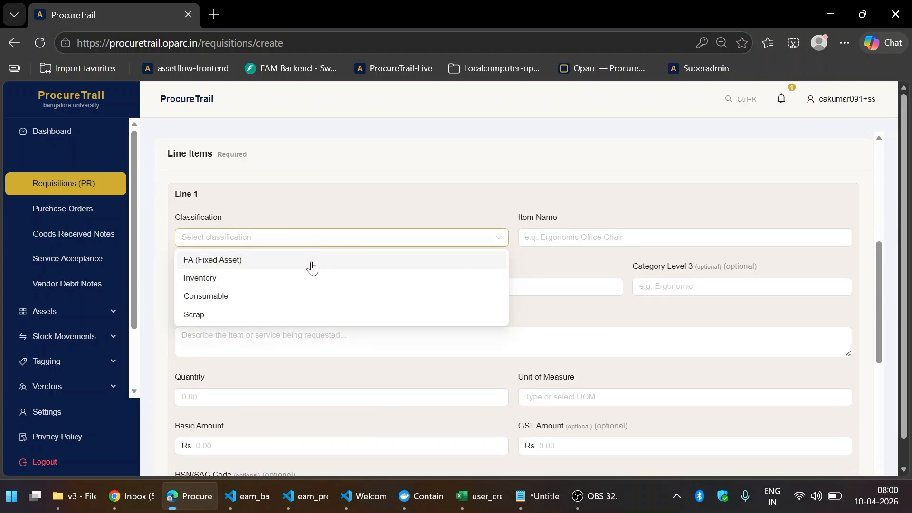
- Classify line 1 as FA (Fixed Asset) and fill it from the saved Laptop item
{"action": "left_click", "coordinate": [312, 264]}
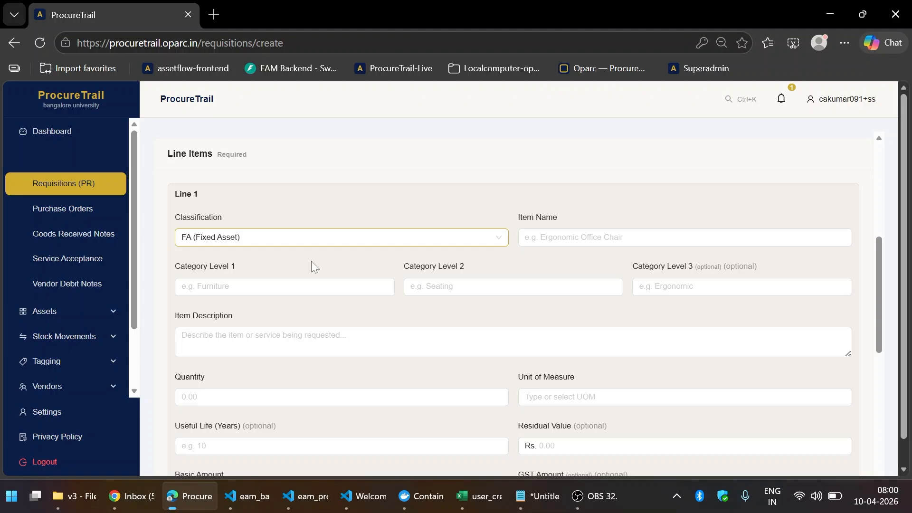
{"action": "left_click", "coordinate": [541, 243]}
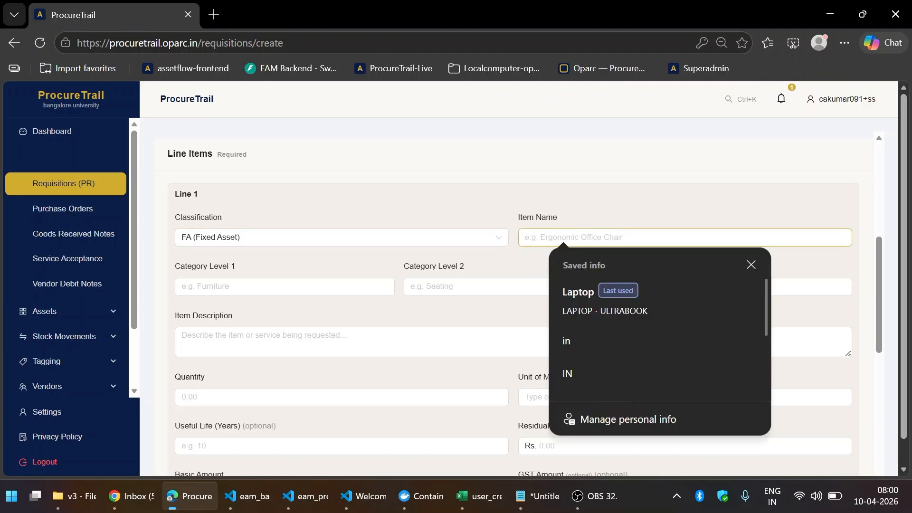
{"action": "left_click", "coordinate": [586, 301]}
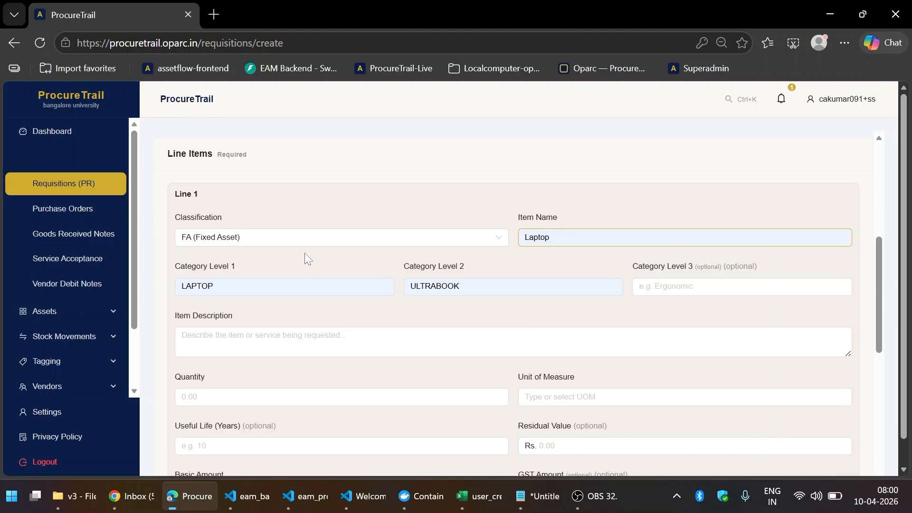
{"action": "scroll", "coordinate": [307, 257], "scroll_direction": "down", "scroll_amount": 3}
{"action": "scroll", "coordinate": [303, 241], "scroll_direction": "up", "scroll_amount": 3}
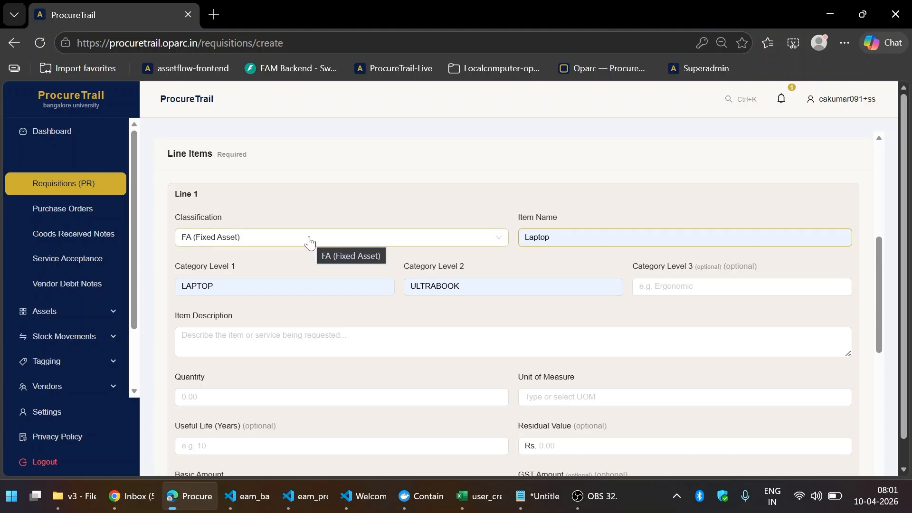
{"action": "scroll", "coordinate": [310, 242], "scroll_direction": "down", "scroll_amount": 3}
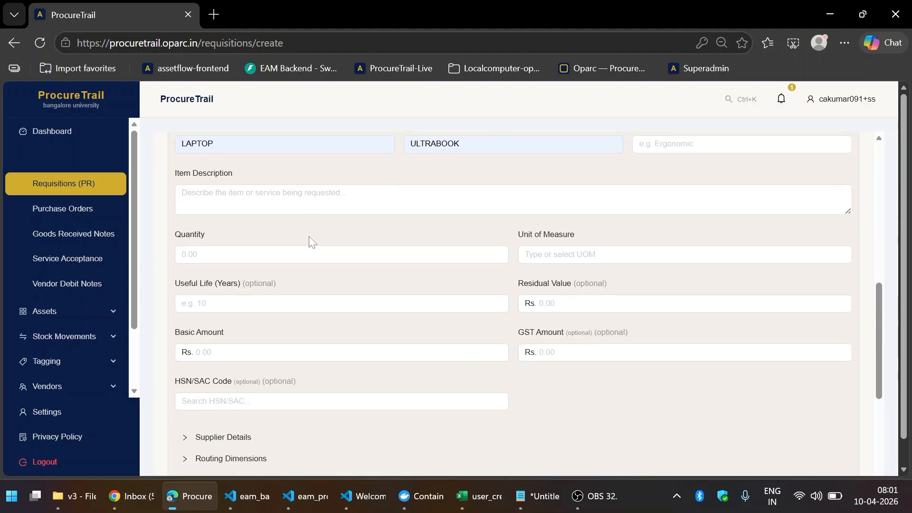
- Give line 1 description 'Laptop', quantity 5 Nos and useful life 3
{"action": "left_click", "coordinate": [304, 200]}
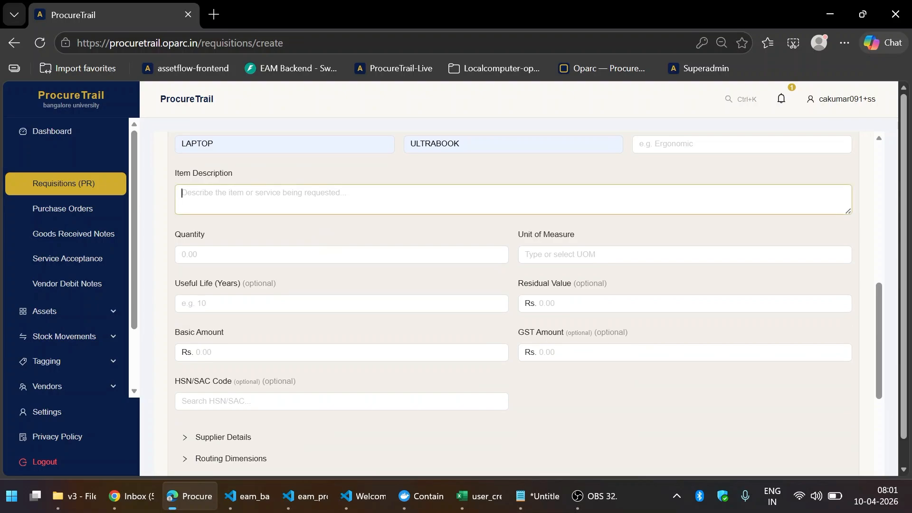
{"action": "type", "text": "Laptop"}
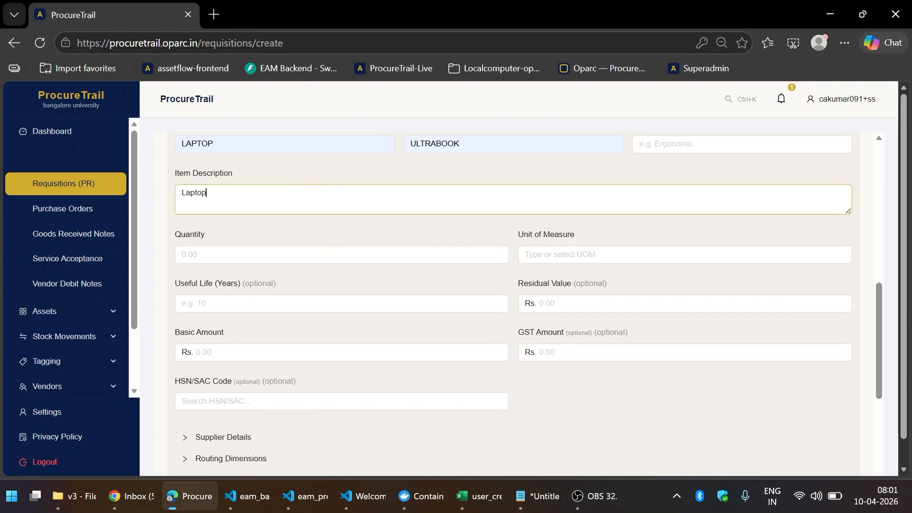
{"action": "key", "text": "Tab"}
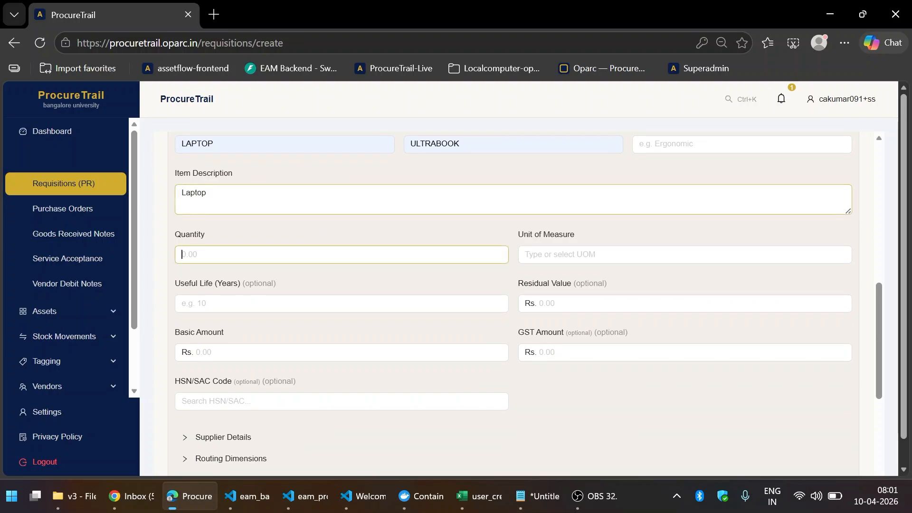
{"action": "type", "text": "5"}
{"action": "key", "text": "Tab"}
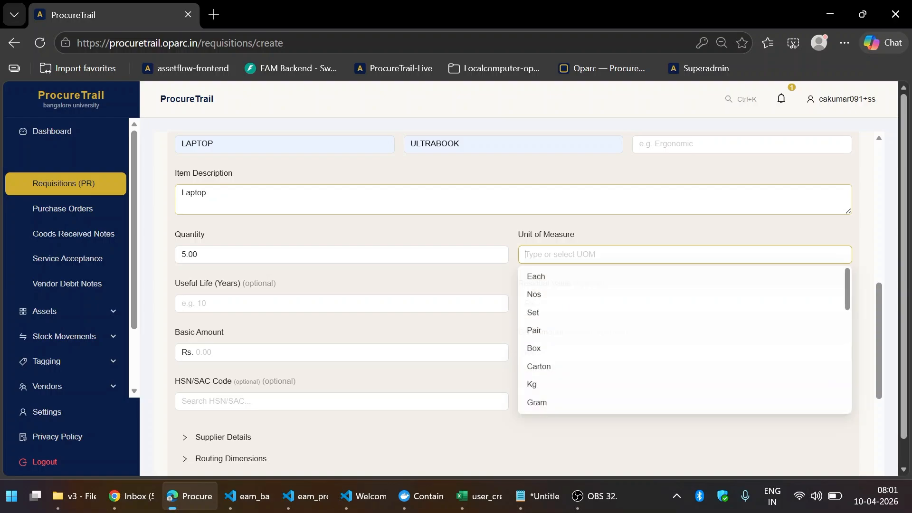
{"action": "key", "text": "Return"}
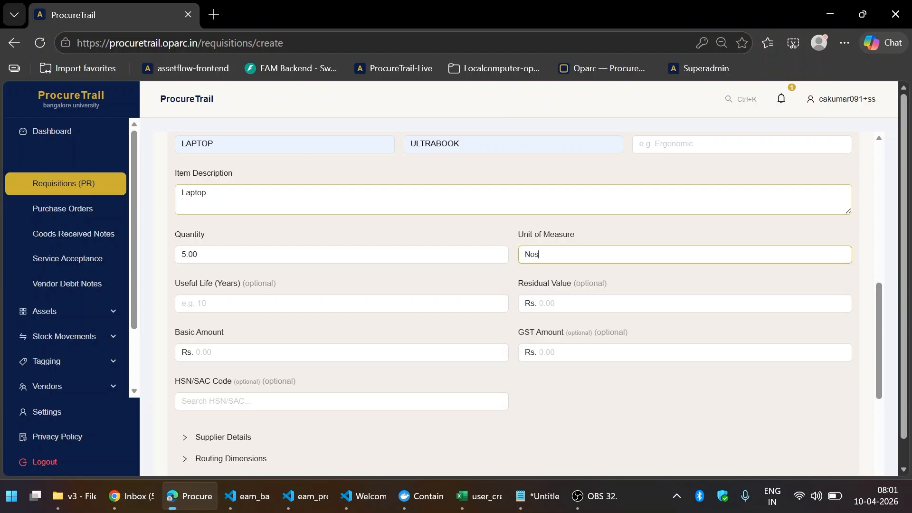
{"action": "key", "text": "Tab"}
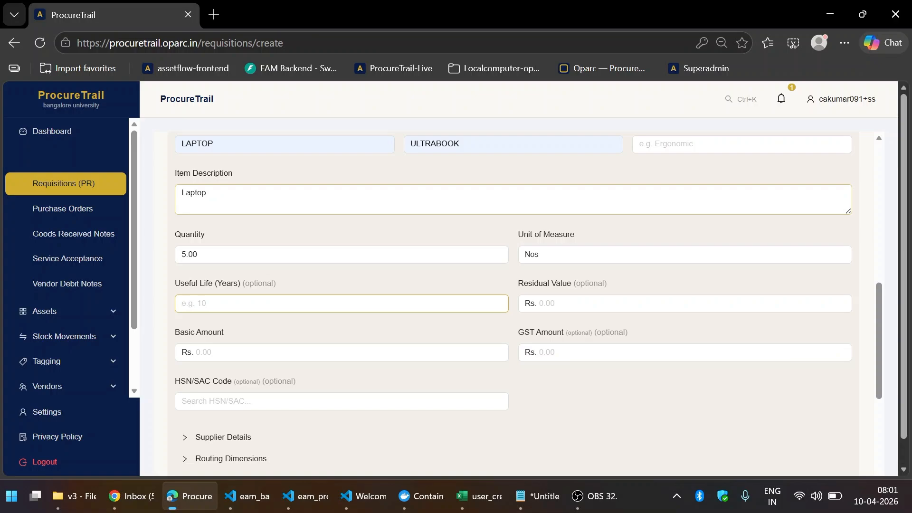
{"action": "type", "text": "3"}
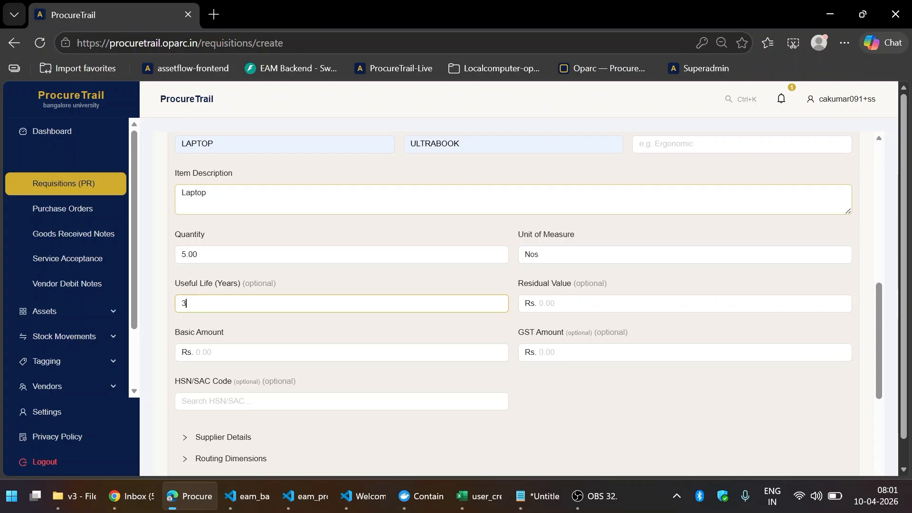
{"action": "key", "text": "Tab"}
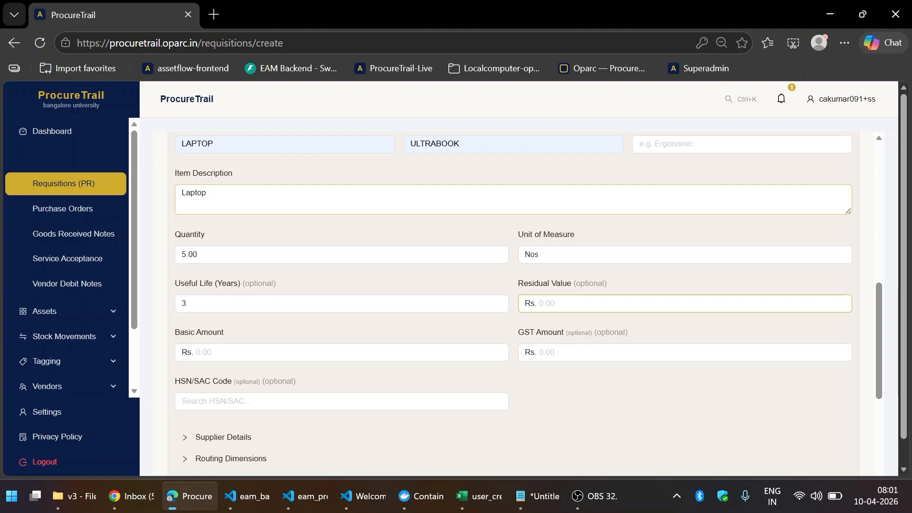
- Leave residual value blank and enter basic amount 500000 and GST amount 100000
{"action": "scroll", "coordinate": [513, 304], "scroll_direction": "down", "scroll_amount": 3}
{"action": "key", "text": "Tab"}
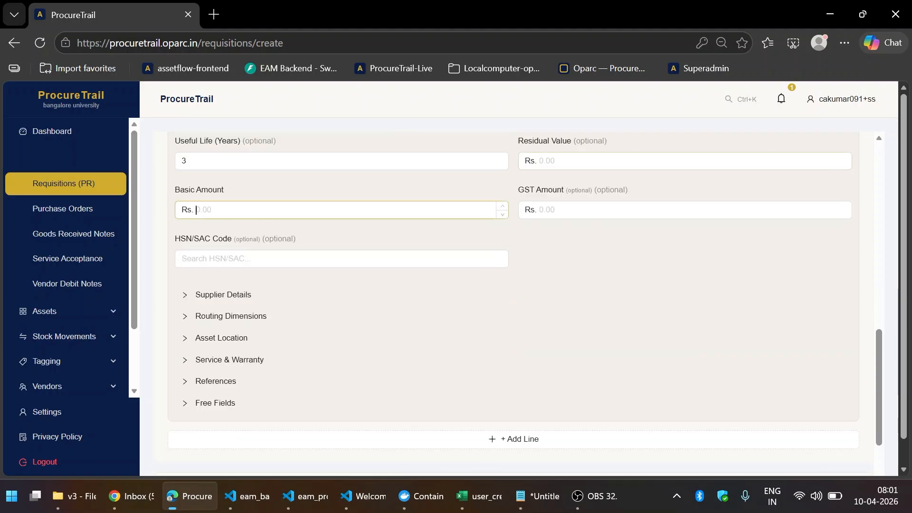
{"action": "type", "text": "500000"}
{"action": "key", "text": "Tab"}
{"action": "scroll", "coordinate": [254, 295], "scroll_direction": "up", "scroll_amount": 3}
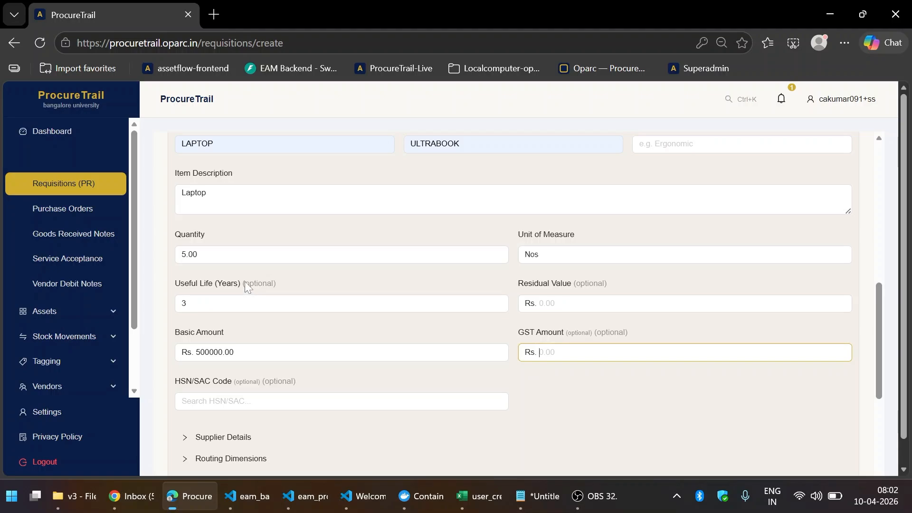
{"action": "scroll", "coordinate": [244, 282], "scroll_direction": "down", "scroll_amount": 3}
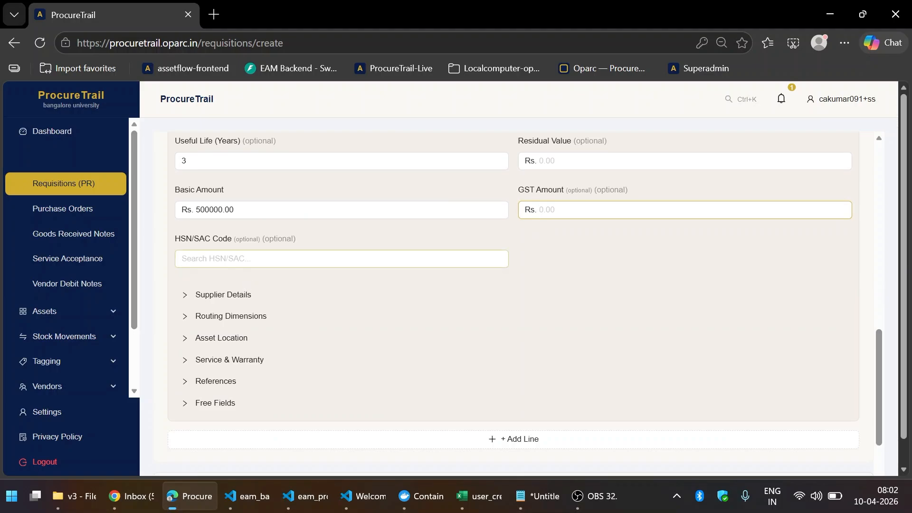
{"action": "scroll", "coordinate": [258, 253], "scroll_direction": "up", "scroll_amount": 6}
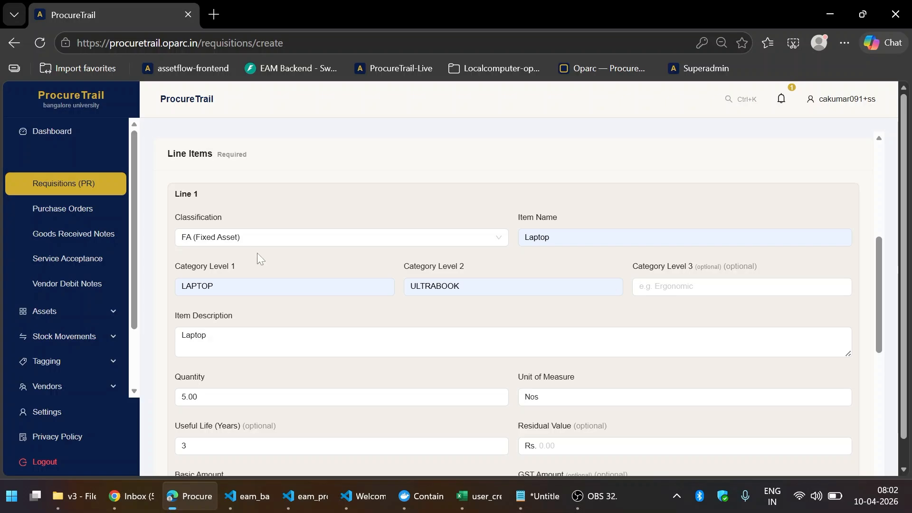
{"action": "scroll", "coordinate": [258, 261], "scroll_direction": "down", "scroll_amount": 3}
{"action": "scroll", "coordinate": [311, 244], "scroll_direction": "down", "scroll_amount": 3}
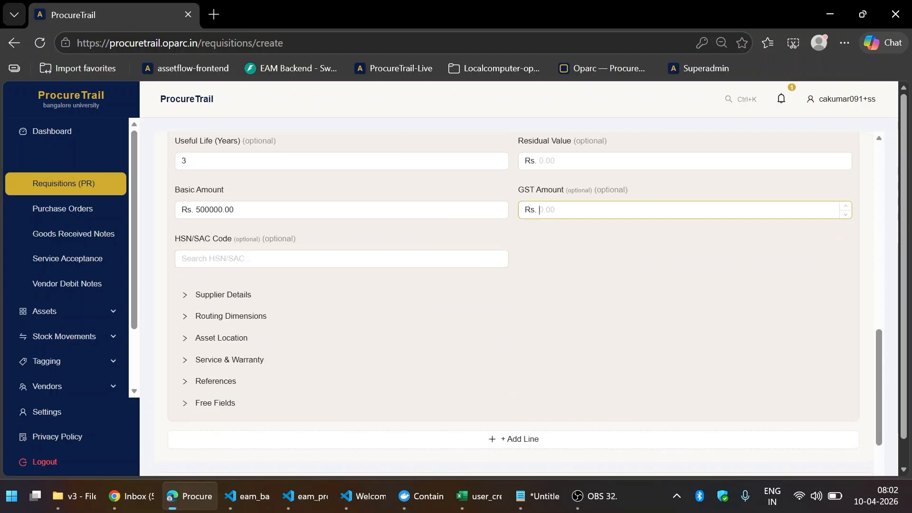
{"action": "type", "text": "100000"}
{"action": "key", "text": "Tab"}
{"action": "scroll", "coordinate": [570, 217], "scroll_direction": "down", "scroll_amount": 2}
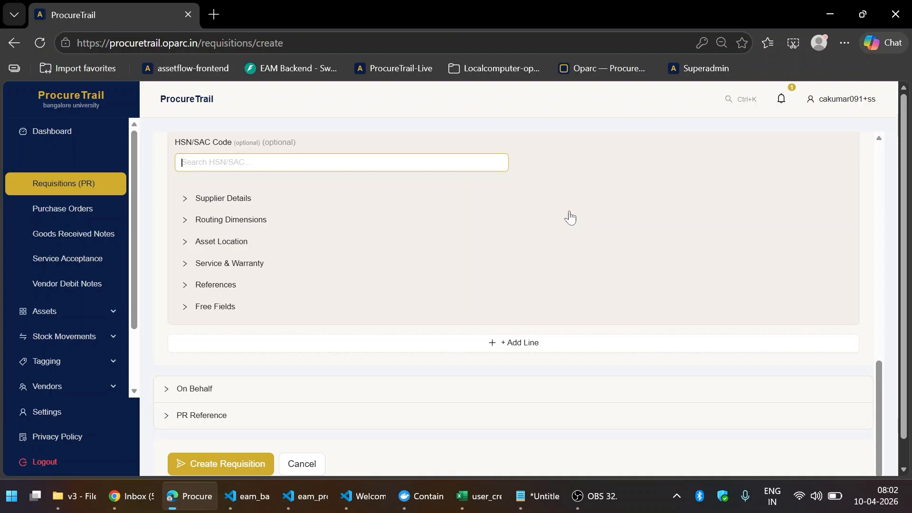
- Expand line 1's Supplier Details and accept Dell as the supplier name
{"action": "left_click", "coordinate": [207, 198]}
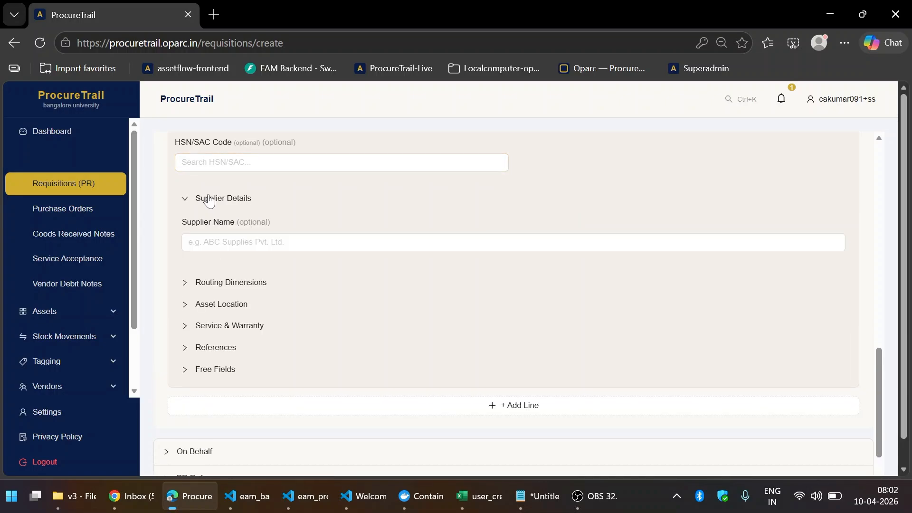
{"action": "left_click", "coordinate": [227, 242]}
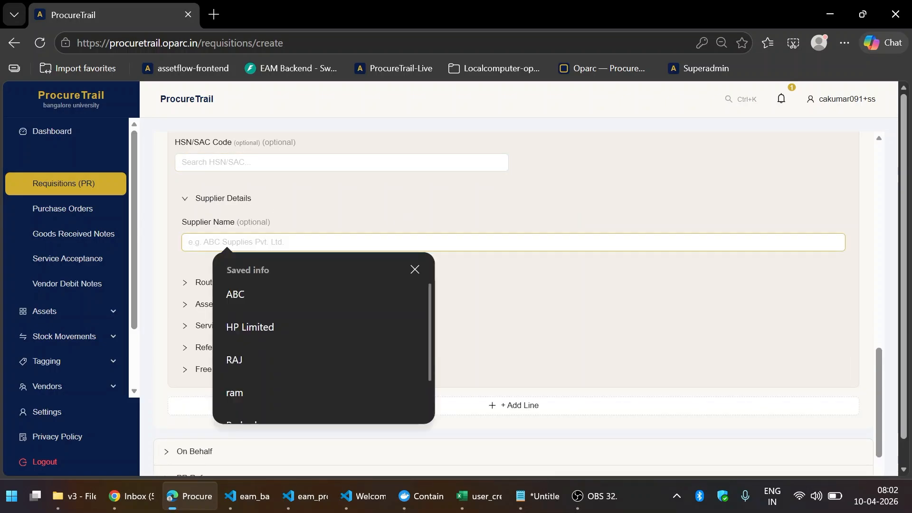
{"action": "type", "text": "Dell"}
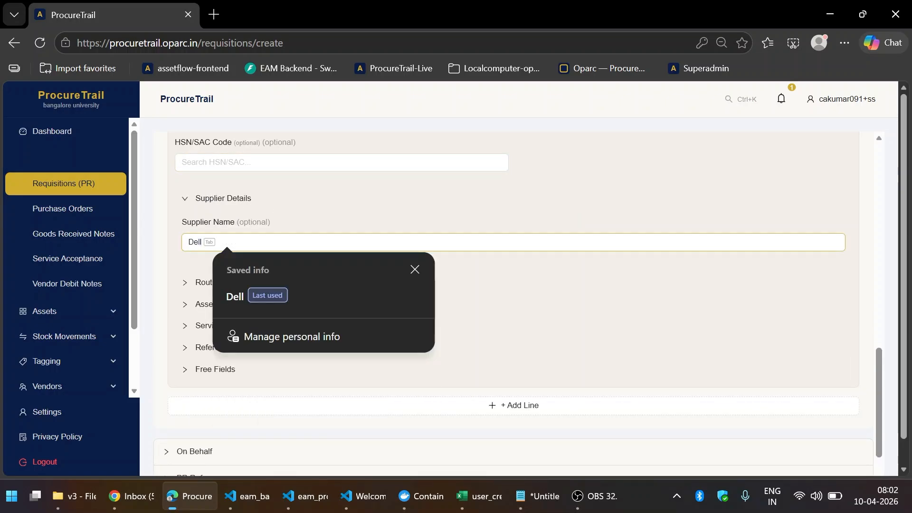
{"action": "key", "text": "Tab"}
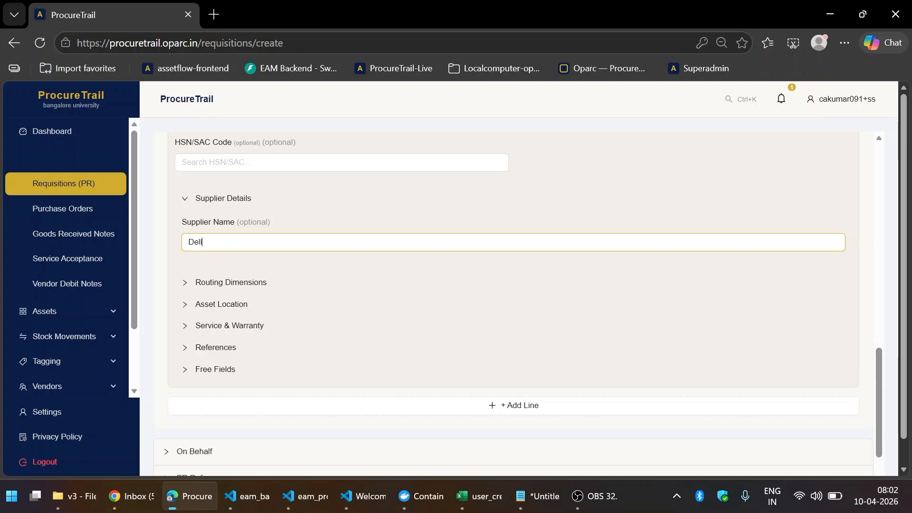
{"action": "scroll", "coordinate": [396, 250], "scroll_direction": "down", "scroll_amount": 2}
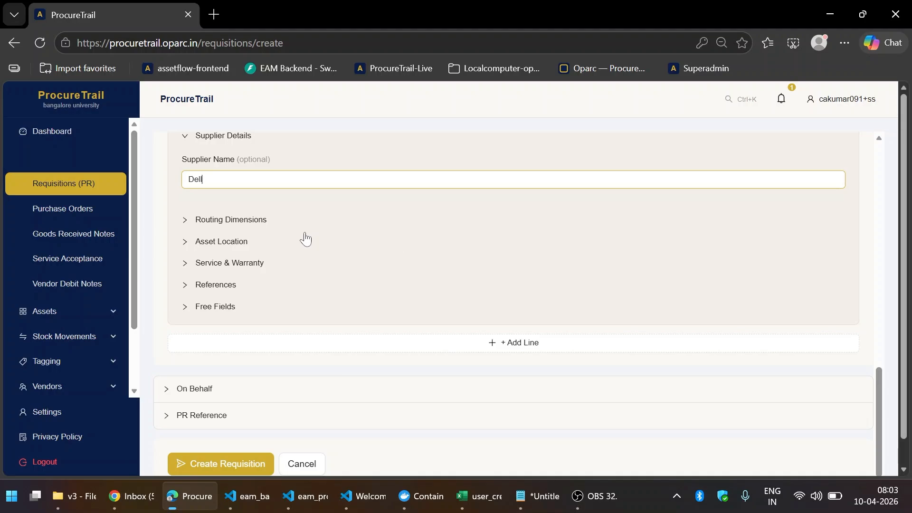
- Enter BCom as line 1's course name under Routing Dimensions
{"action": "left_click", "coordinate": [259, 221]}
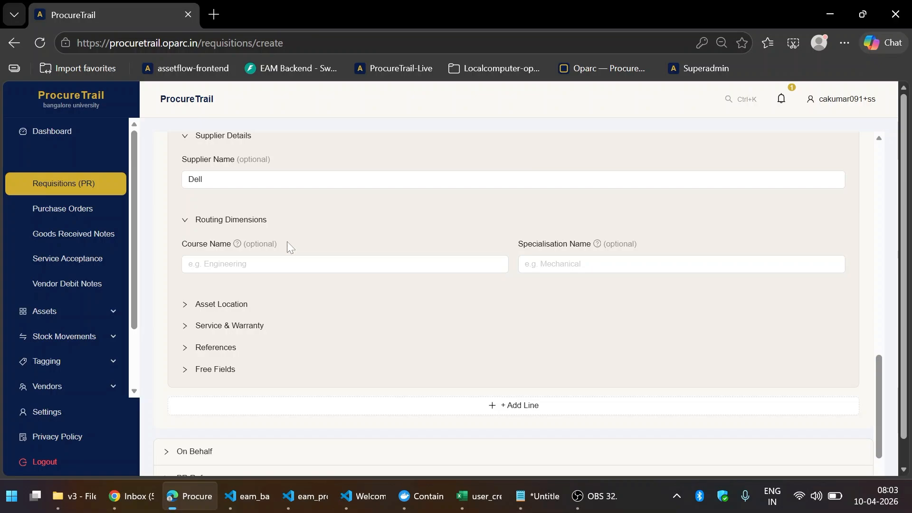
{"action": "scroll", "coordinate": [308, 232], "scroll_direction": "down", "scroll_amount": 2}
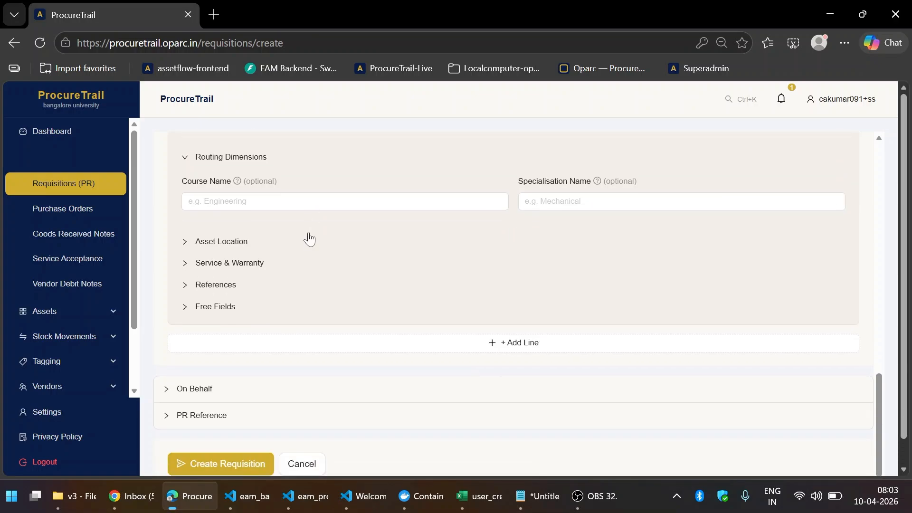
{"action": "left_click", "coordinate": [307, 202]}
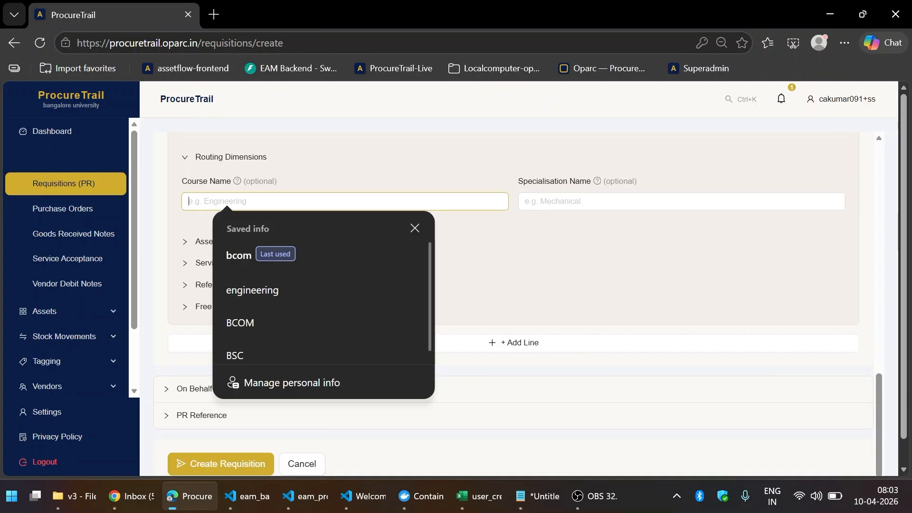
{"action": "type", "text": "BCom"}
{"action": "key", "text": "Tab"}
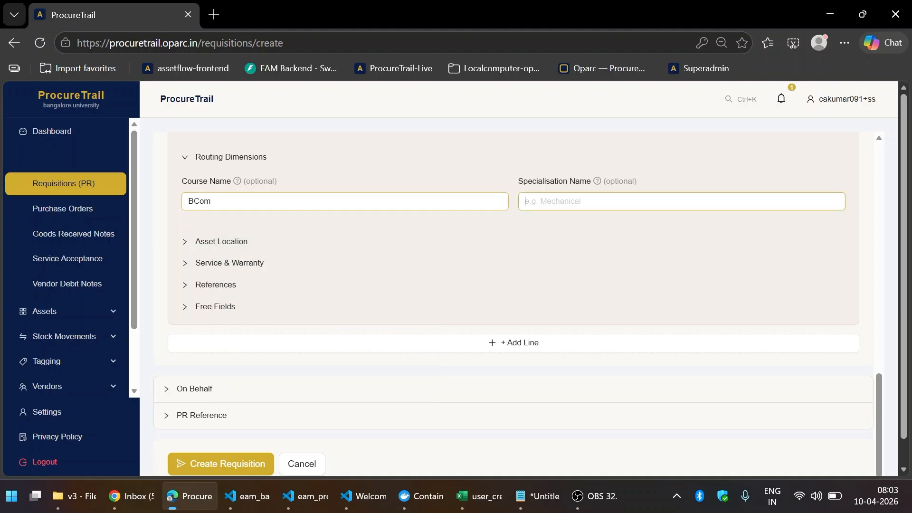
- Set line 1's asset location to New campus, New Building, floor 2, and expand Service & Warranty
{"action": "left_click", "coordinate": [212, 244]}
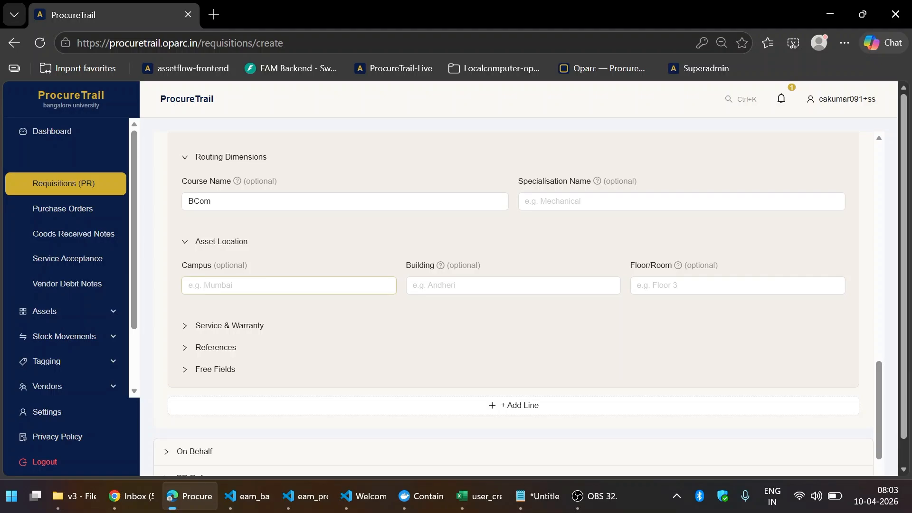
{"action": "left_click", "coordinate": [281, 286]}
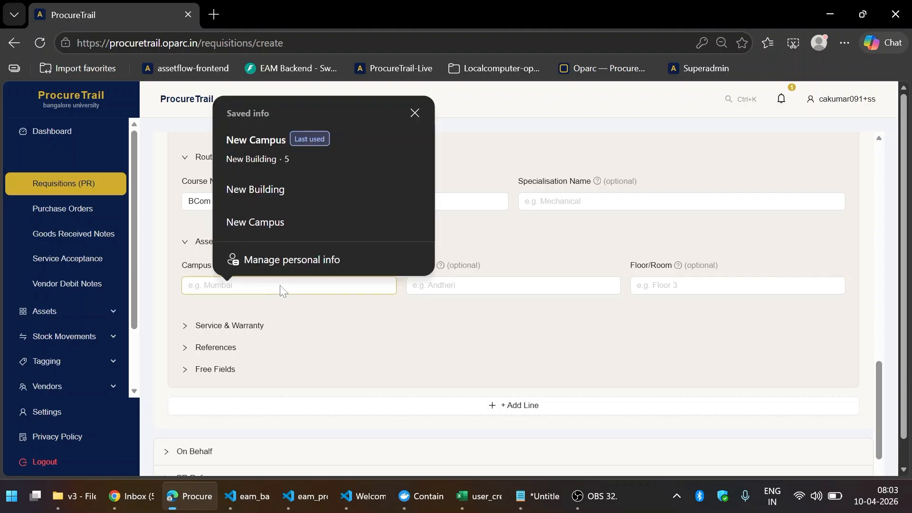
{"action": "type", "text": "New campus"}
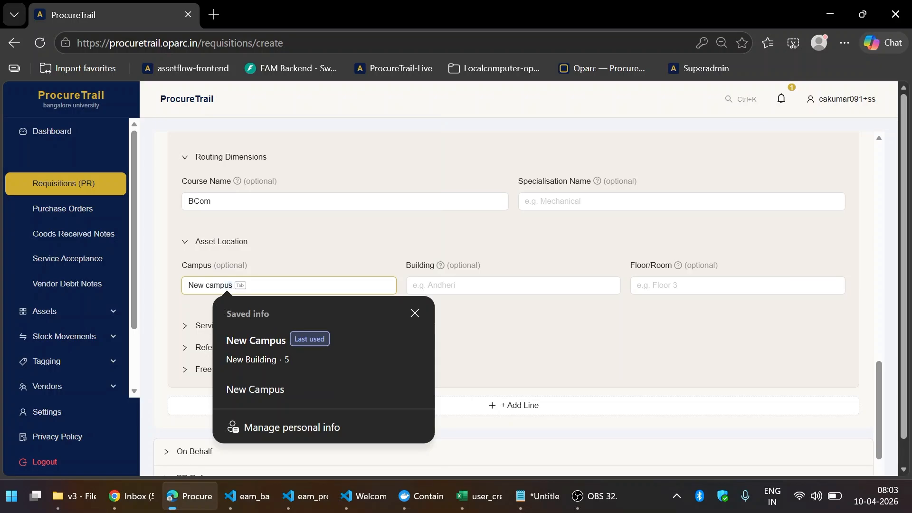
{"action": "key", "text": "Tab"}
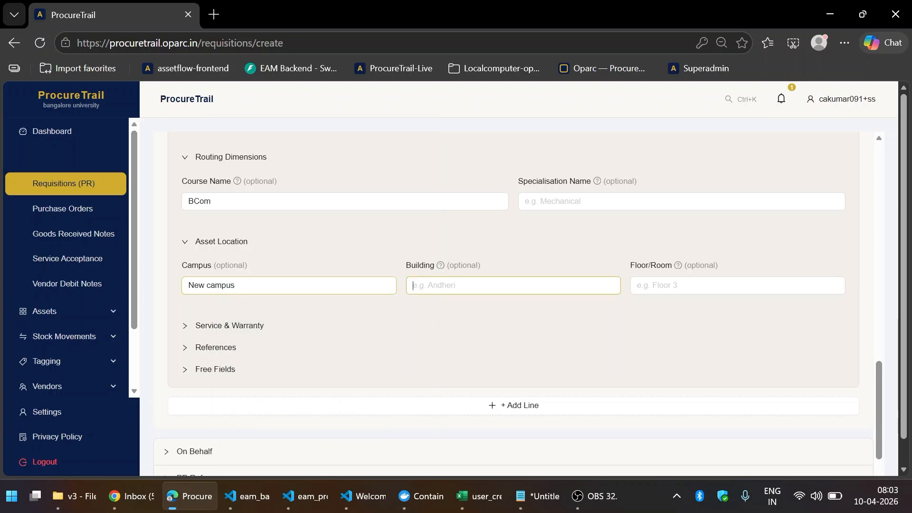
{"action": "type", "text": "New Building"}
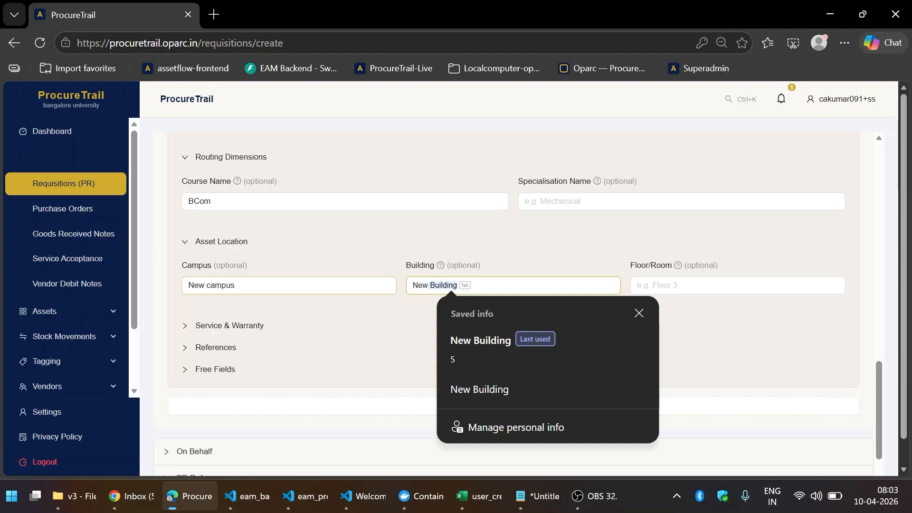
{"action": "key", "text": "Tab"}
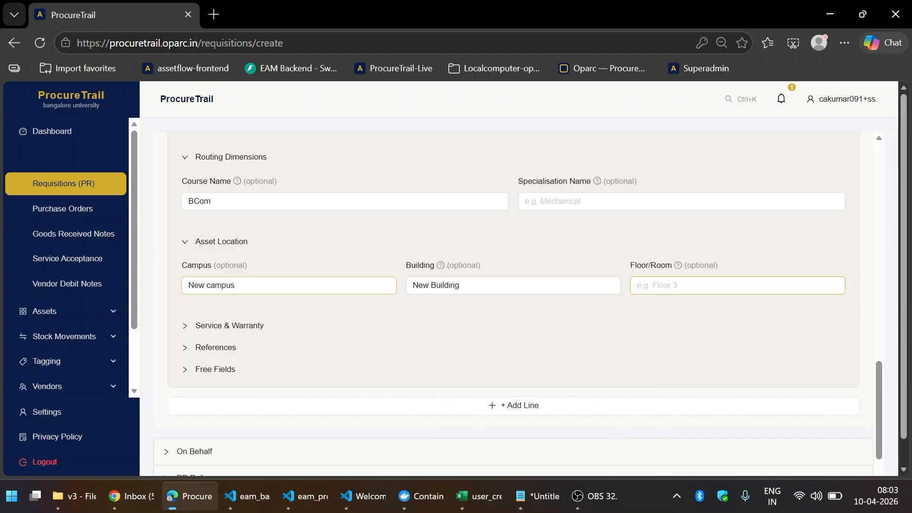
{"action": "type", "text": "2"}
{"action": "scroll", "coordinate": [251, 271], "scroll_direction": "down", "scroll_amount": 1}
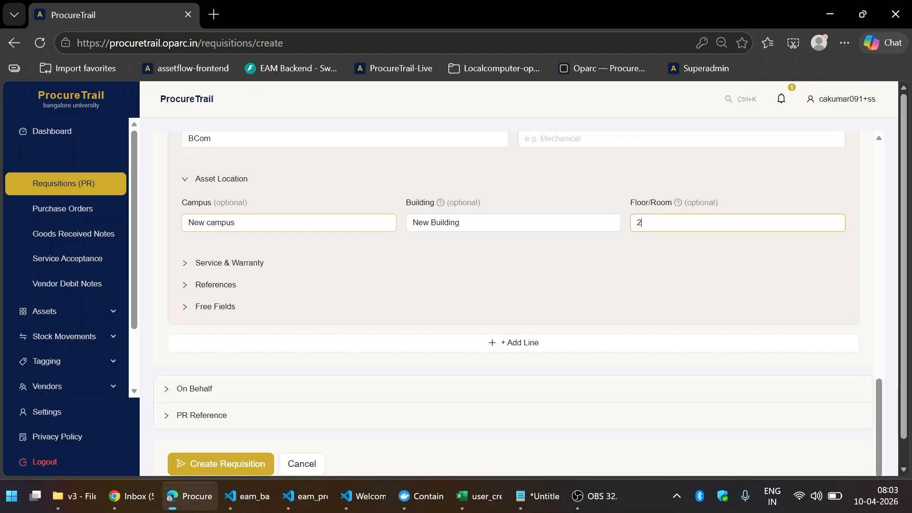
{"action": "left_click", "coordinate": [268, 267]}
{"action": "scroll", "coordinate": [354, 280], "scroll_direction": "down", "scroll_amount": 3}
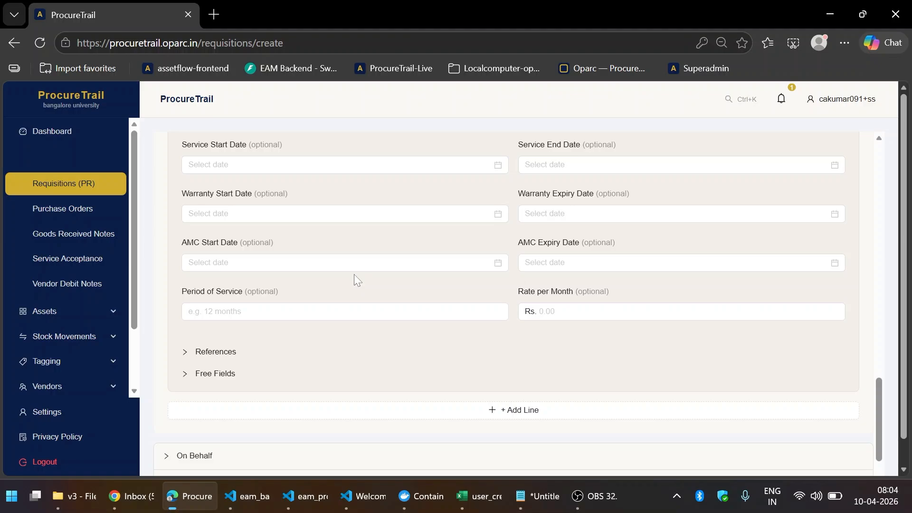
- Expand line 1's References and Free Fields sections, leaving all their fields blank
{"action": "scroll", "coordinate": [360, 252], "scroll_direction": "down", "scroll_amount": 2}
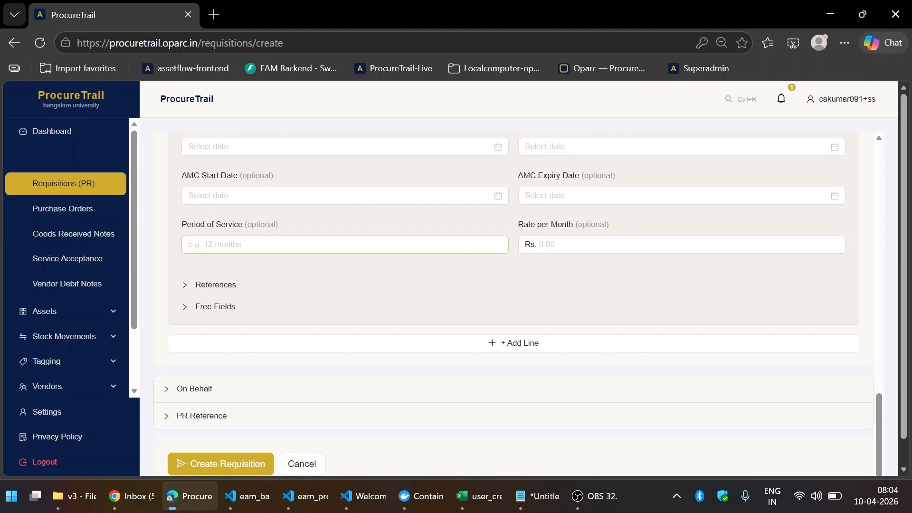
{"action": "left_click", "coordinate": [217, 285]}
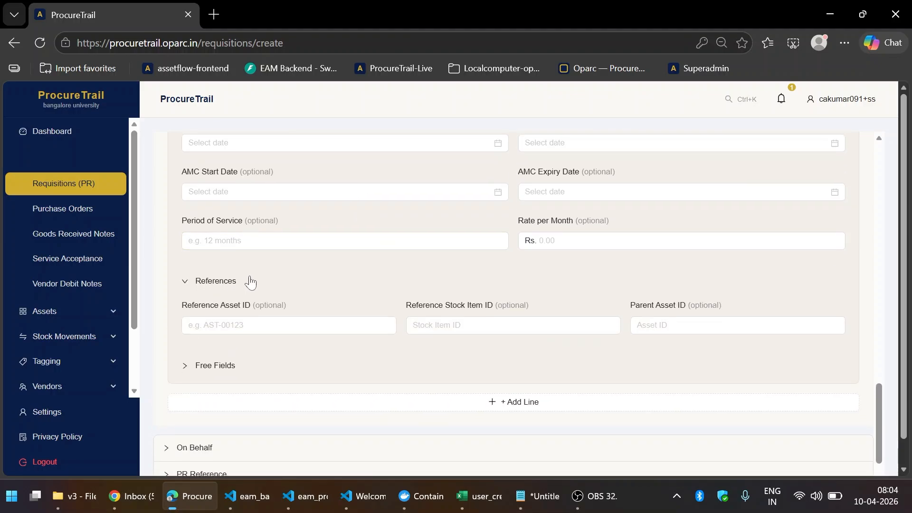
{"action": "scroll", "coordinate": [245, 285], "scroll_direction": "down", "scroll_amount": 2}
{"action": "left_click", "coordinate": [227, 308]}
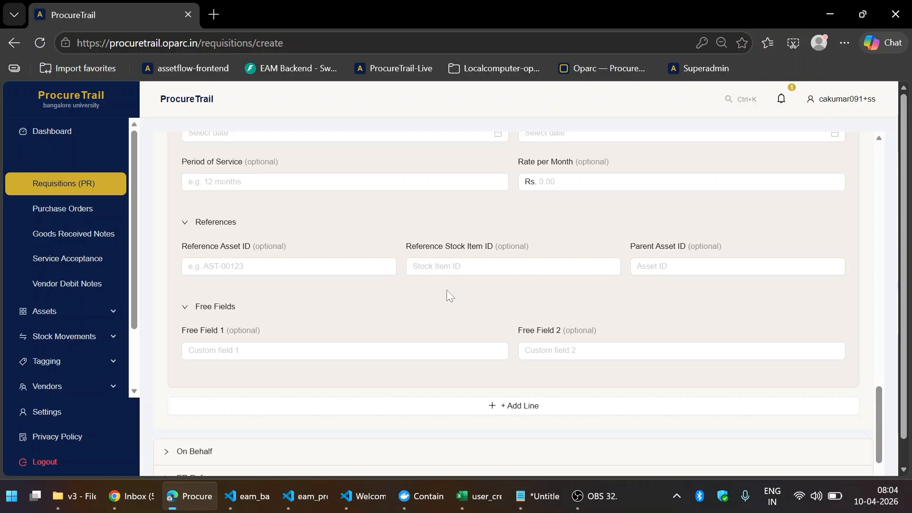
{"action": "scroll", "coordinate": [447, 291], "scroll_direction": "down", "scroll_amount": 2}
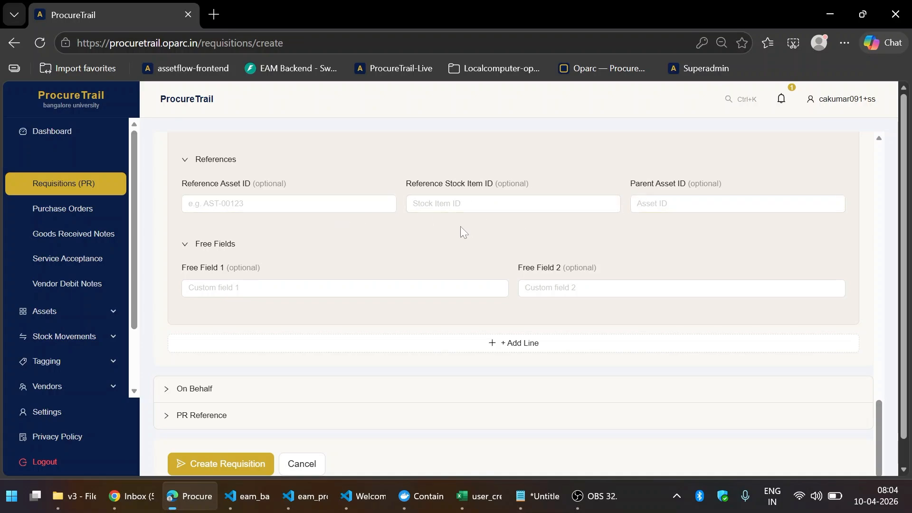
{"action": "scroll", "coordinate": [460, 226], "scroll_direction": "down", "scroll_amount": 1}
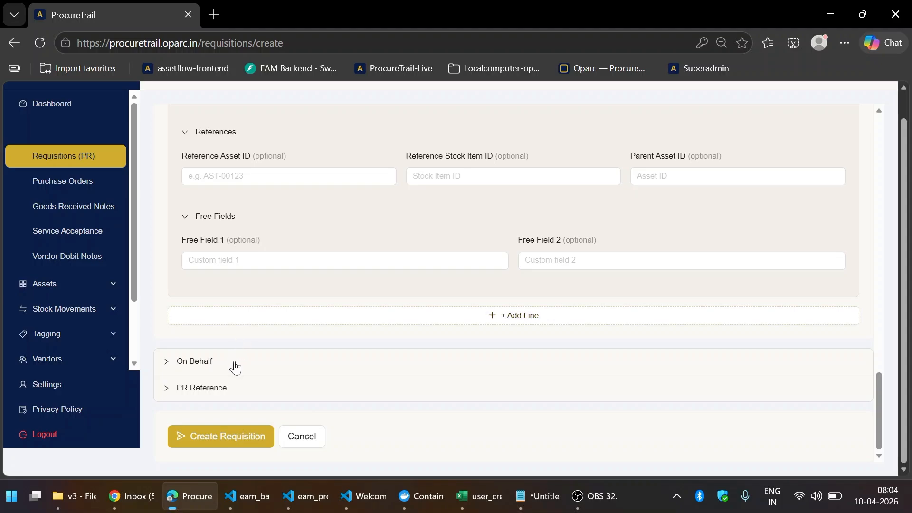
- Add a second line classified FA (Fixed Asset), filled from the saved Laptop Ultrabook item
{"action": "left_click", "coordinate": [273, 313]}
{"action": "scroll", "coordinate": [274, 311], "scroll_direction": "down", "scroll_amount": 3}
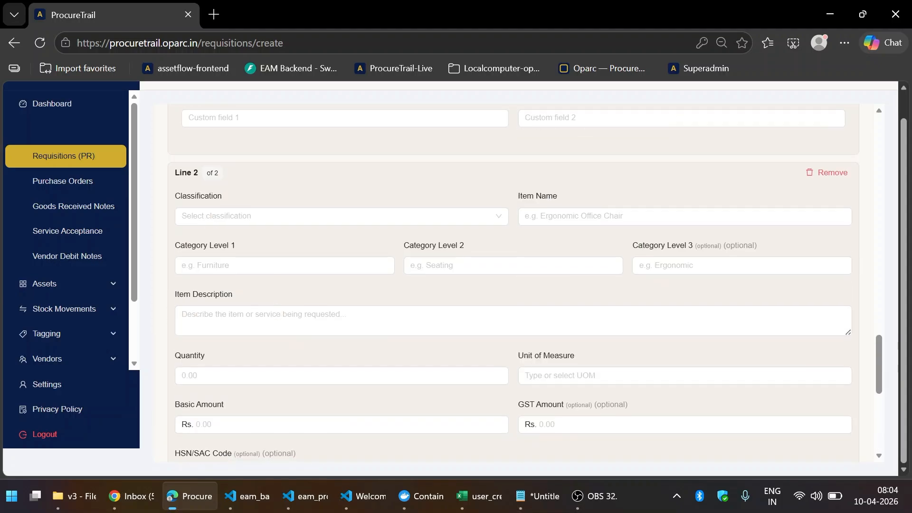
{"action": "left_click", "coordinate": [287, 220]}
{"action": "left_click", "coordinate": [291, 239]}
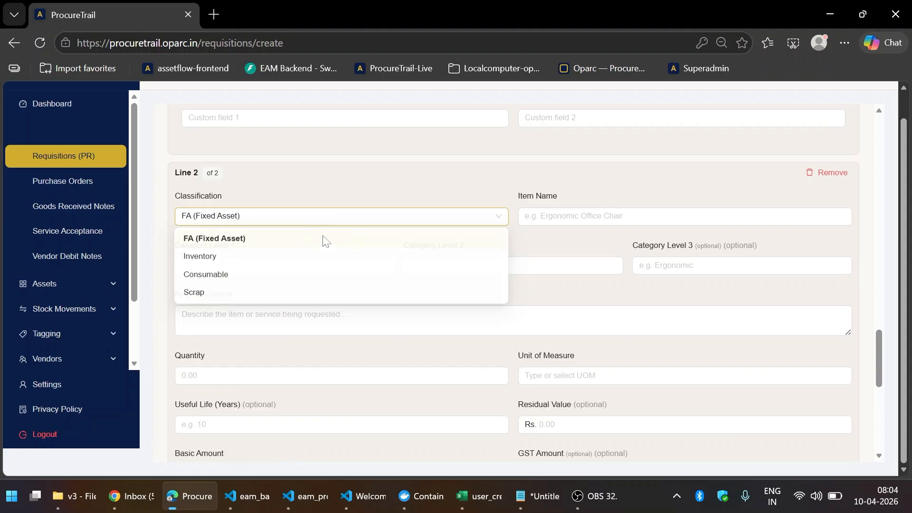
{"action": "left_click", "coordinate": [547, 215]}
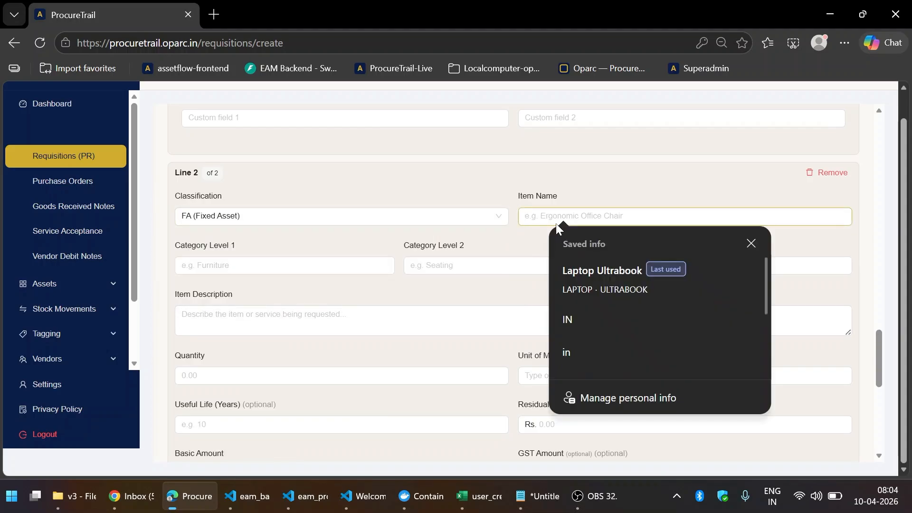
{"action": "left_click", "coordinate": [591, 271]}
{"action": "scroll", "coordinate": [527, 301], "scroll_direction": "down", "scroll_amount": 3}
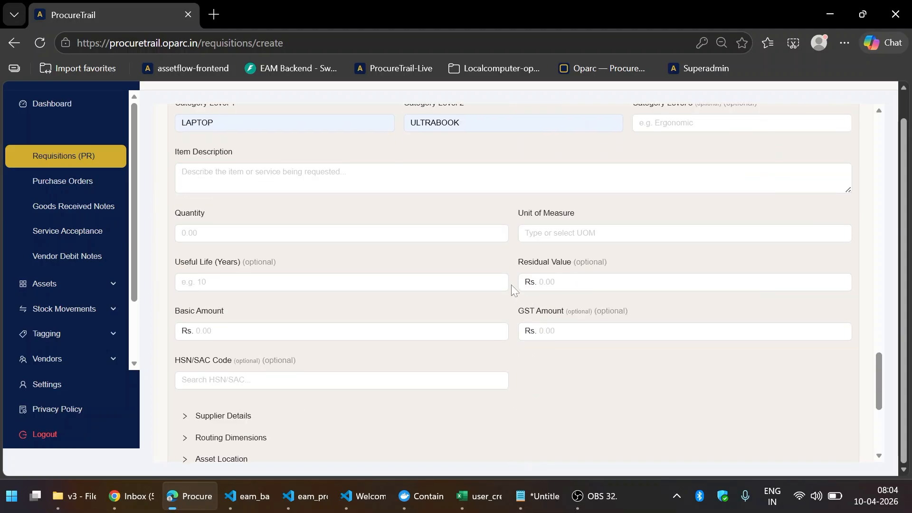
- Give line 2 description 'Laptop', quantity 5 Nos, useful life 3 and no residual value
{"action": "left_click", "coordinate": [378, 189]}
{"action": "type", "text": "L"}
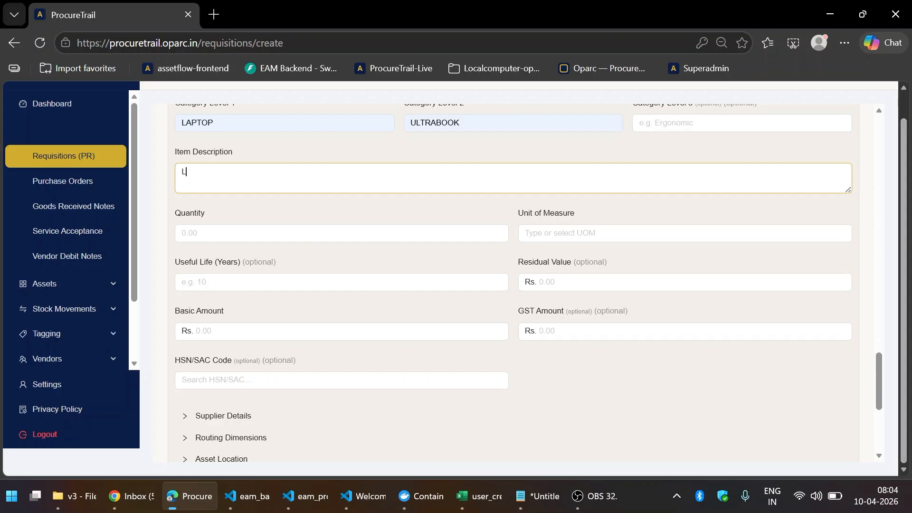
{"action": "type", "text": "aptop"}
{"action": "key", "text": "Tab"}
{"action": "type", "text": "5"}
{"action": "key", "text": "Tab"}
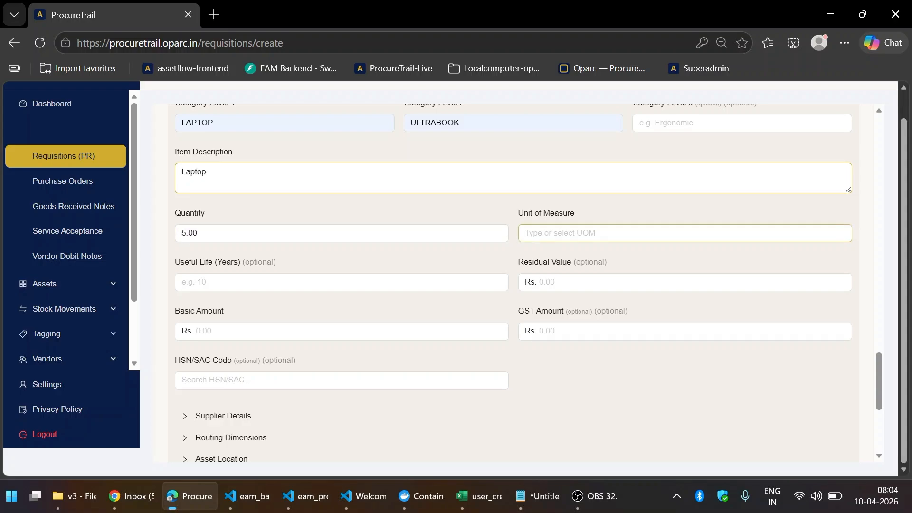
{"action": "key", "text": "Down"}
{"action": "key", "text": "Down"}
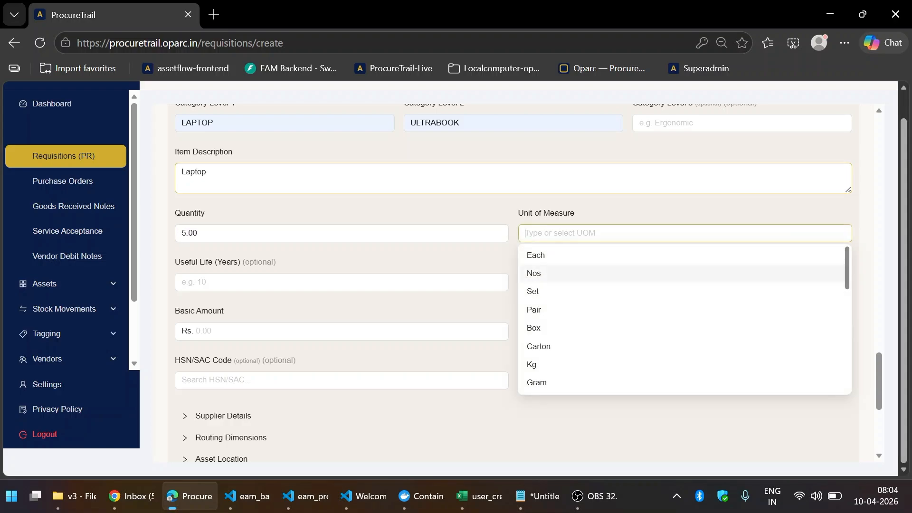
{"action": "key", "text": "Return"}
{"action": "key", "text": "Tab"}
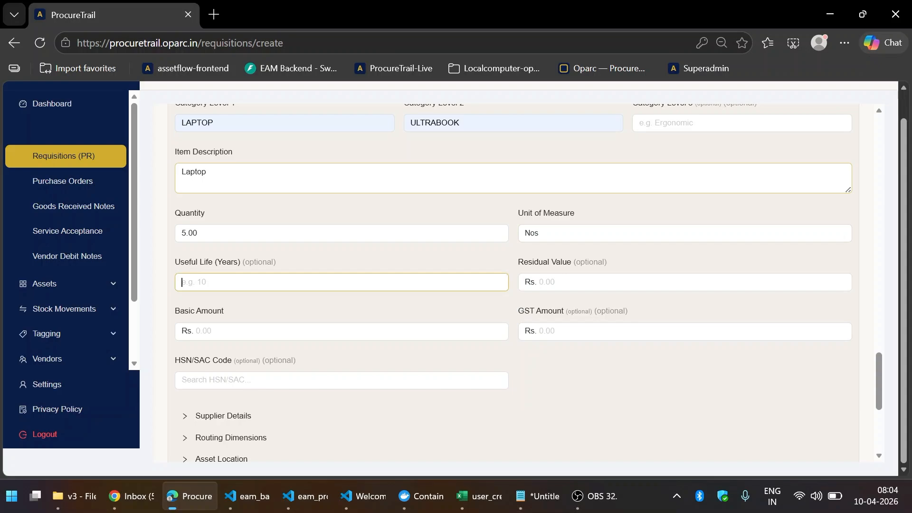
{"action": "type", "text": "3"}
{"action": "key", "text": "Tab"}
{"action": "type", "text": "0"}
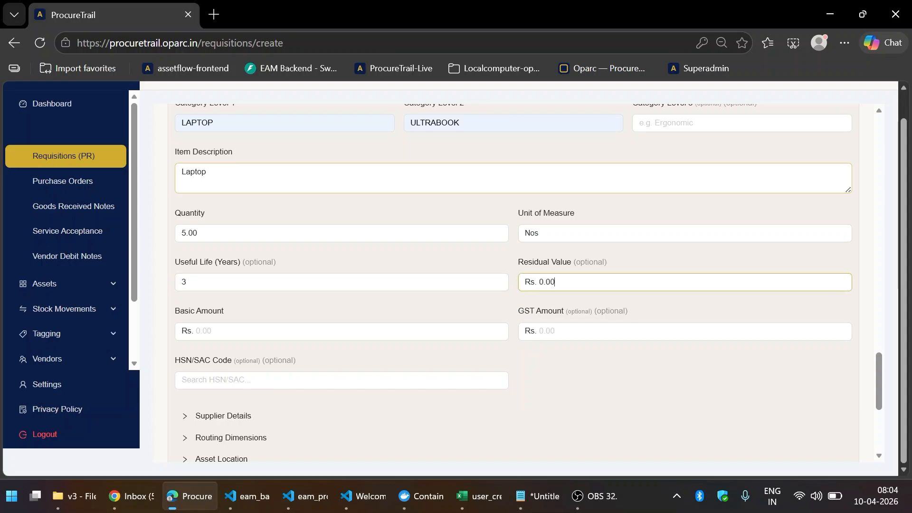
{"action": "key", "text": "BackSpace"}
{"action": "key", "text": "BackSpace"}
{"action": "key", "text": "BackSpace"}
{"action": "key", "text": "BackSpace"}
{"action": "key", "text": "Tab"}
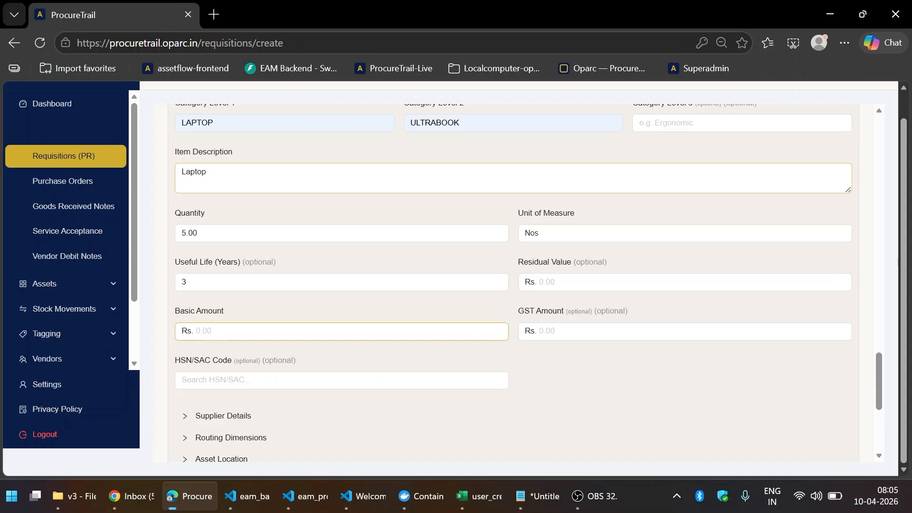
- Enter line 2's basic amount 500000 and GST amount 100000
{"action": "type", "text": "500000"}
{"action": "key", "text": "Tab"}
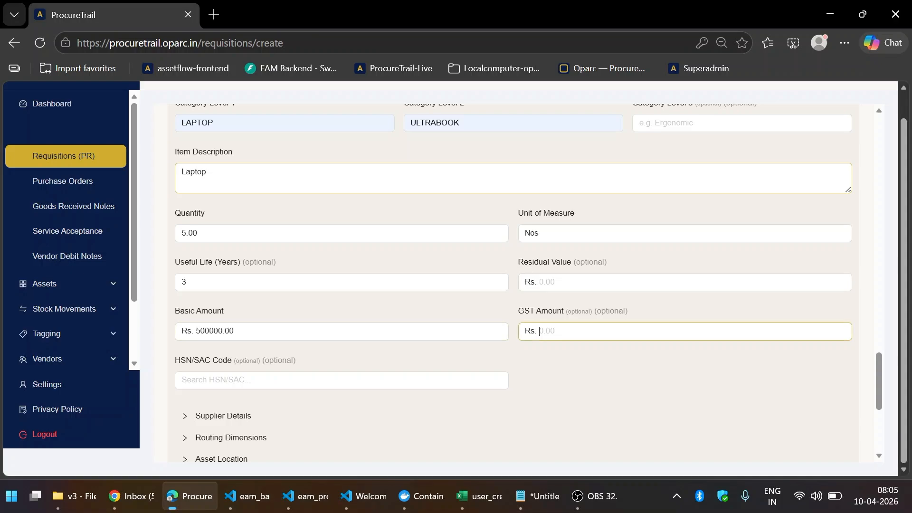
{"action": "type", "text": "100000"}
{"action": "key", "text": "BackSpace"}
{"action": "key", "text": "BackSpace"}
{"action": "key", "text": "BackSpace"}
{"action": "key", "text": "BackSpace"}
{"action": "key", "text": "BackSpace"}
{"action": "key", "text": "BackSpace"}
{"action": "type", "text": "100000"}
{"action": "key", "text": "Tab"}
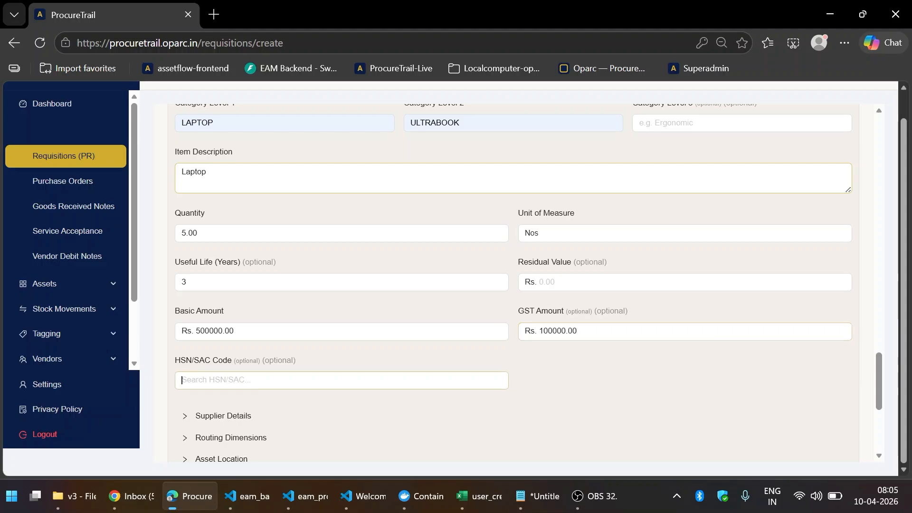
{"action": "scroll", "coordinate": [377, 176], "scroll_direction": "down", "scroll_amount": 3}
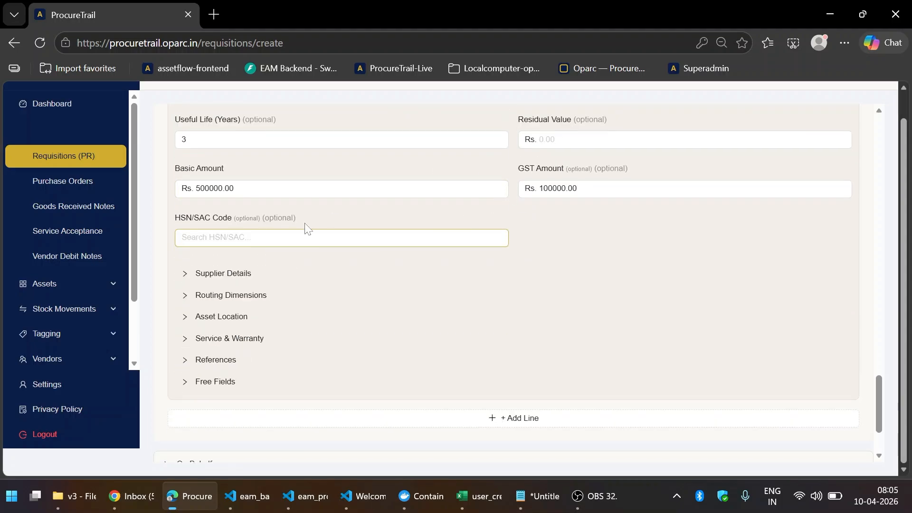
{"action": "scroll", "coordinate": [306, 228], "scroll_direction": "up", "scroll_amount": 3}
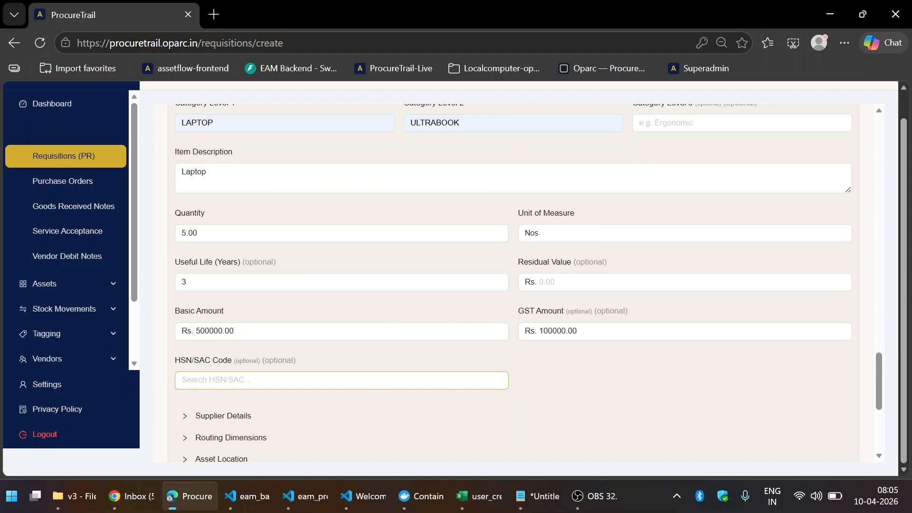
{"action": "scroll", "coordinate": [317, 299], "scroll_direction": "down", "scroll_amount": 3}
- Set line 2's supplier to Dell and its course name to bsc
{"action": "left_click", "coordinate": [239, 280]}
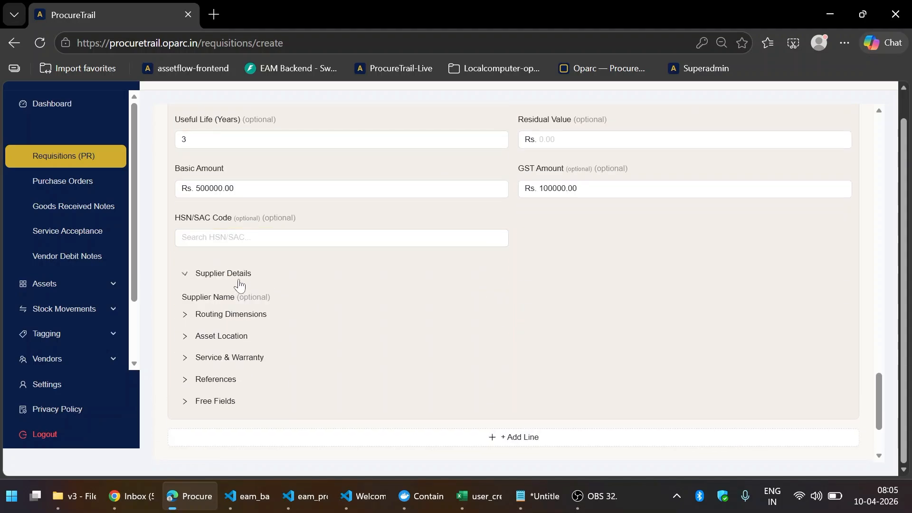
{"action": "scroll", "coordinate": [240, 285], "scroll_direction": "down", "scroll_amount": 3}
{"action": "left_click", "coordinate": [248, 176]}
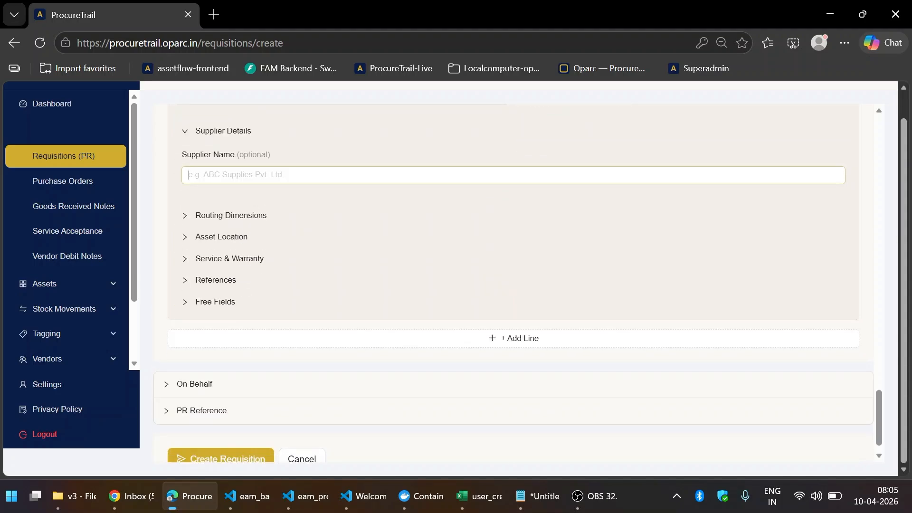
{"action": "type", "text": "d"}
{"action": "left_click", "coordinate": [263, 229]}
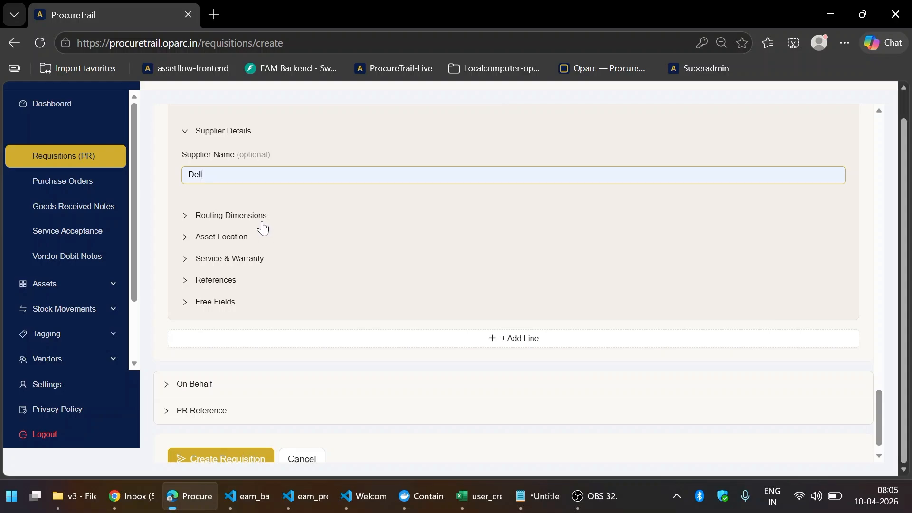
{"action": "left_click", "coordinate": [262, 216]}
{"action": "left_click", "coordinate": [227, 259]}
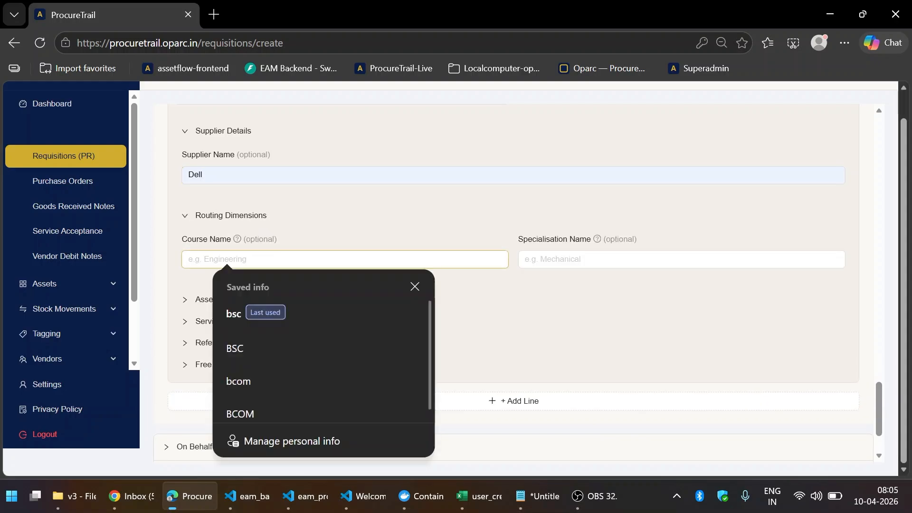
{"action": "type", "text": "bsc"}
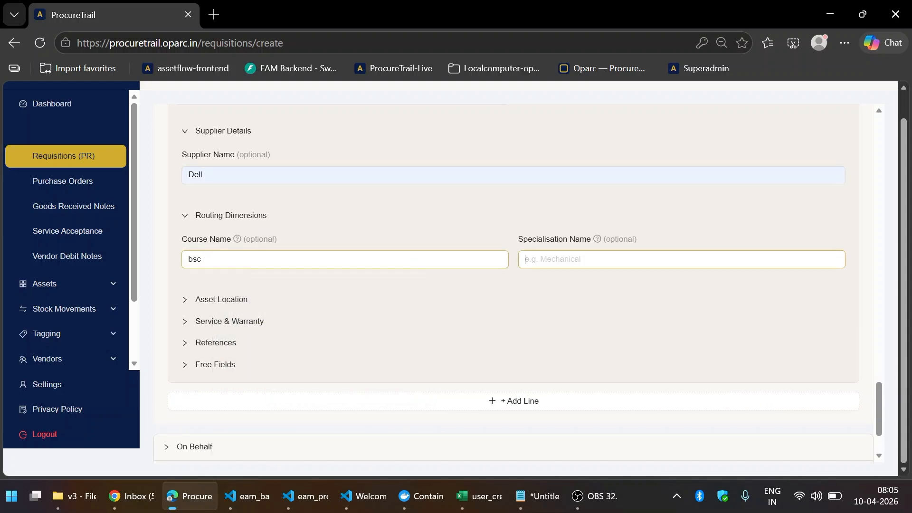
- Set line 2's asset location to campus old, building old, Floor/Room 2, and expand Service & Warranty
{"action": "left_click", "coordinate": [240, 300]}
{"action": "left_click", "coordinate": [247, 347]}
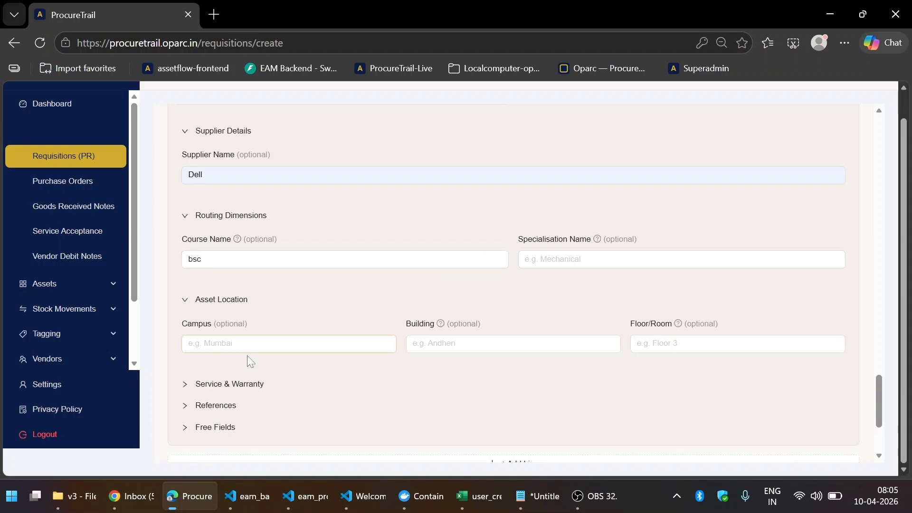
{"action": "type", "text": "old"}
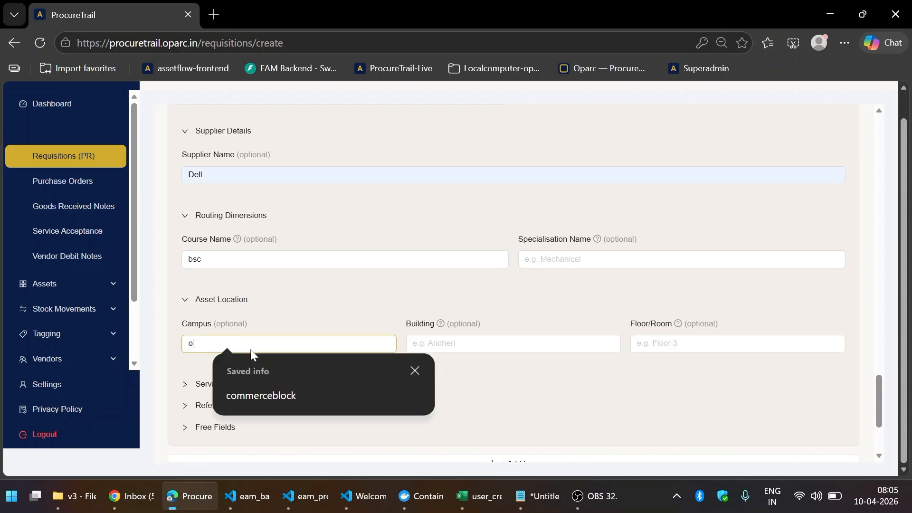
{"action": "key", "text": "Tab"}
{"action": "type", "text": "old"}
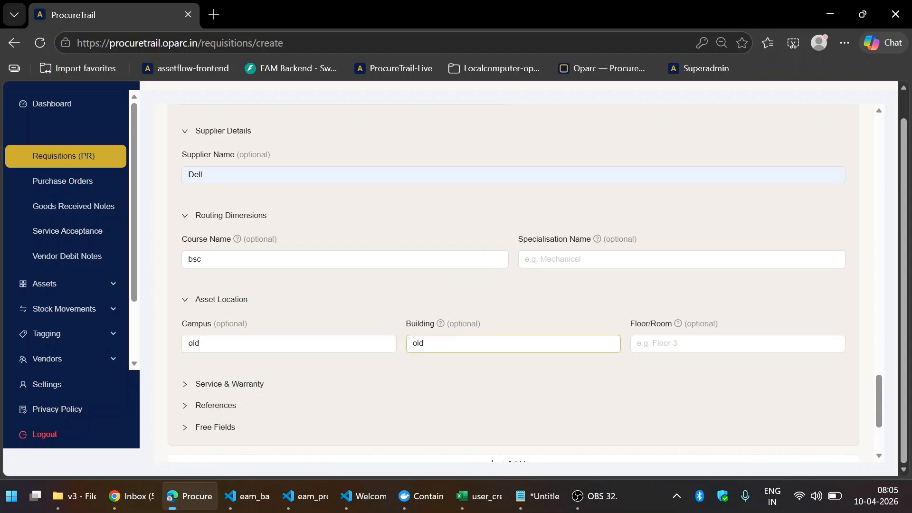
{"action": "key", "text": "Tab"}
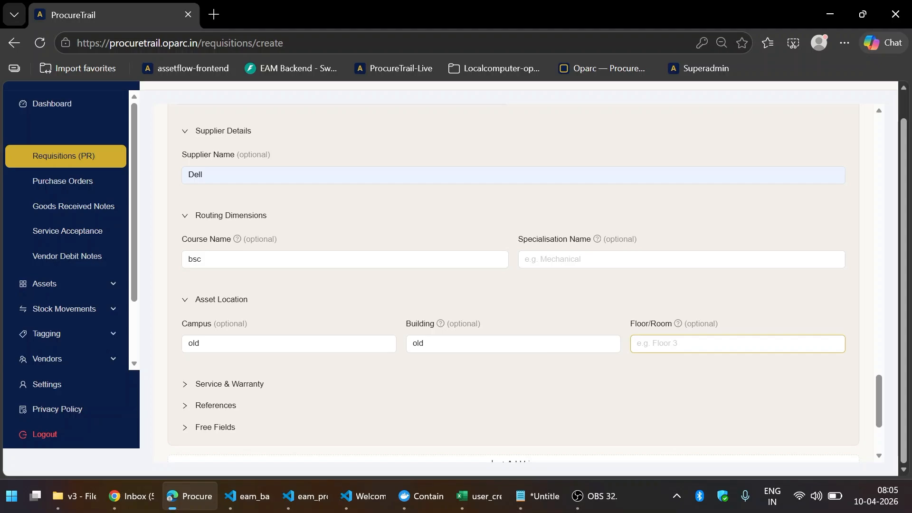
{"action": "type", "text": "2"}
{"action": "scroll", "coordinate": [254, 335], "scroll_direction": "down", "scroll_amount": 3}
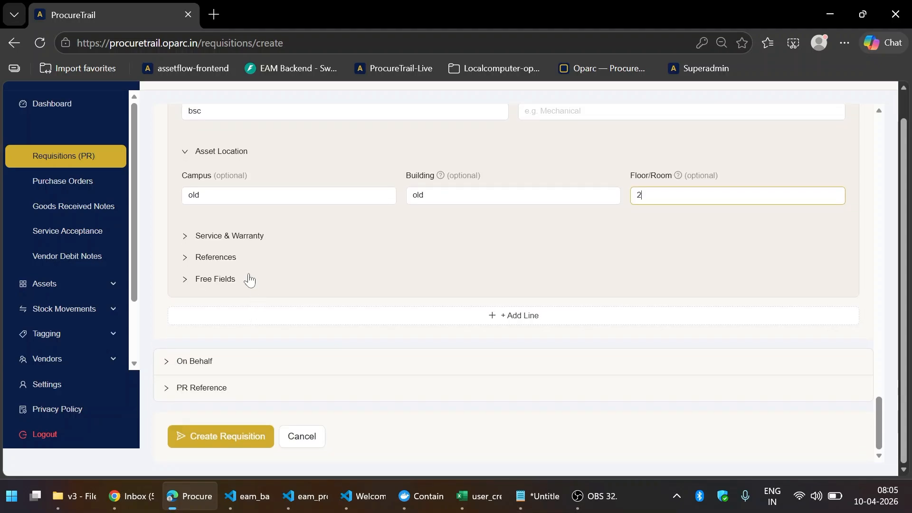
{"action": "left_click", "coordinate": [245, 236]}
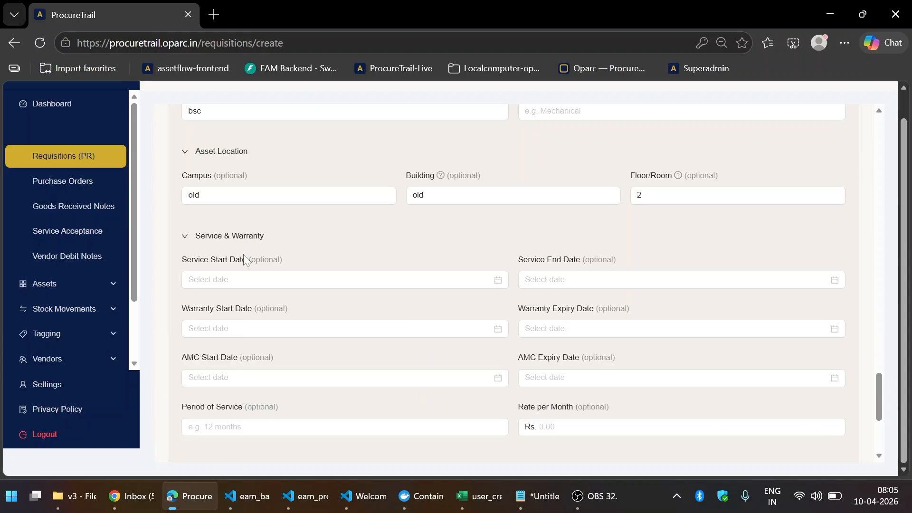
{"action": "scroll", "coordinate": [245, 259], "scroll_direction": "down", "scroll_amount": 3}
{"action": "scroll", "coordinate": [243, 275], "scroll_direction": "down", "scroll_amount": 2}
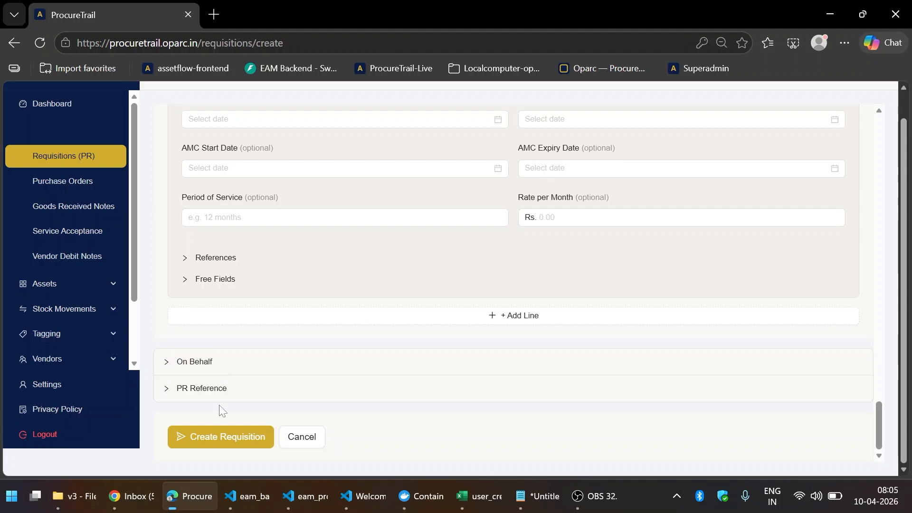
- Create the requisition and review PR #6: Draft, two lines, grand total Rs. 12,00,000.00
{"action": "left_click", "coordinate": [230, 437]}
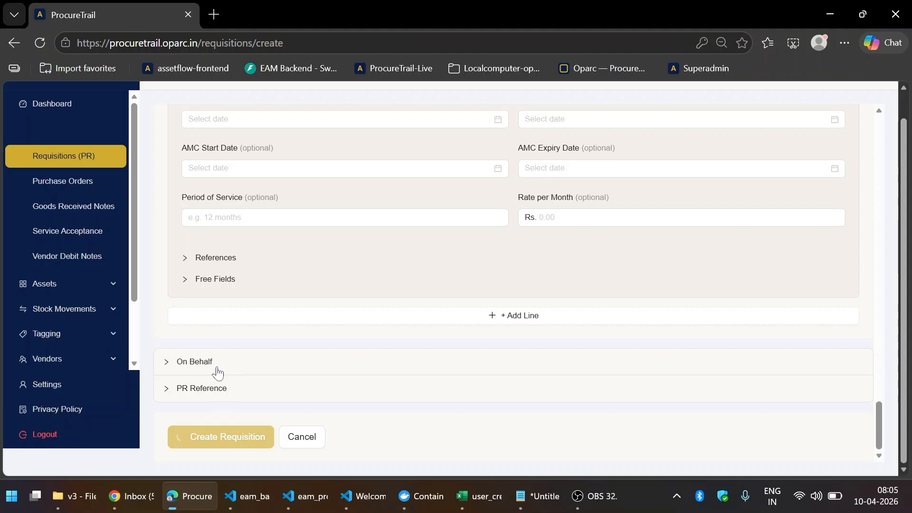
{"action": "scroll", "coordinate": [284, 358], "scroll_direction": "down", "scroll_amount": 5}
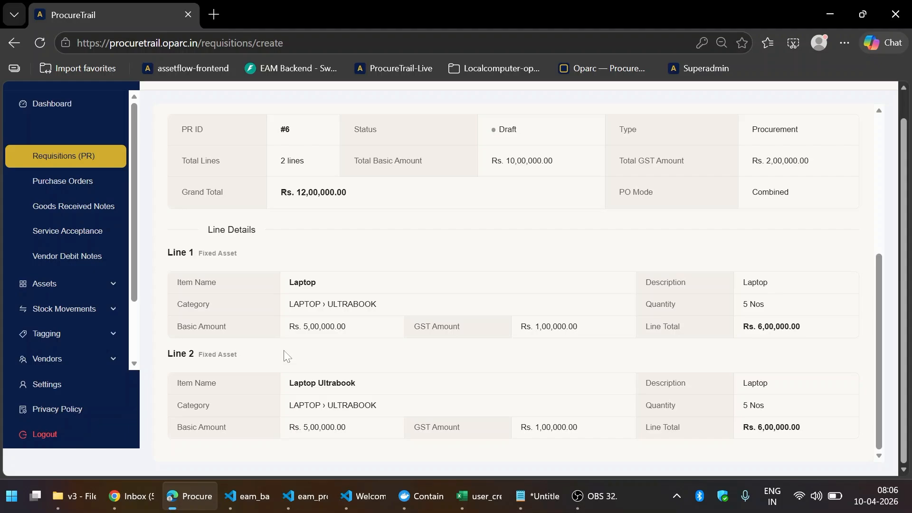
{"action": "scroll", "coordinate": [335, 354], "scroll_direction": "up", "scroll_amount": 5}
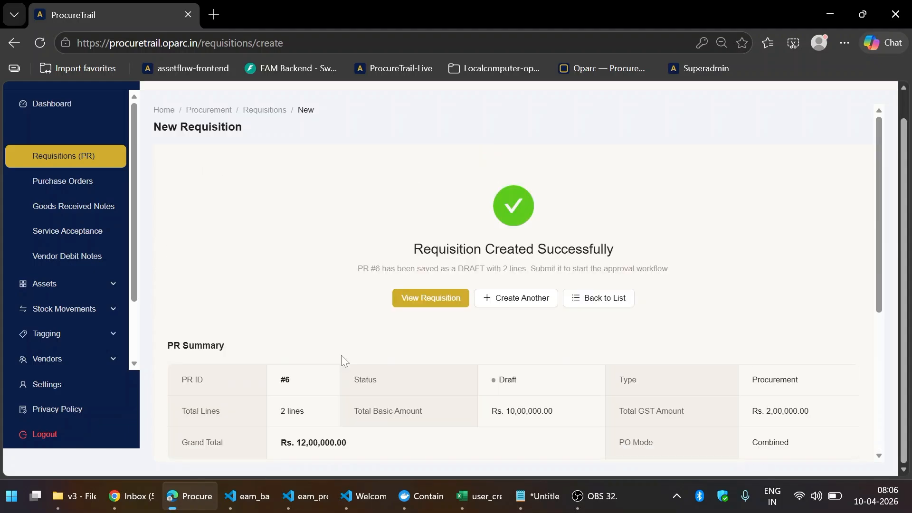
{"action": "scroll", "coordinate": [341, 359], "scroll_direction": "down", "scroll_amount": 5}
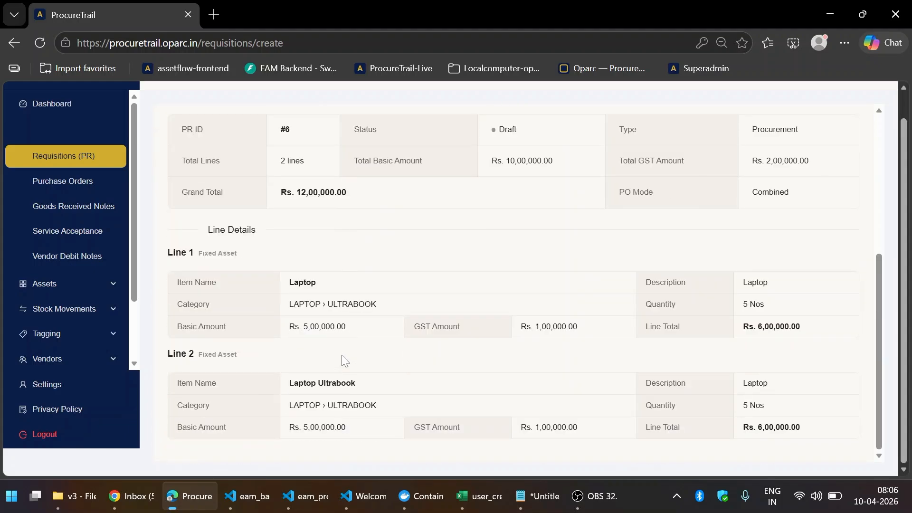
{"action": "scroll", "coordinate": [341, 360], "scroll_direction": "up", "scroll_amount": 5}
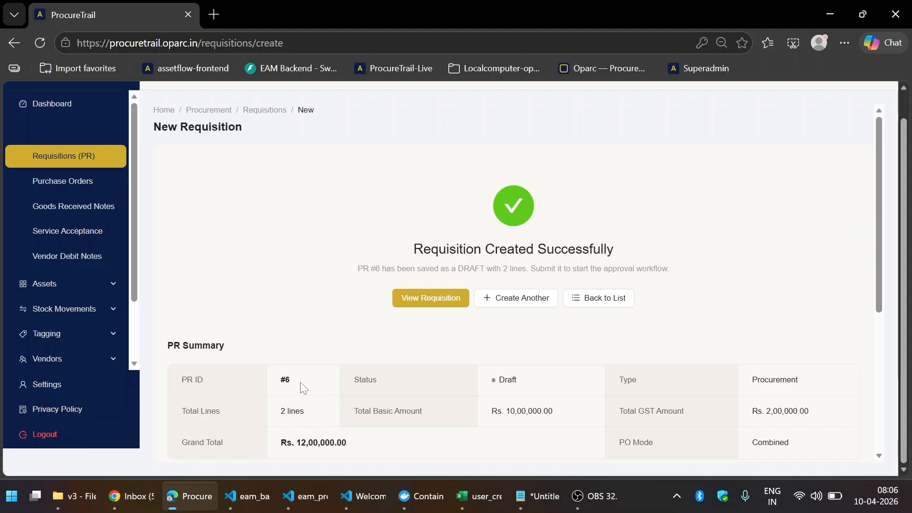
{"action": "scroll", "coordinate": [299, 383], "scroll_direction": "down", "scroll_amount": 5}
{"action": "scroll", "coordinate": [300, 382], "scroll_direction": "up", "scroll_amount": 5}
{"action": "scroll", "coordinate": [318, 335], "scroll_direction": "down", "scroll_amount": 4}
{"action": "scroll", "coordinate": [318, 335], "scroll_direction": "up", "scroll_amount": 2}
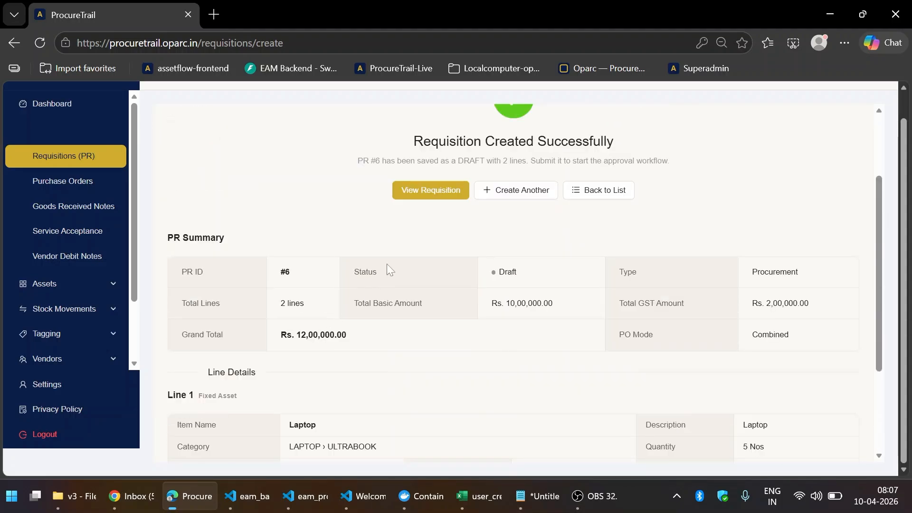
- Open requisition 6 and expand the details of lines 1 and 2
{"action": "left_click", "coordinate": [431, 191]}
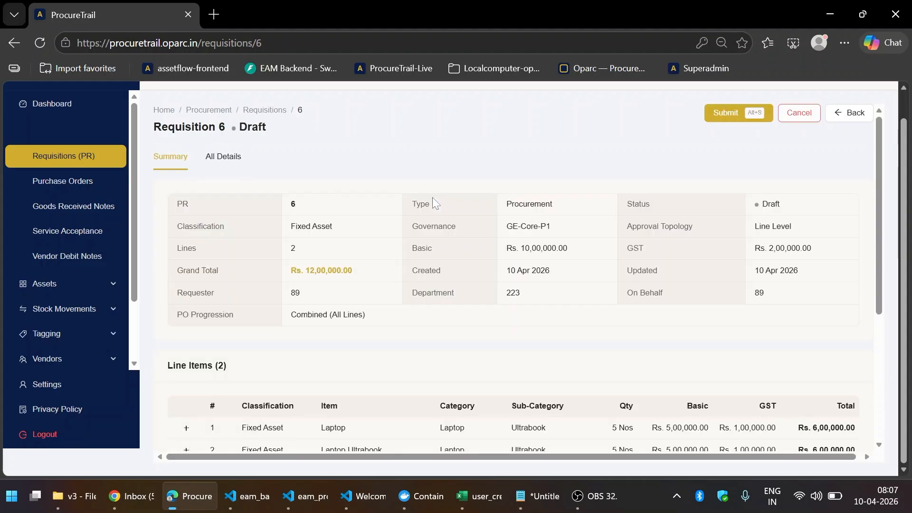
{"action": "scroll", "coordinate": [464, 244], "scroll_direction": "down", "scroll_amount": 5}
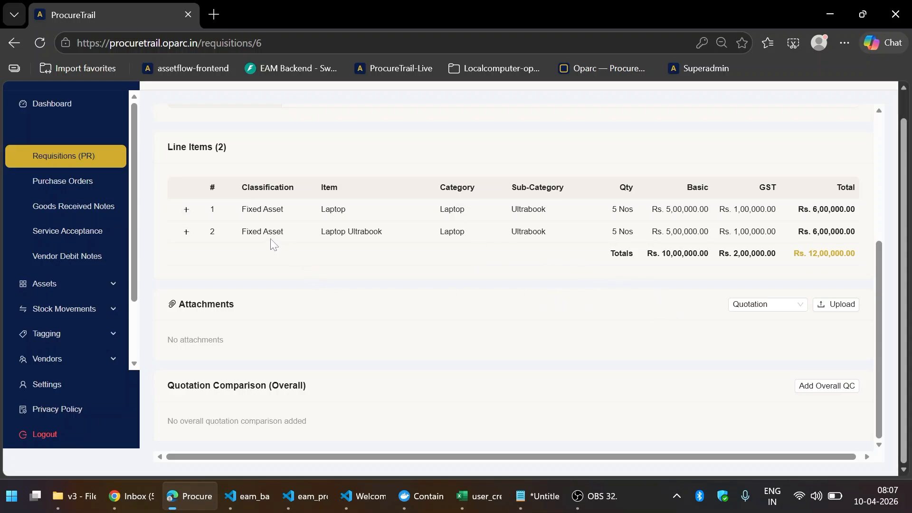
{"action": "left_click", "coordinate": [186, 210]}
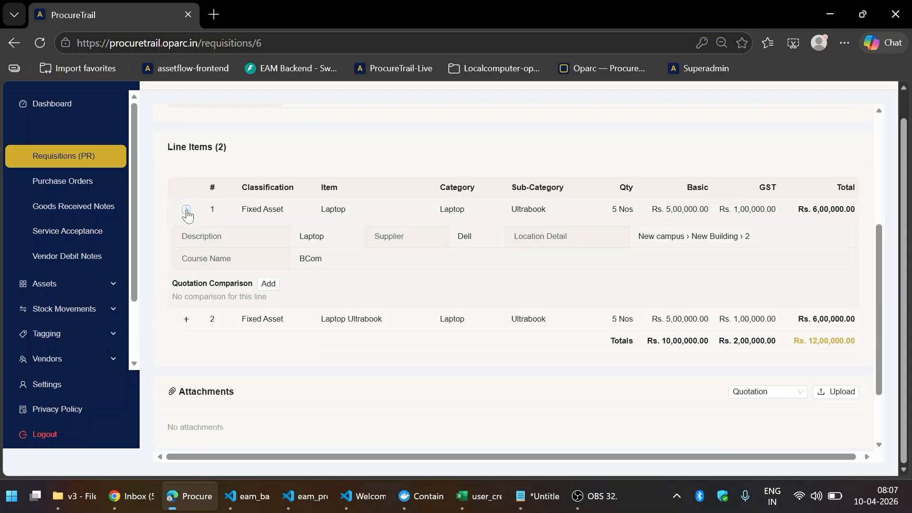
{"action": "left_click", "coordinate": [186, 320]}
{"action": "scroll", "coordinate": [340, 279], "scroll_direction": "down", "scroll_amount": 3}
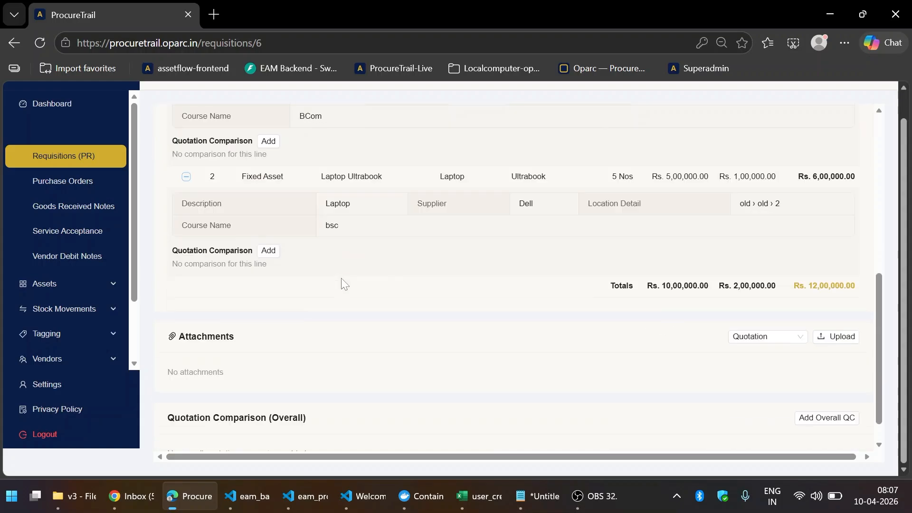
{"action": "scroll", "coordinate": [341, 275], "scroll_direction": "up", "scroll_amount": 3}
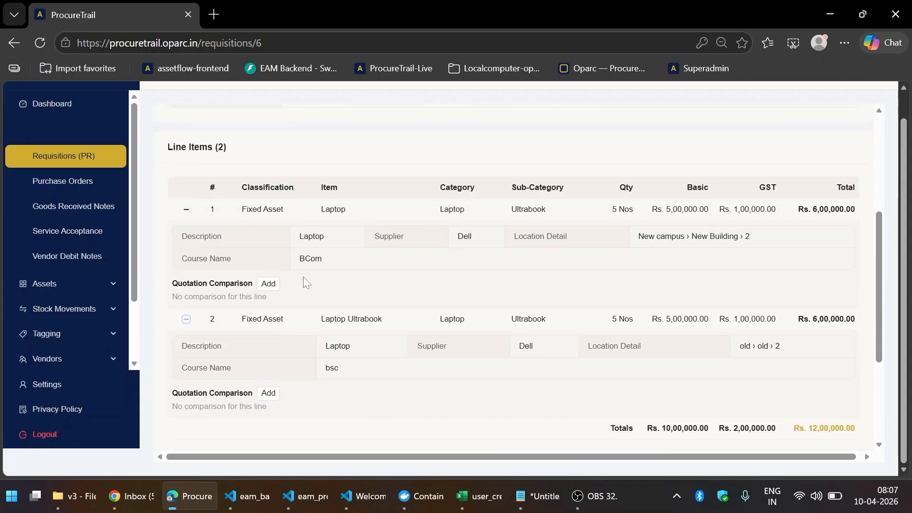
- Start a quotation comparison for line 1, then cancel it without saving
{"action": "left_click", "coordinate": [269, 284]}
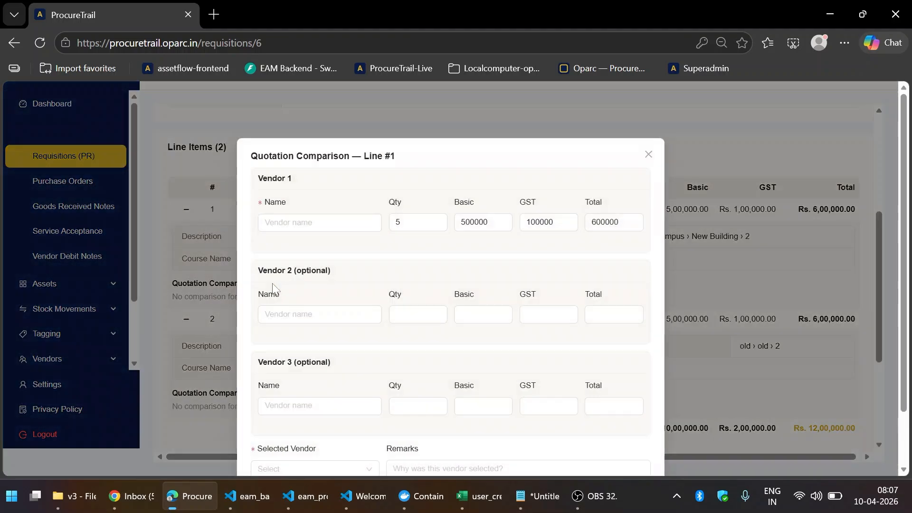
{"action": "scroll", "coordinate": [482, 255], "scroll_direction": "down", "scroll_amount": 2}
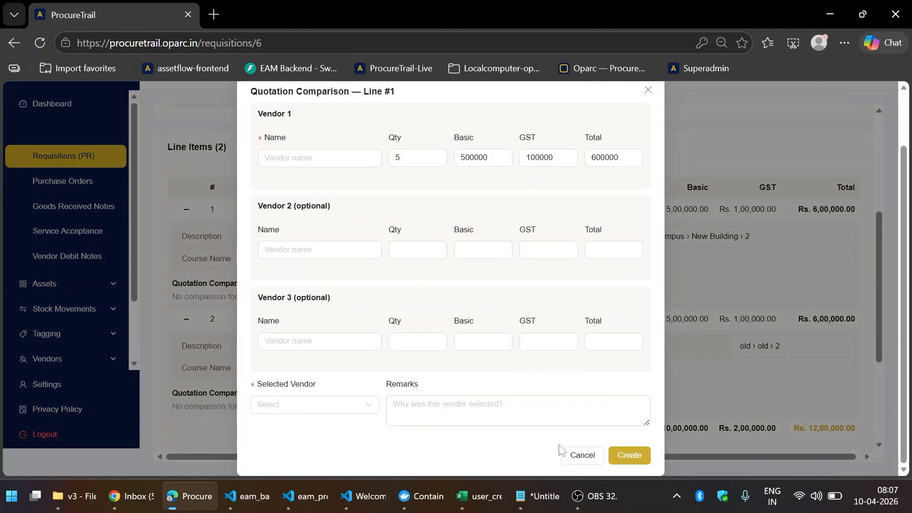
{"action": "left_click", "coordinate": [573, 453]}
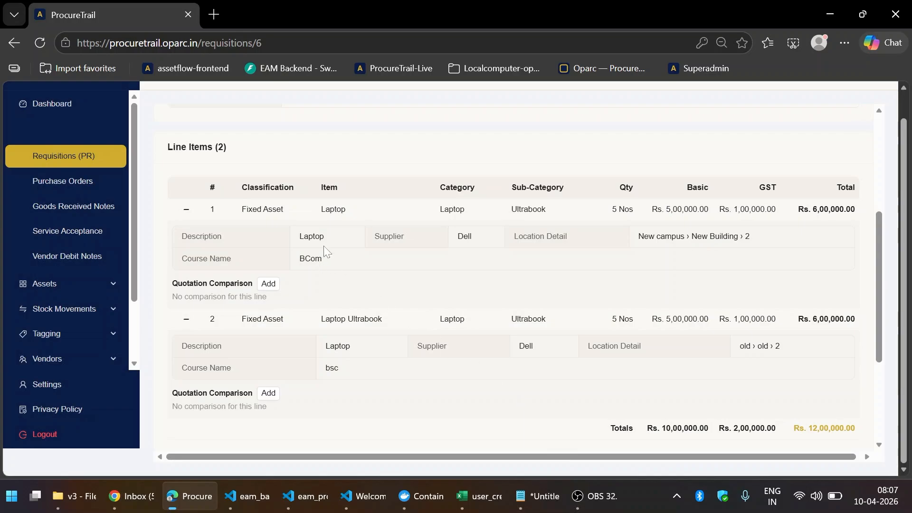
{"action": "scroll", "coordinate": [414, 235], "scroll_direction": "down", "scroll_amount": 3}
{"action": "scroll", "coordinate": [414, 234], "scroll_direction": "up", "scroll_amount": 3}
{"action": "scroll", "coordinate": [411, 232], "scroll_direction": "up", "scroll_amount": 3}
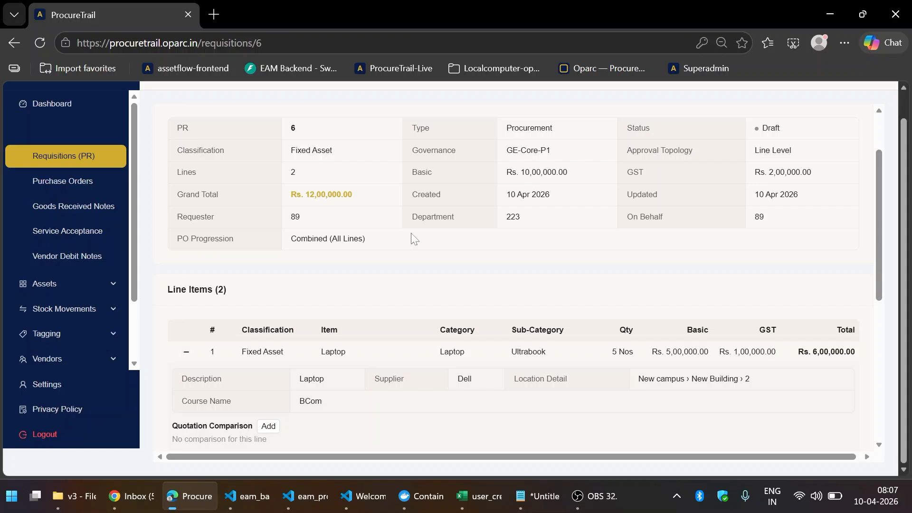
{"action": "scroll", "coordinate": [412, 233], "scroll_direction": "down", "scroll_amount": 3}
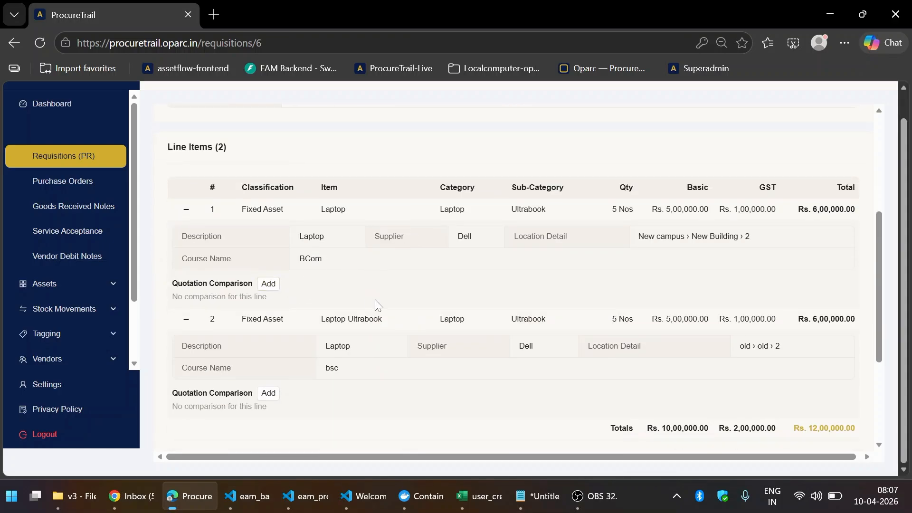
{"action": "scroll", "coordinate": [366, 289], "scroll_direction": "down", "scroll_amount": 3}
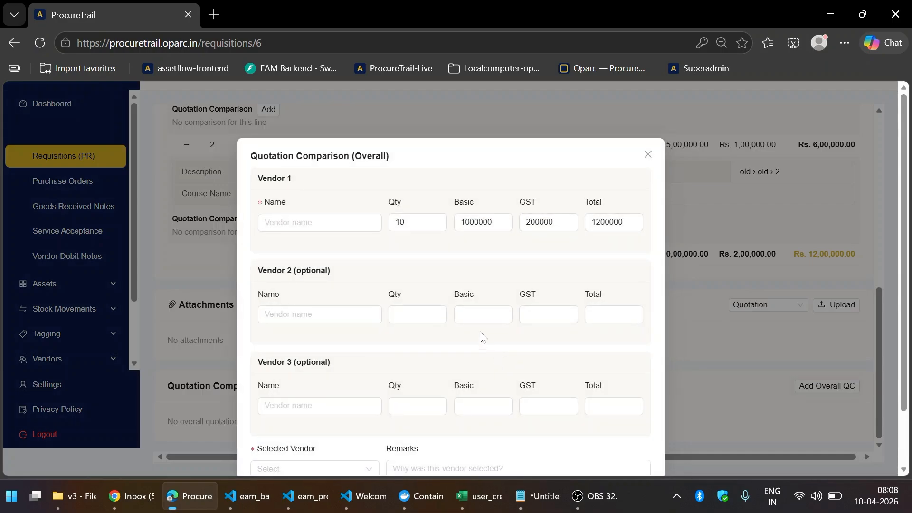
- Enter DELL as Vendor 1 with quantity 5 and initial basic and GST amounts
{"action": "left_click", "coordinate": [319, 222]}
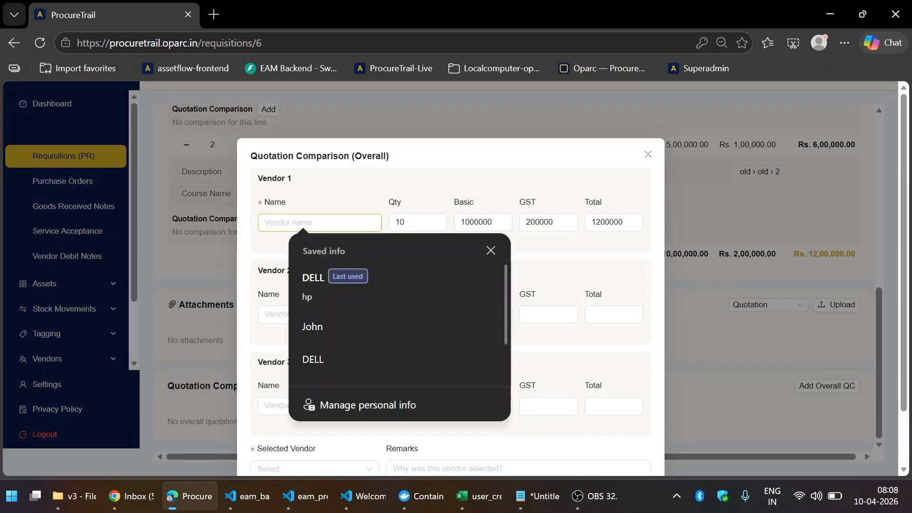
{"action": "left_click", "coordinate": [319, 275]}
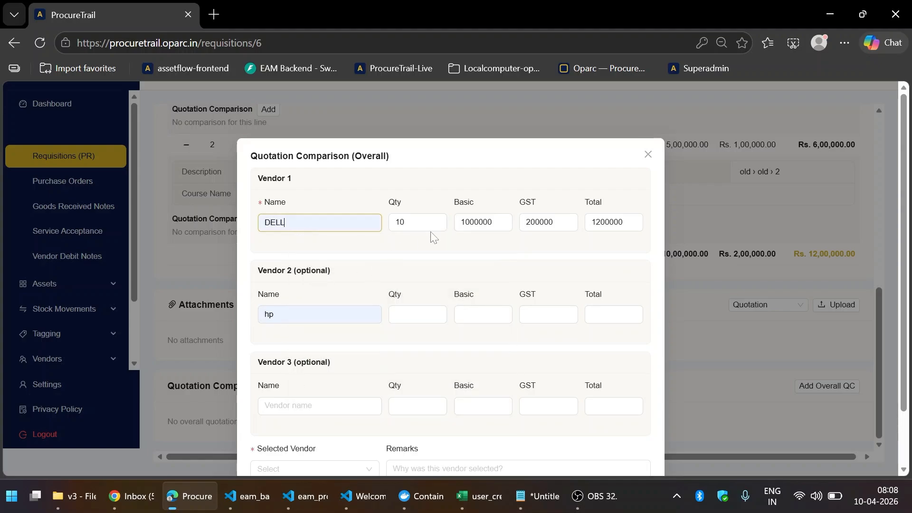
{"action": "key", "text": "Tab"}
{"action": "type", "text": "5"}
{"action": "key", "text": "Tab"}
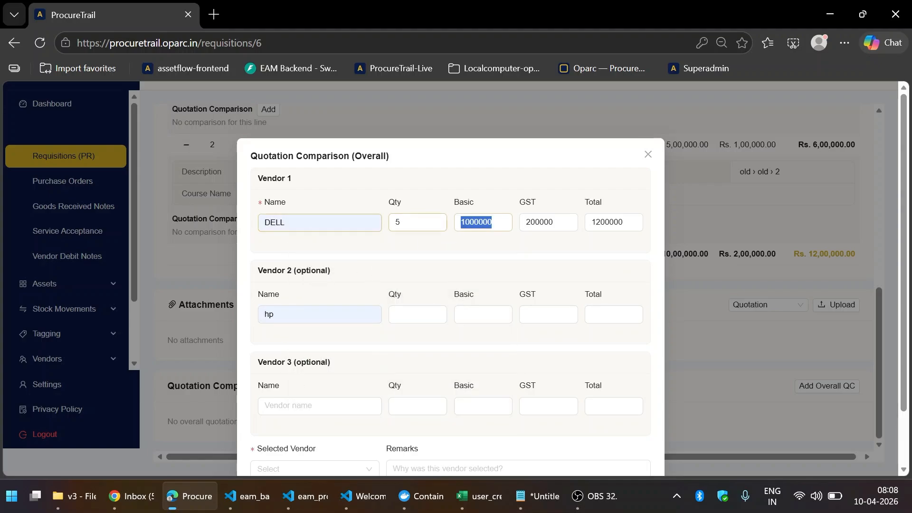
{"action": "type", "text": "50000"}
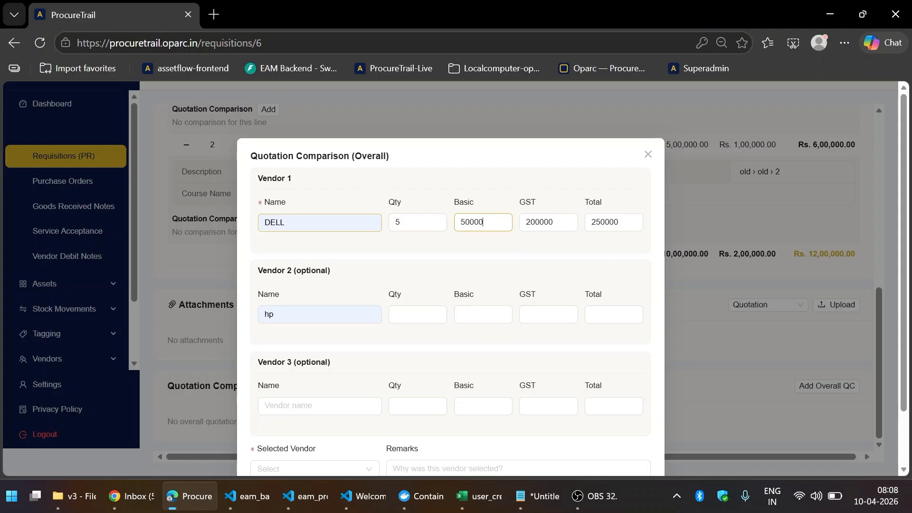
{"action": "key", "text": "Tab"}
{"action": "type", "text": "100000"}
{"action": "key", "text": "BackSpace"}
{"action": "key", "text": "Tab"}
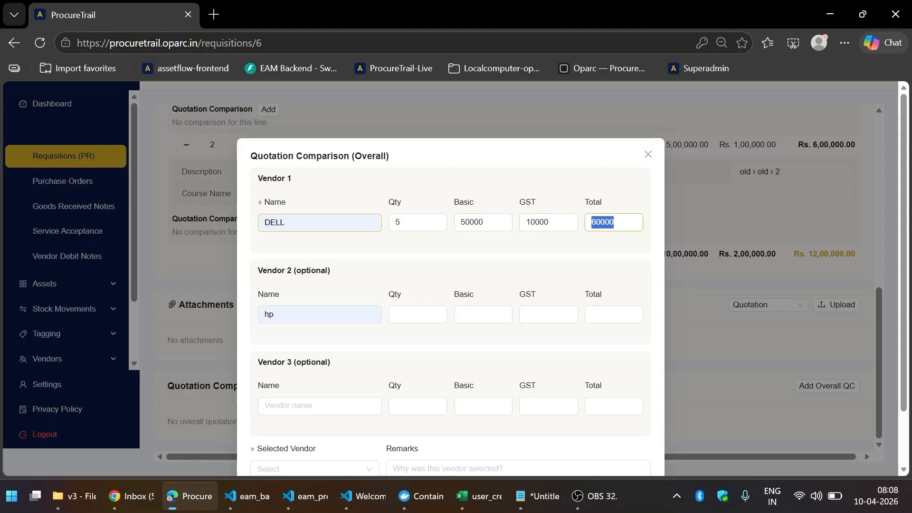
- Give Vendor 2 a basic amount of 600000 and GST of 125000
{"action": "key", "text": "Tab"}
{"action": "key", "text": "Tab"}
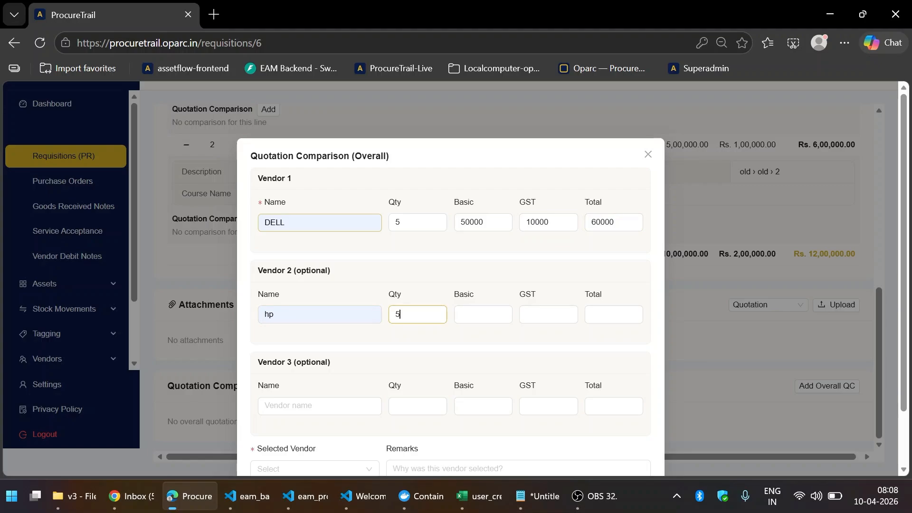
{"action": "key", "text": "Tab"}
{"action": "type", "text": "600000"}
{"action": "key", "text": "Tab"}
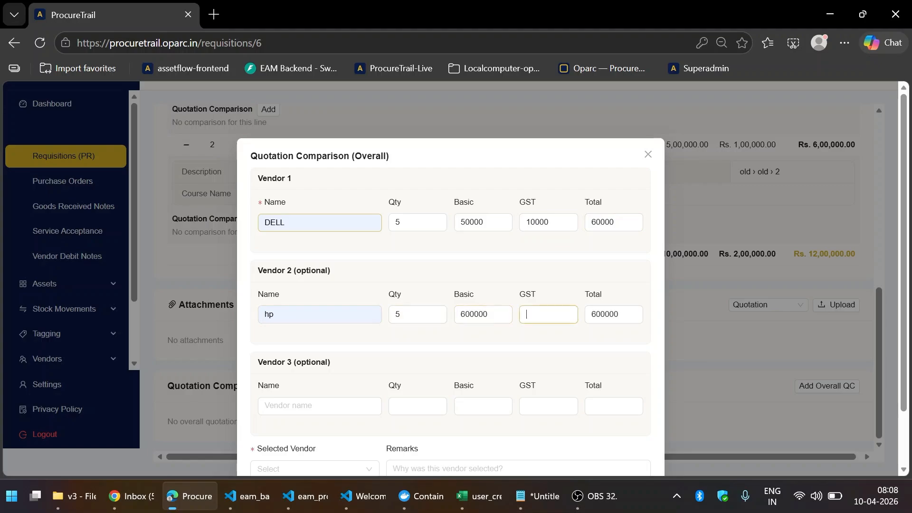
{"action": "type", "text": "125000"}
- Correct Vendor 1's basic amount to 500000 and GST to 100000
{"action": "left_click", "coordinate": [487, 223]}
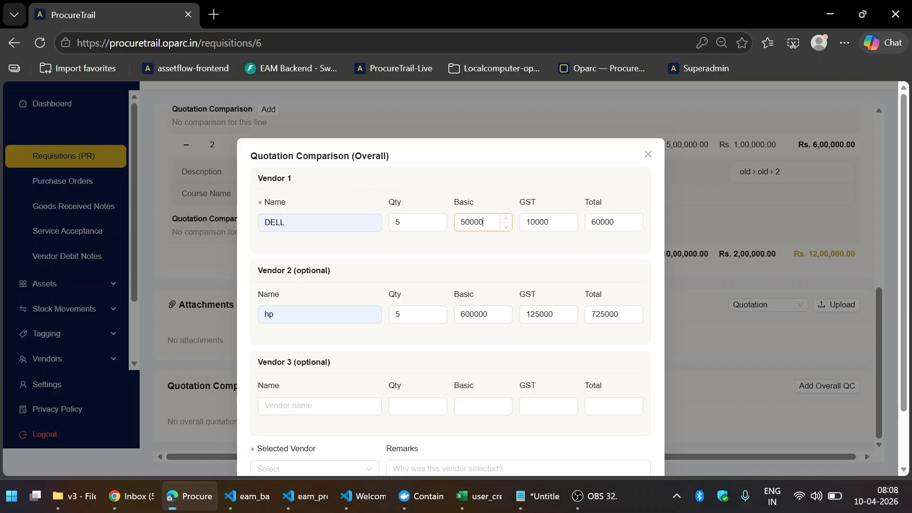
{"action": "type", "text": "0"}
{"action": "key", "text": "Tab"}
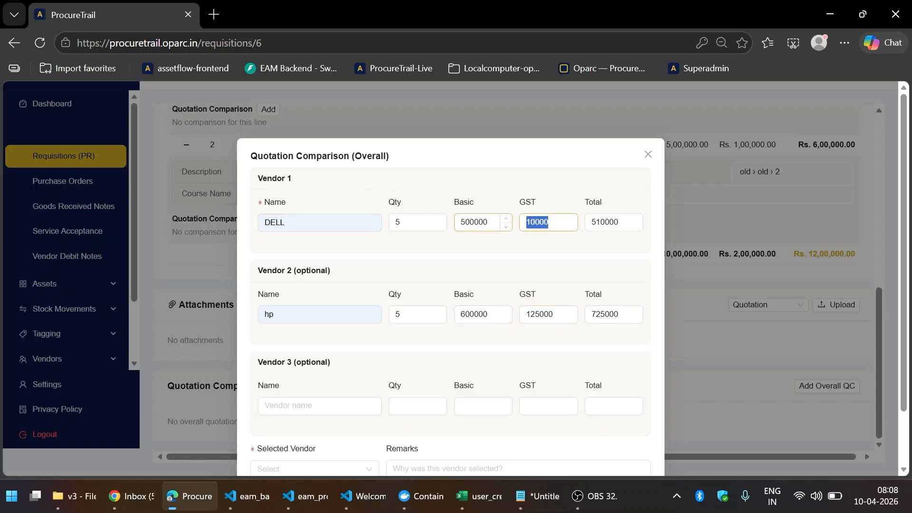
{"action": "type", "text": "100000"}
{"action": "key", "text": "Tab"}
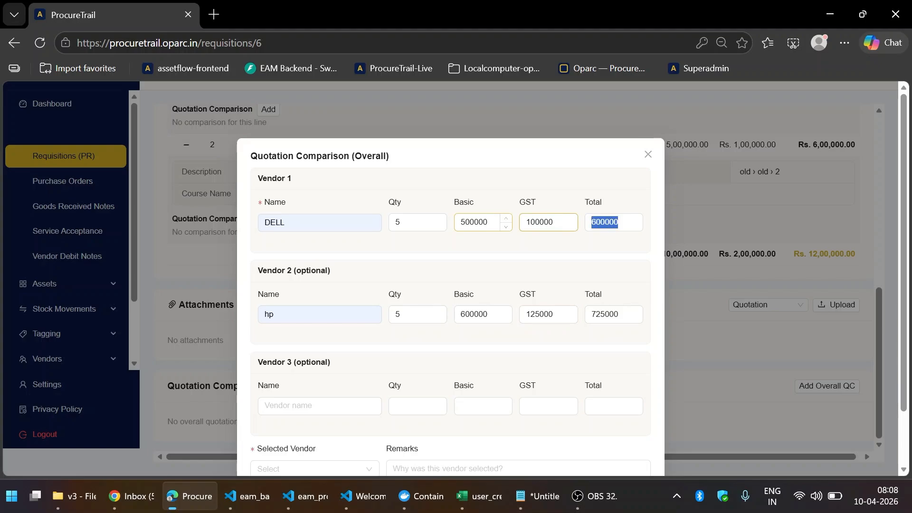
- Select Vendor 1 as the chosen vendor with remark 'Dell' and create the comparison
{"action": "scroll", "coordinate": [354, 332], "scroll_direction": "down", "scroll_amount": 2}
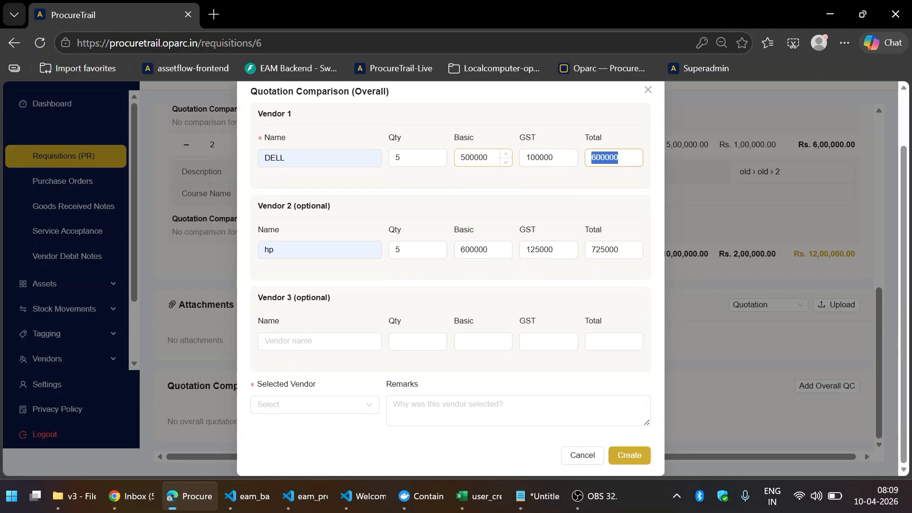
{"action": "left_click", "coordinate": [297, 403]}
{"action": "left_click", "coordinate": [297, 428]}
{"action": "left_click", "coordinate": [419, 410]}
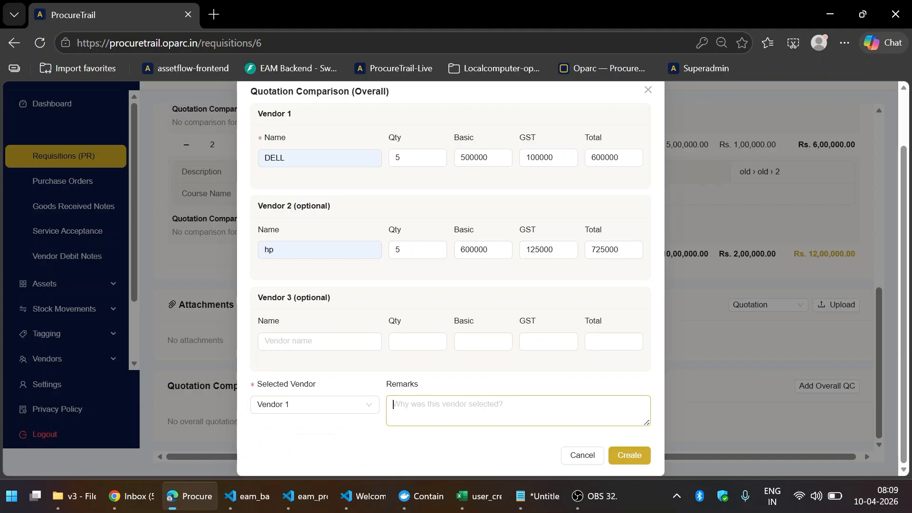
{"action": "type", "text": "Dell has quoted less price"}
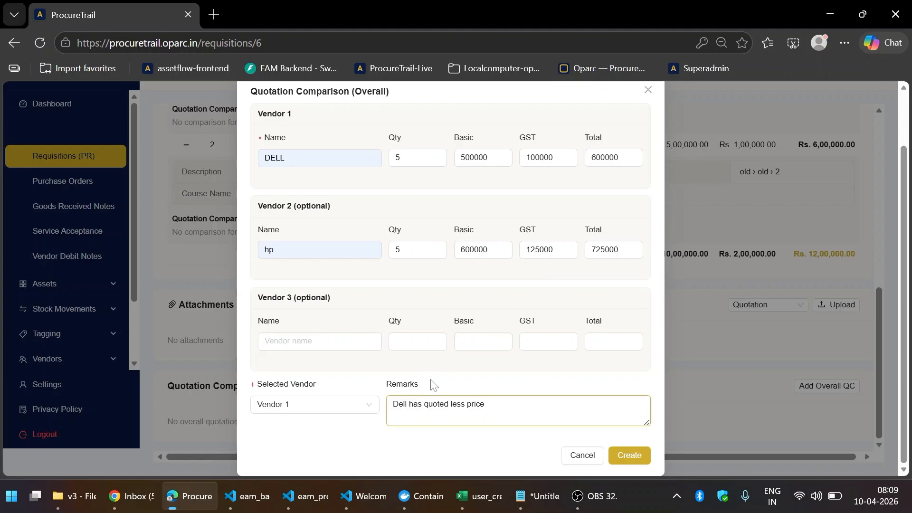
{"action": "left_click", "coordinate": [632, 459]}
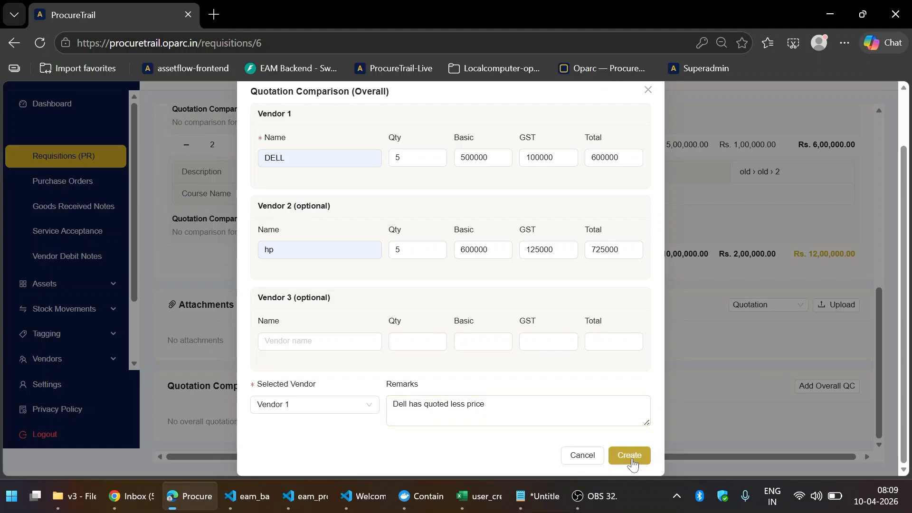
{"action": "scroll", "coordinate": [591, 371], "scroll_direction": "down", "scroll_amount": 3}
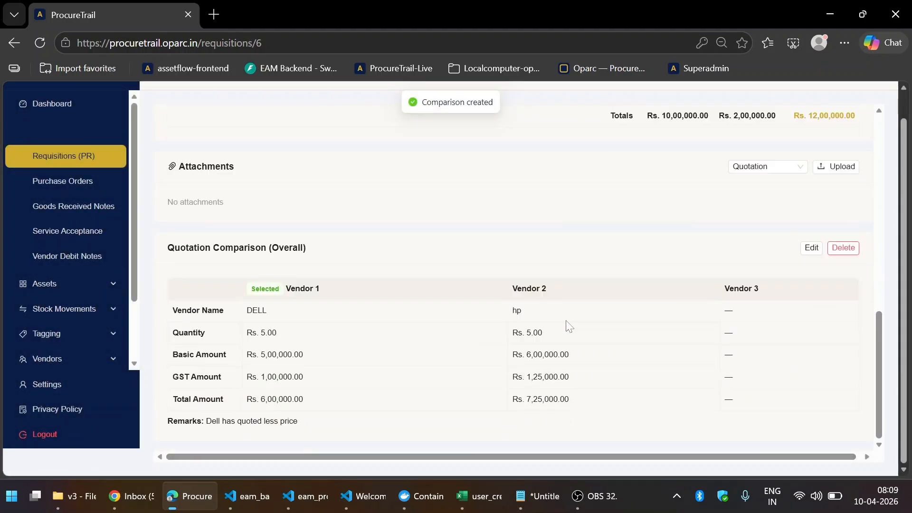
{"action": "scroll", "coordinate": [335, 355], "scroll_direction": "up", "scroll_amount": 10}
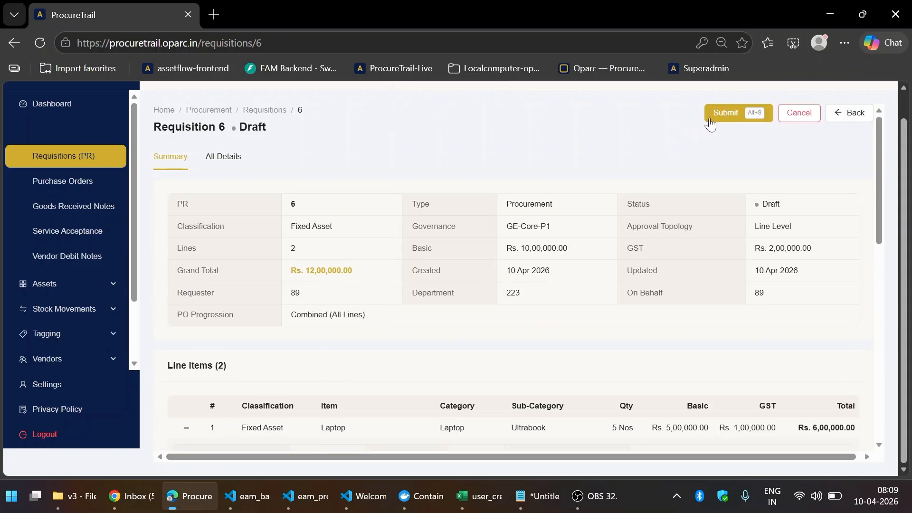
- Submit requisition 6 for Level 1 approval
{"action": "left_click", "coordinate": [717, 122]}
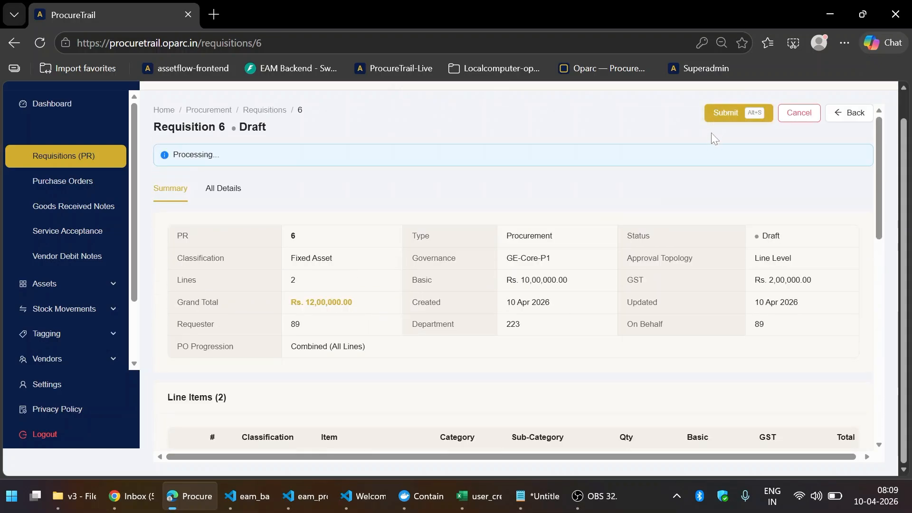
{"action": "scroll", "coordinate": [668, 207], "scroll_direction": "down", "scroll_amount": 10}
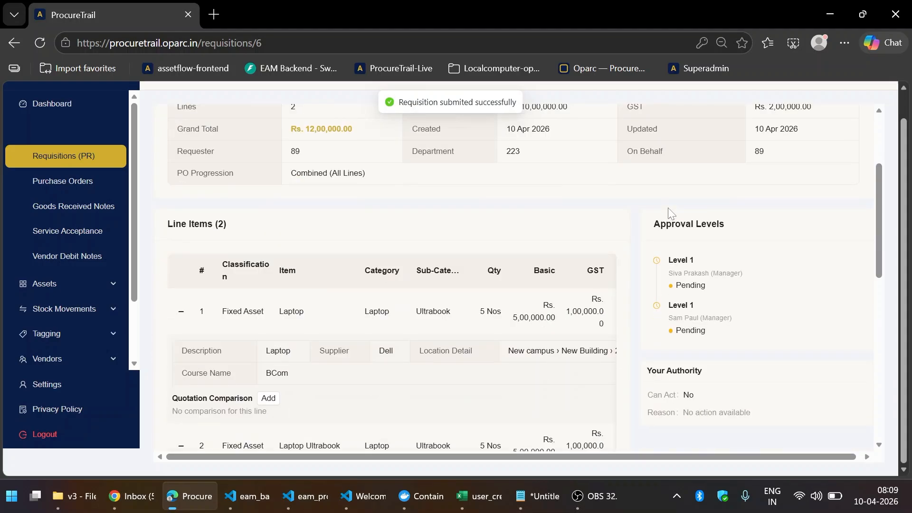
{"action": "scroll", "coordinate": [668, 207], "scroll_direction": "up", "scroll_amount": 6}
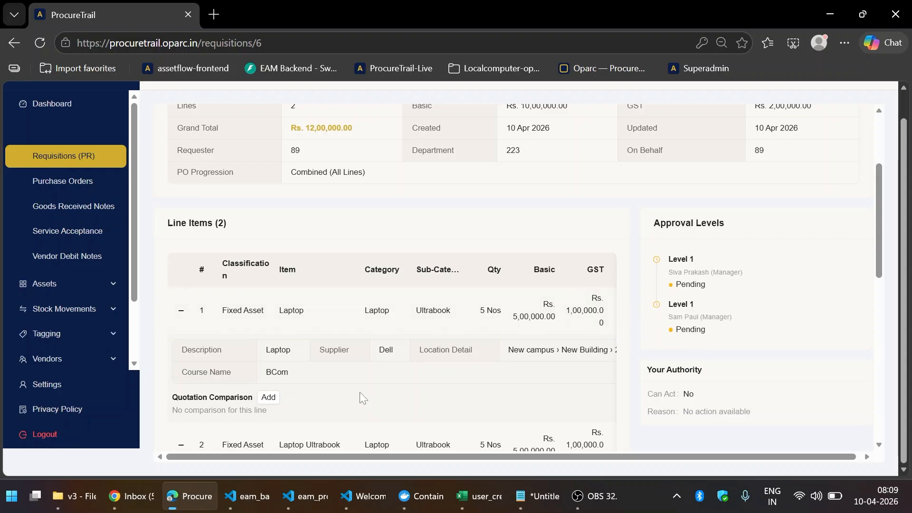
{"action": "mouse_move", "coordinate": [144, 501]}
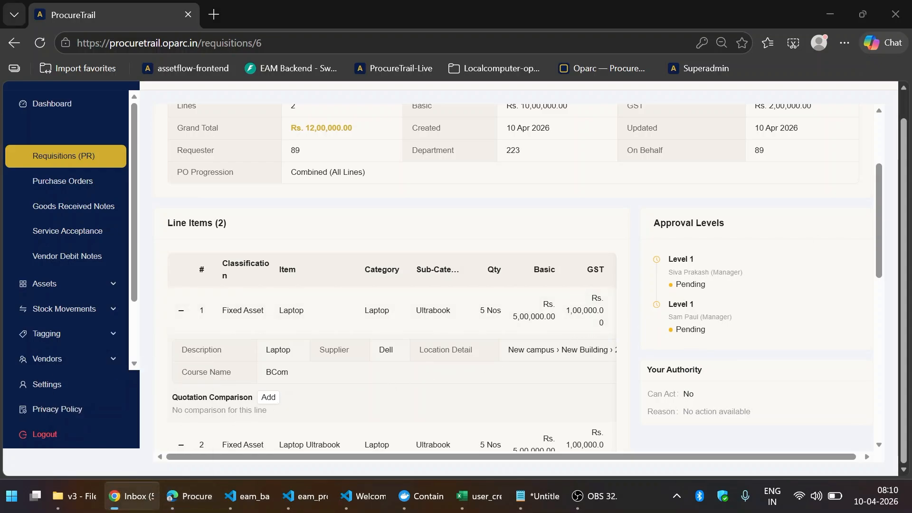
- Bring the Gmail window forward, maximize it, and read the PR-6 approval request email
{"action": "left_click_drag", "start_coordinate": [911, 85], "coordinate": [510, 87]}
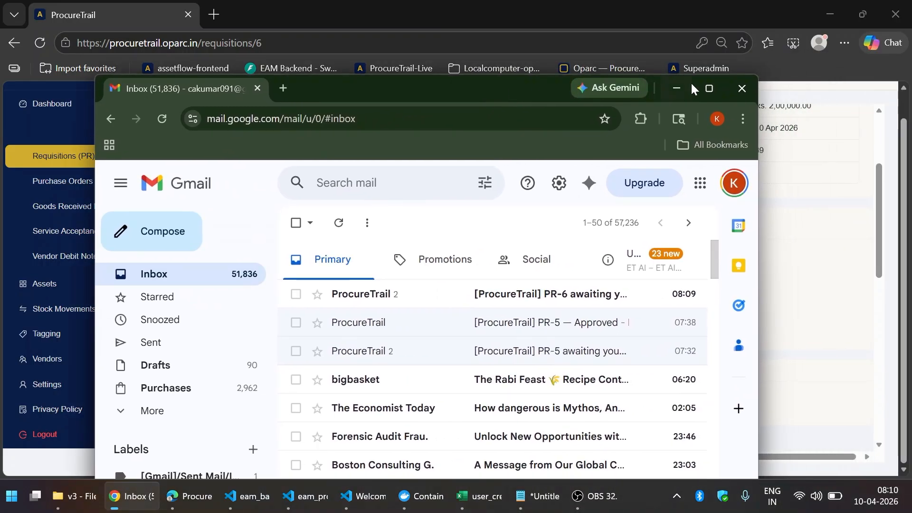
{"action": "left_click", "coordinate": [708, 84]}
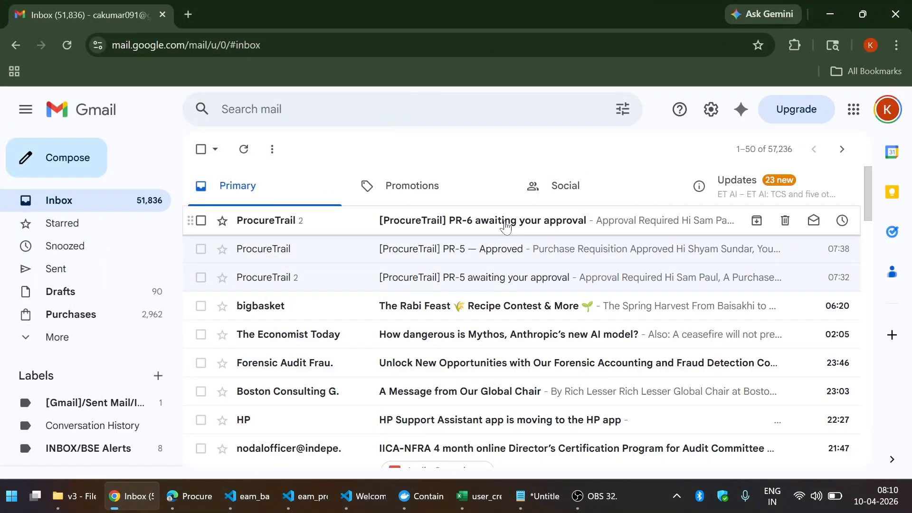
{"action": "left_click", "coordinate": [504, 223]}
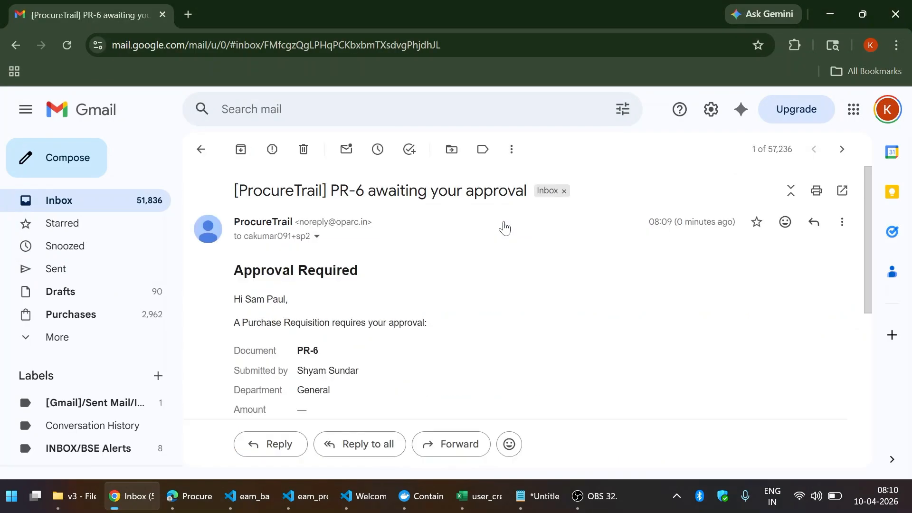
{"action": "scroll", "coordinate": [460, 275], "scroll_direction": "down", "scroll_amount": 3}
{"action": "scroll", "coordinate": [460, 275], "scroll_direction": "up", "scroll_amount": 3}
{"action": "scroll", "coordinate": [460, 275], "scroll_direction": "down", "scroll_amount": 5}
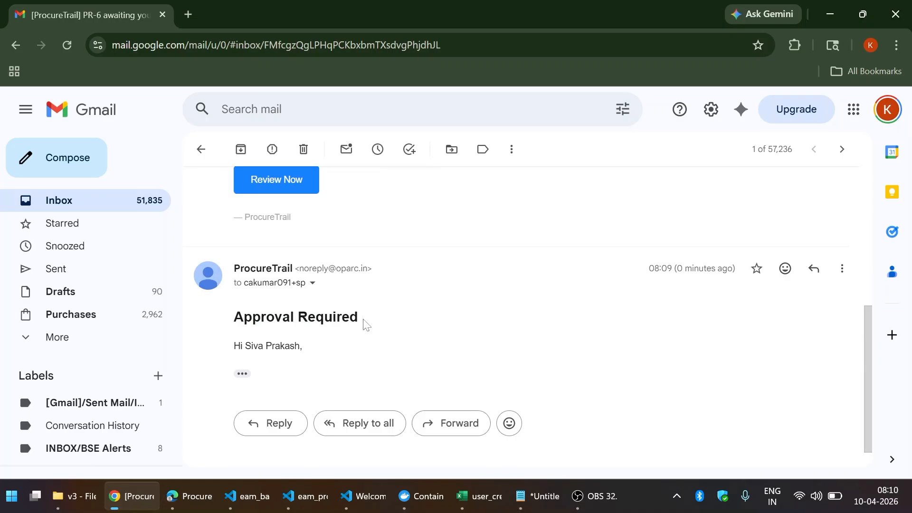
{"action": "scroll", "coordinate": [366, 325], "scroll_direction": "down", "scroll_amount": 1}
{"action": "scroll", "coordinate": [365, 319], "scroll_direction": "up", "scroll_amount": 5}
{"action": "scroll", "coordinate": [364, 317], "scroll_direction": "down", "scroll_amount": 5}
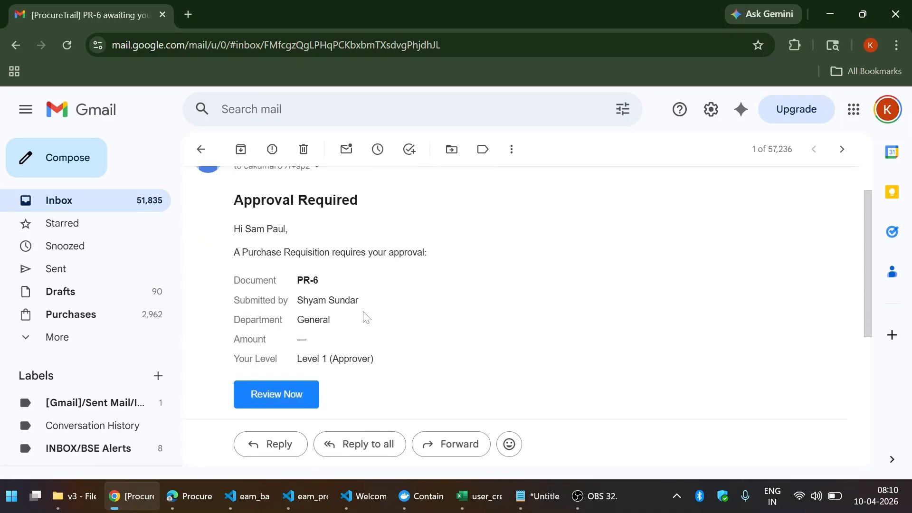
{"action": "scroll", "coordinate": [254, 331], "scroll_direction": "up", "scroll_amount": 3}
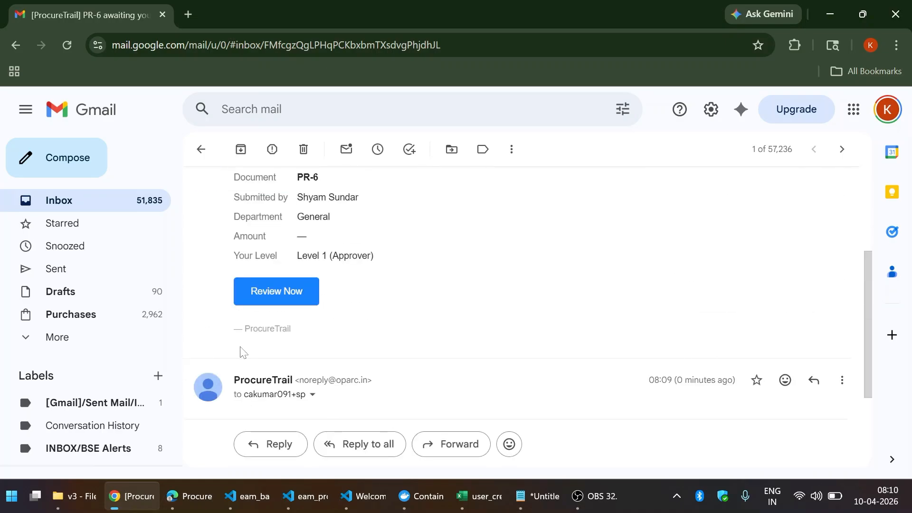
{"action": "scroll", "coordinate": [247, 345], "scroll_direction": "down", "scroll_amount": 3}
- Expand the second message and follow its review link to ProcureTrail
{"action": "left_click", "coordinate": [243, 344]}
{"action": "scroll", "coordinate": [356, 301], "scroll_direction": "up", "scroll_amount": 5}
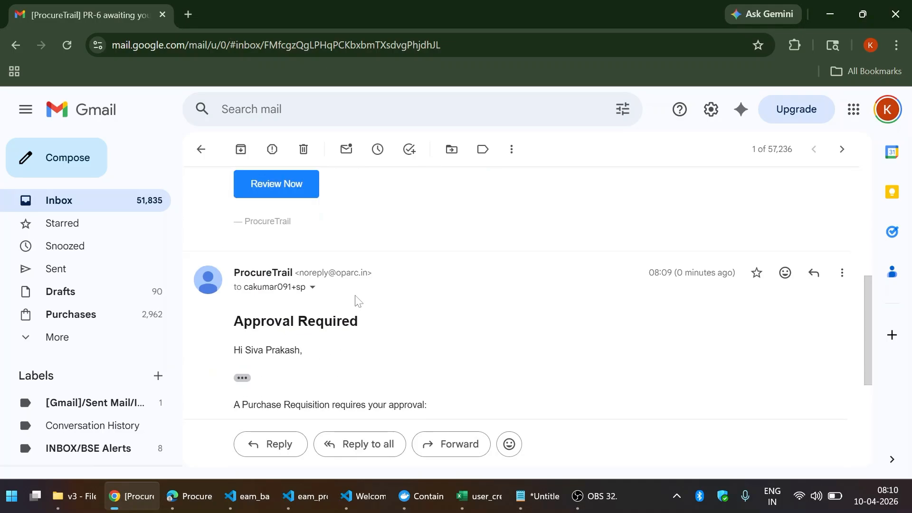
{"action": "scroll", "coordinate": [356, 301], "scroll_direction": "down", "scroll_amount": 3}
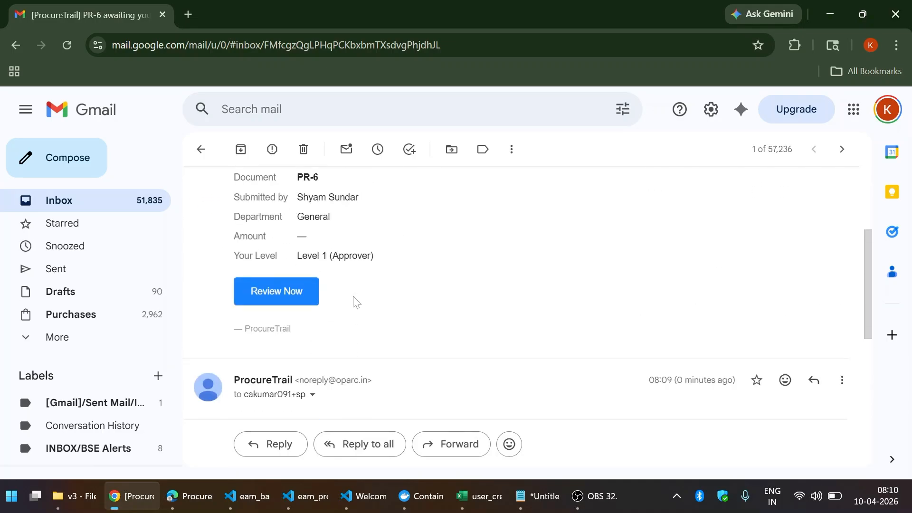
{"action": "left_click", "coordinate": [300, 295]}
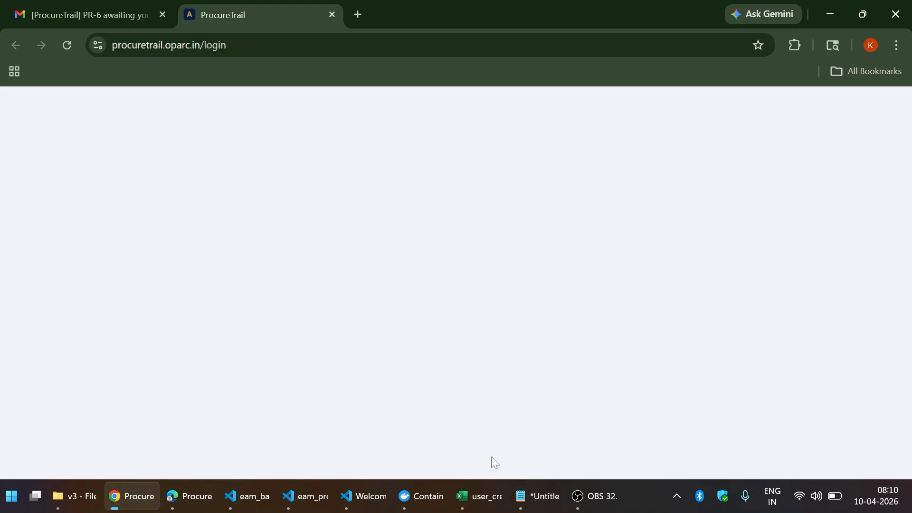
- Move between the spreadsheet, email and browser windows to reach the ProcureTrail sign-in page
{"action": "left_click", "coordinate": [479, 505]}
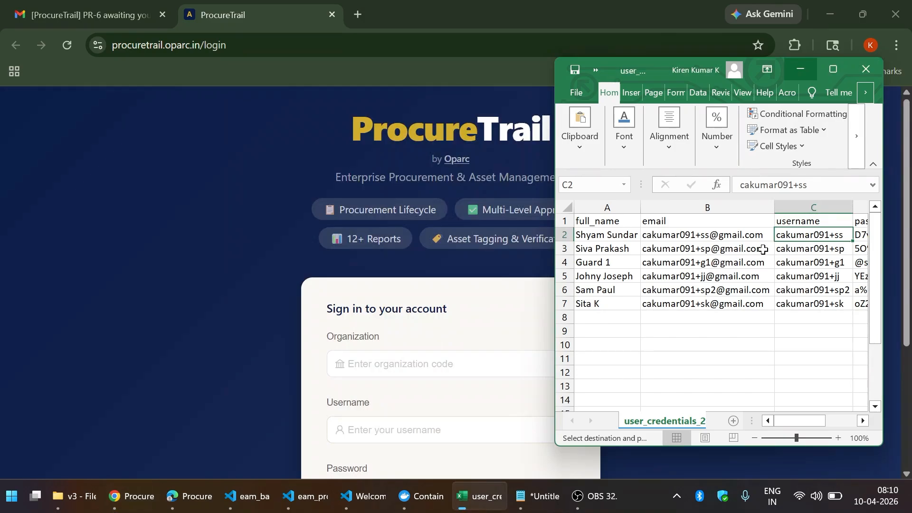
{"action": "left_click", "coordinate": [138, 499]}
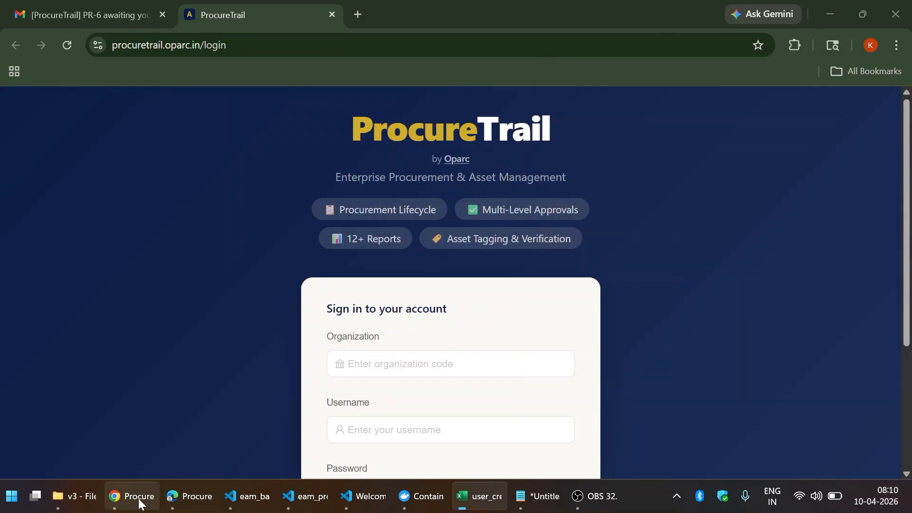
{"action": "left_click", "coordinate": [139, 499]}
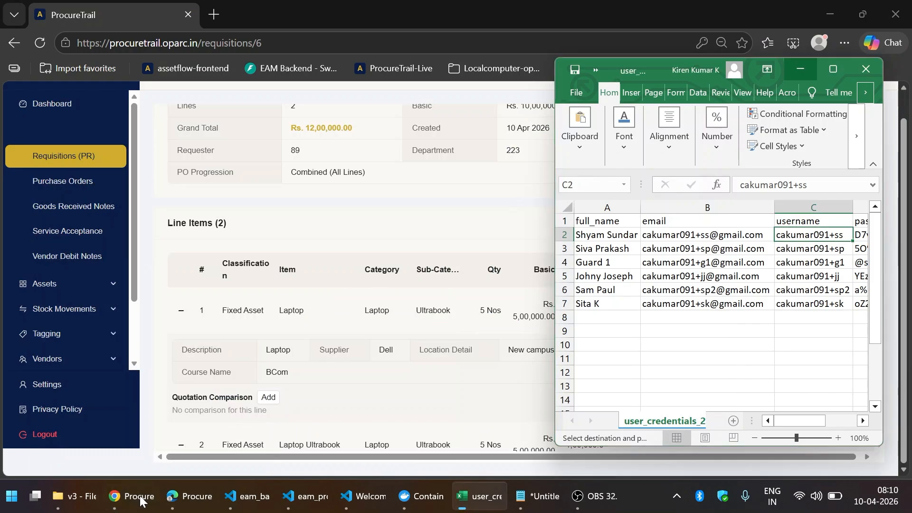
{"action": "left_click", "coordinate": [141, 498]}
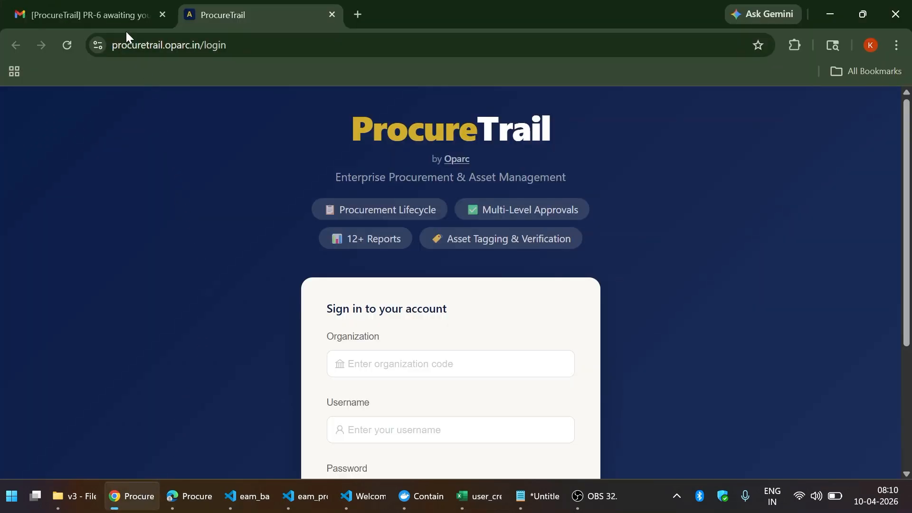
{"action": "left_click", "coordinate": [100, 6]}
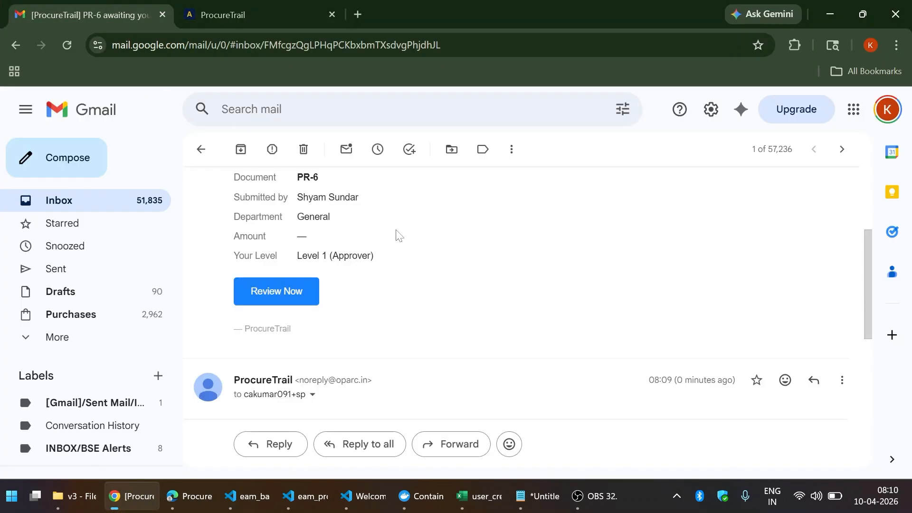
{"action": "scroll", "coordinate": [397, 234], "scroll_direction": "up", "scroll_amount": 3}
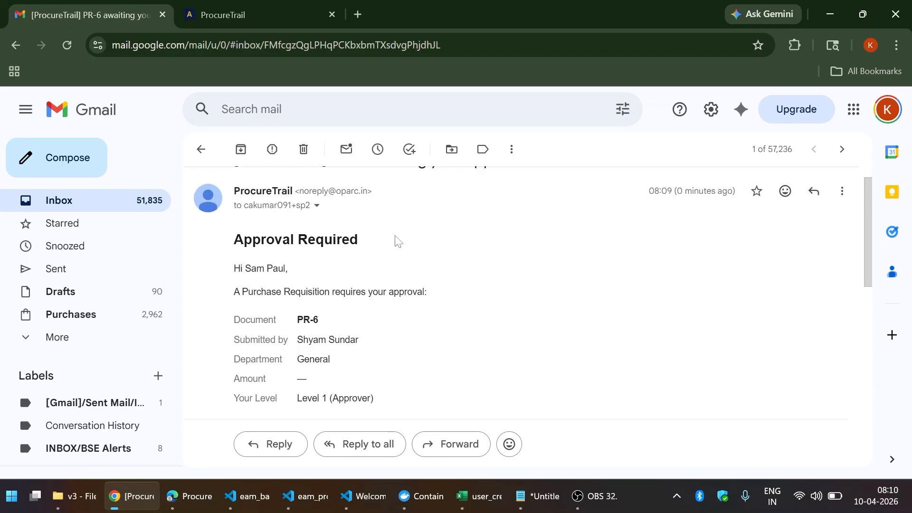
{"action": "scroll", "coordinate": [397, 241], "scroll_direction": "down", "scroll_amount": 5}
{"action": "scroll", "coordinate": [397, 242], "scroll_direction": "down", "scroll_amount": 3}
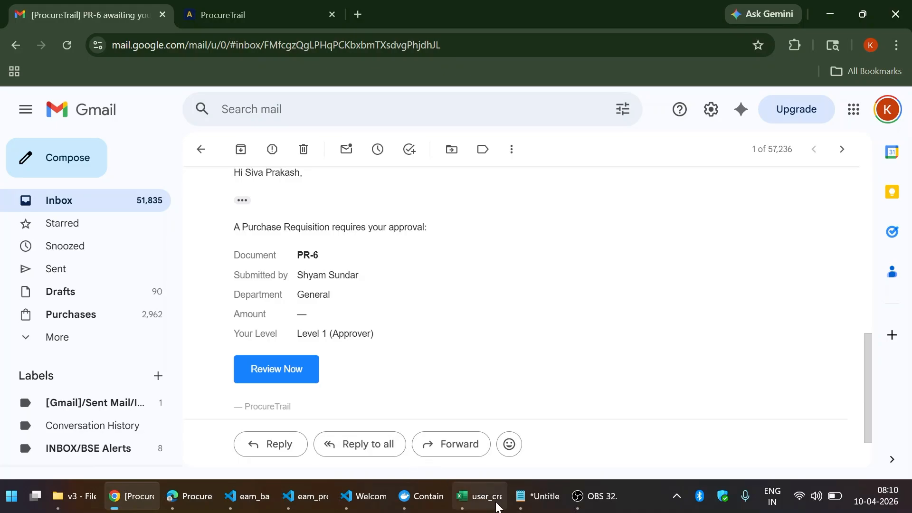
{"action": "left_click", "coordinate": [494, 499]}
{"action": "left_click", "coordinate": [199, 498]}
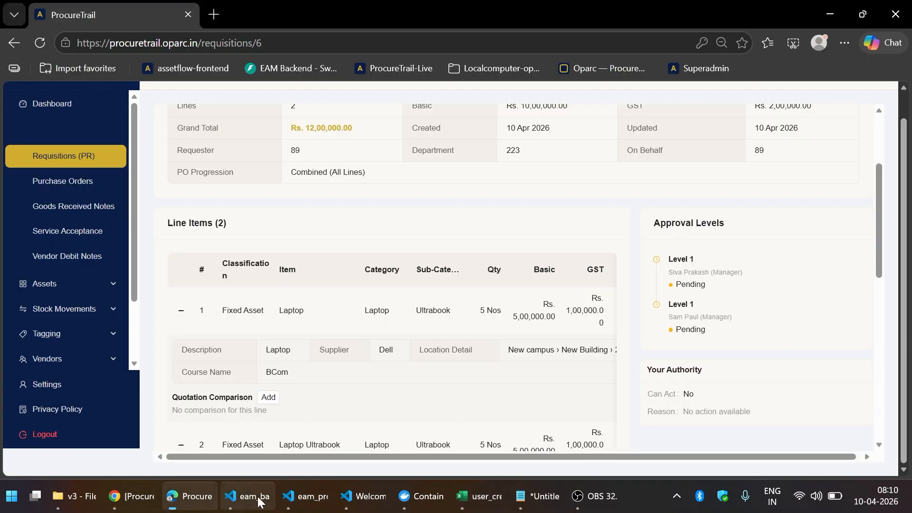
{"action": "left_click", "coordinate": [147, 501]}
{"action": "left_click", "coordinate": [237, 19]}
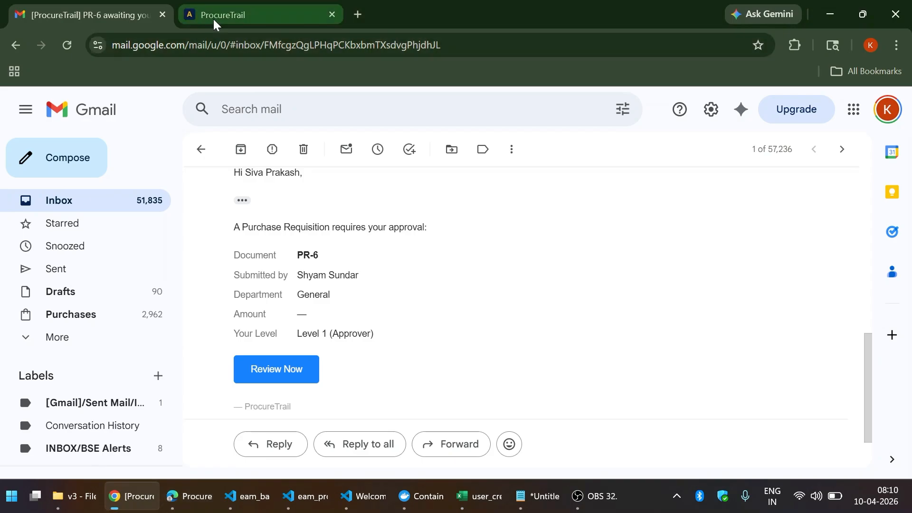
{"action": "scroll", "coordinate": [418, 430], "scroll_direction": "down", "scroll_amount": 3}
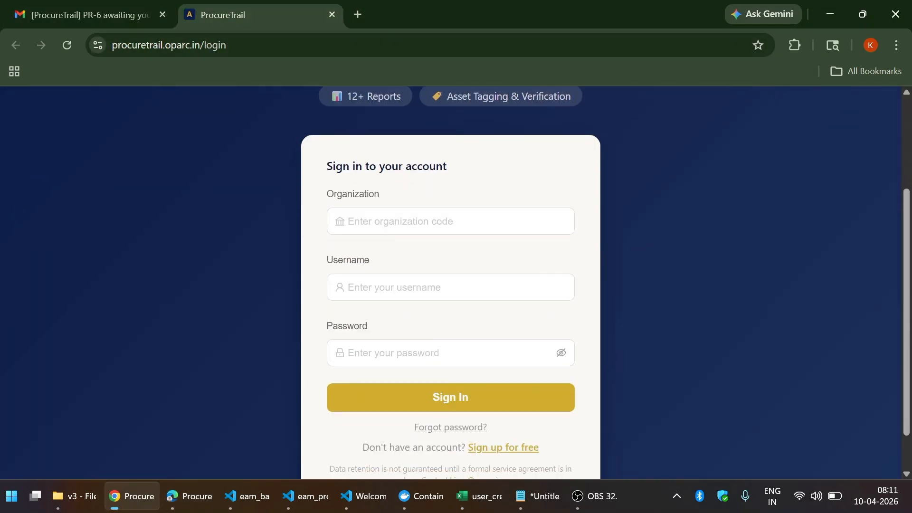
- Sign in to bangalore-university with the approver's username copied from the spreadsheet and password
{"action": "left_click", "coordinate": [489, 495]}
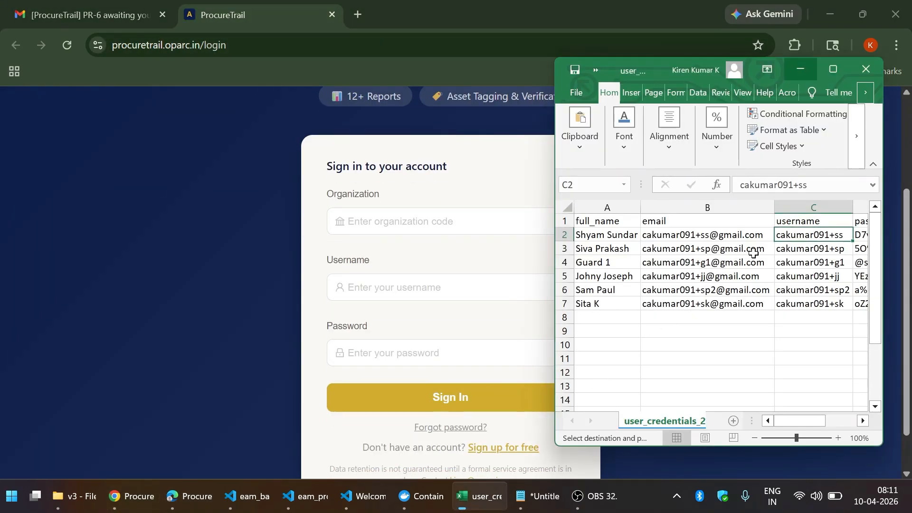
{"action": "key", "text": "Down"}
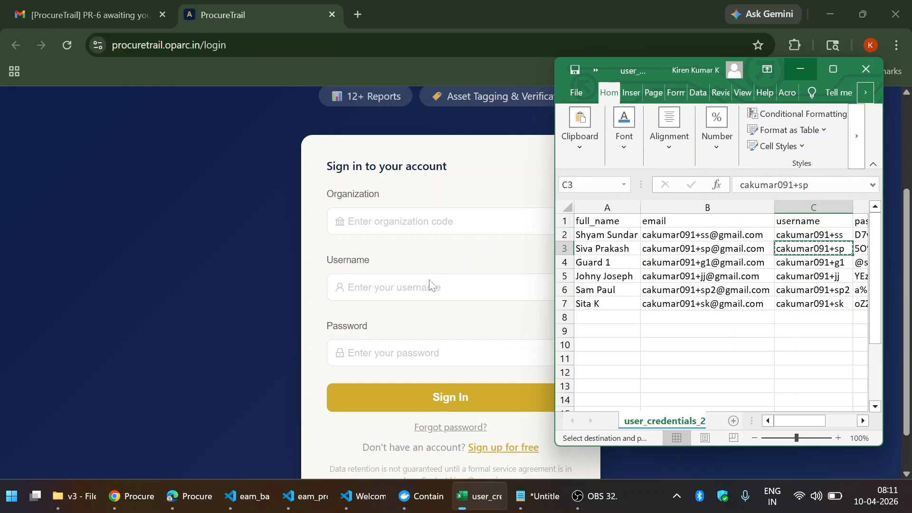
{"action": "left_click", "coordinate": [404, 286]}
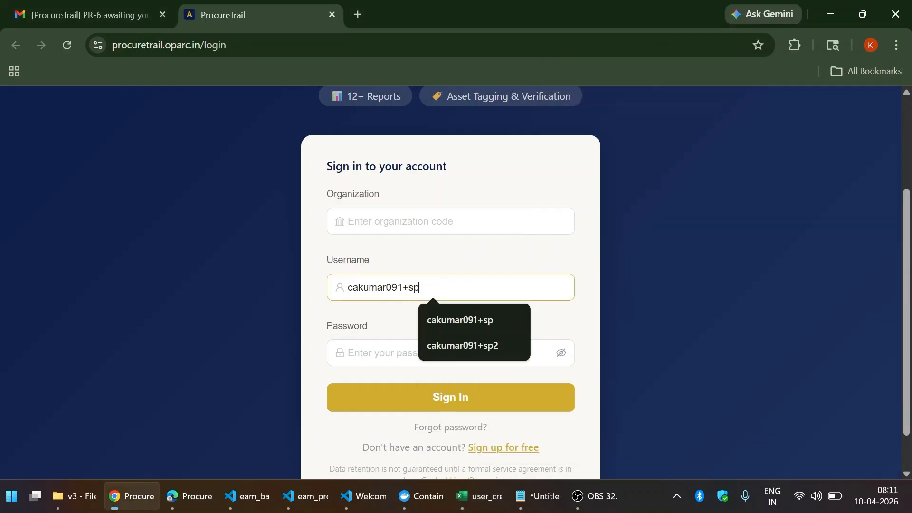
{"action": "left_click", "coordinate": [447, 221]}
{"action": "left_click", "coordinate": [449, 256]}
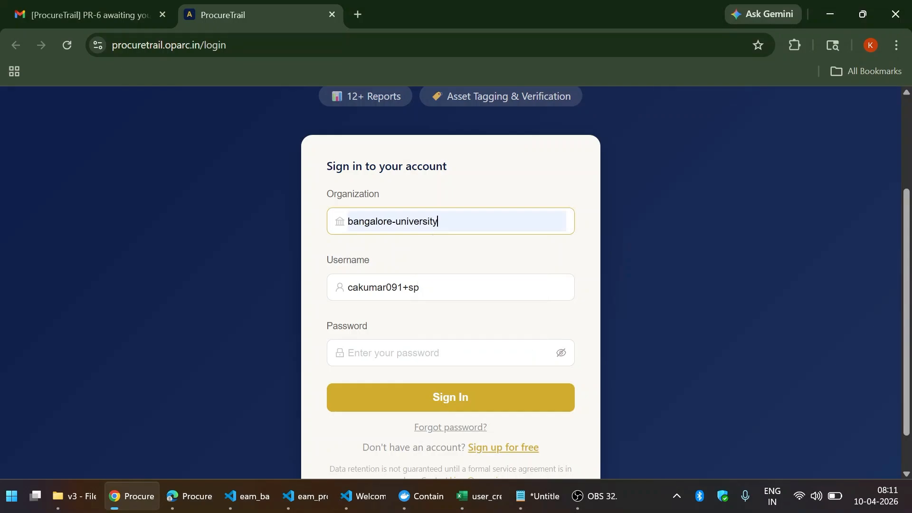
{"action": "left_click", "coordinate": [423, 350]}
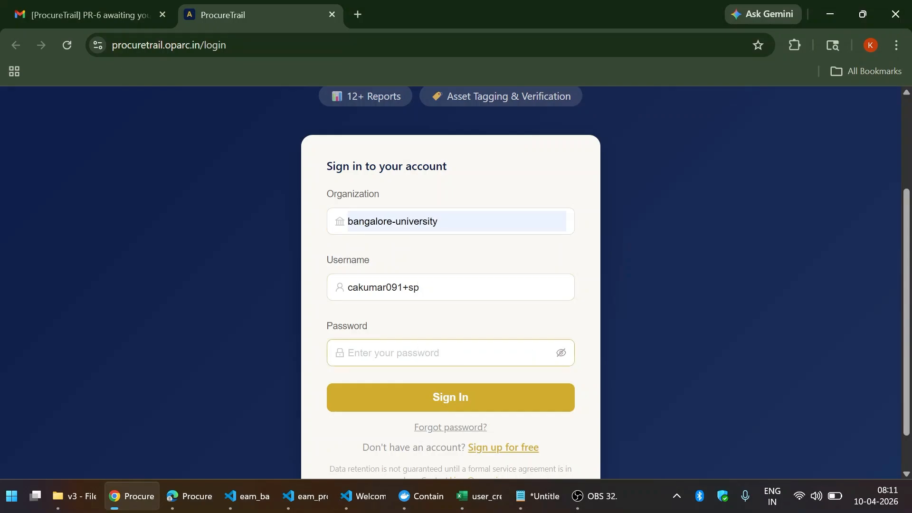
{"action": "type", "text": "•"}
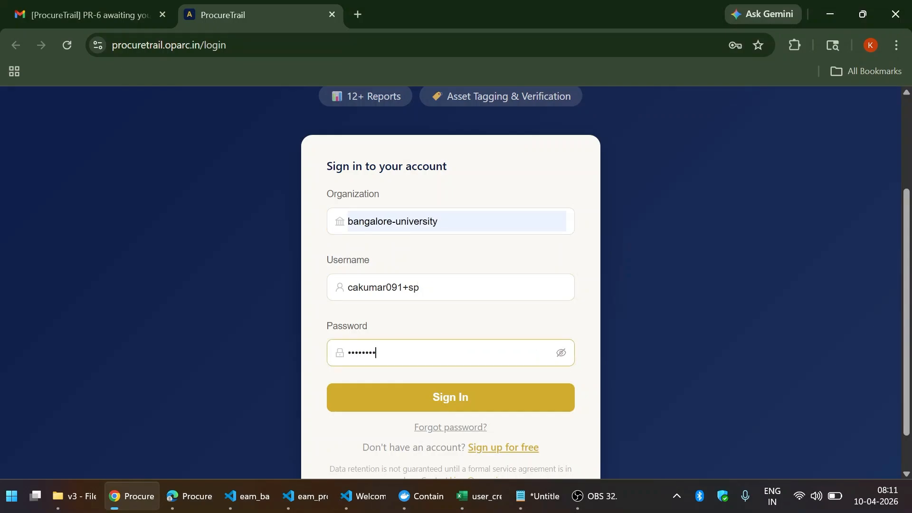
{"action": "left_click", "coordinate": [432, 394]}
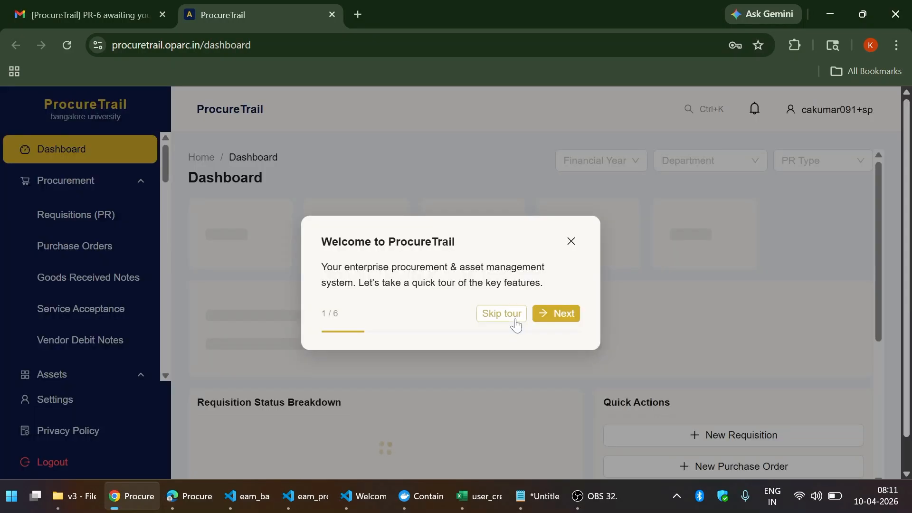
- Skip the welcome tour and open PR-6 from its approval notification
{"action": "left_click", "coordinate": [515, 322]}
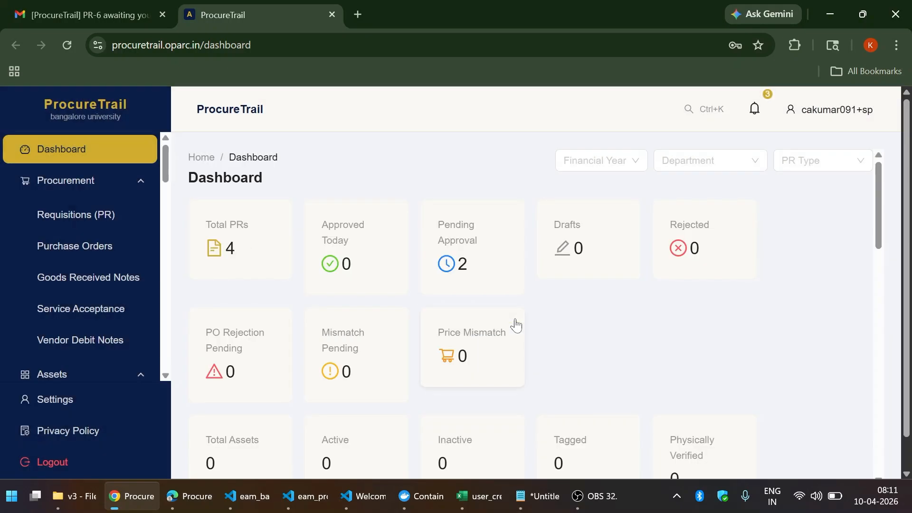
{"action": "left_click", "coordinate": [749, 112]}
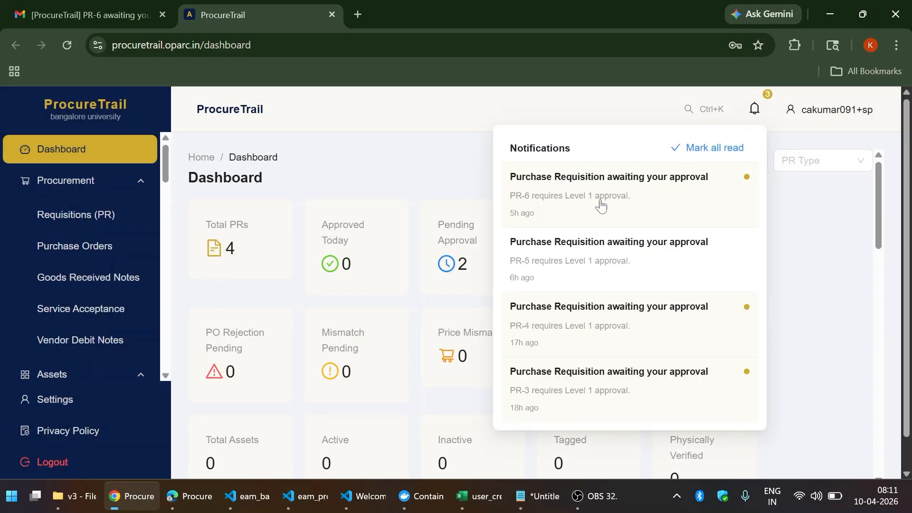
{"action": "left_click", "coordinate": [601, 205]}
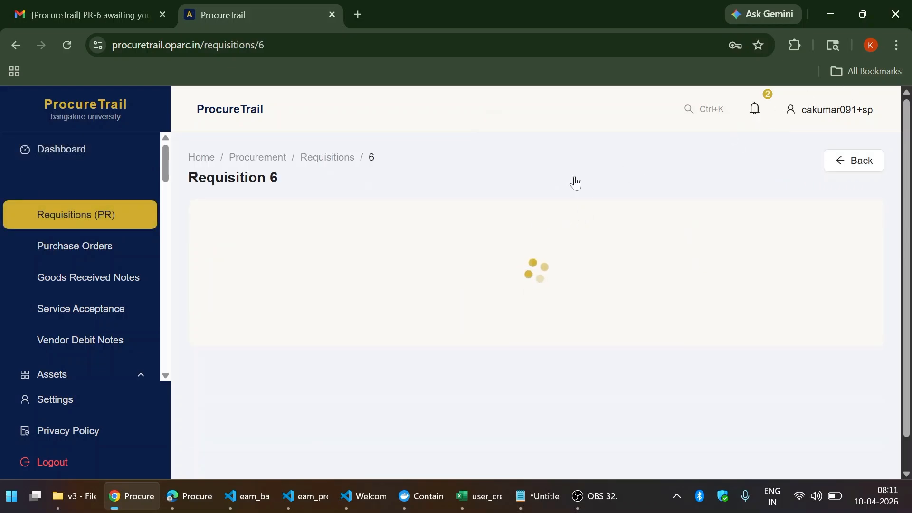
{"action": "scroll", "coordinate": [458, 217], "scroll_direction": "down", "scroll_amount": 6}
{"action": "scroll", "coordinate": [455, 217], "scroll_direction": "down", "scroll_amount": 3}
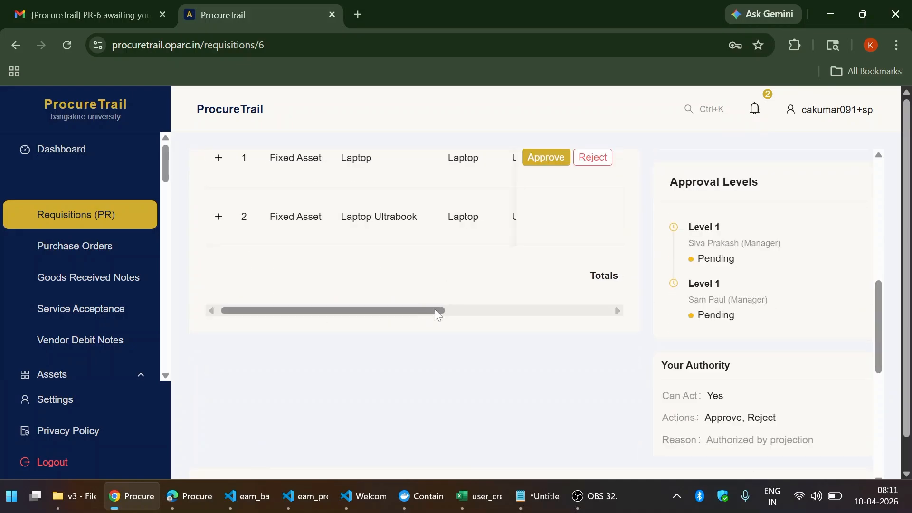
{"action": "left_click_drag", "start_coordinate": [436, 311], "coordinate": [392, 321]}
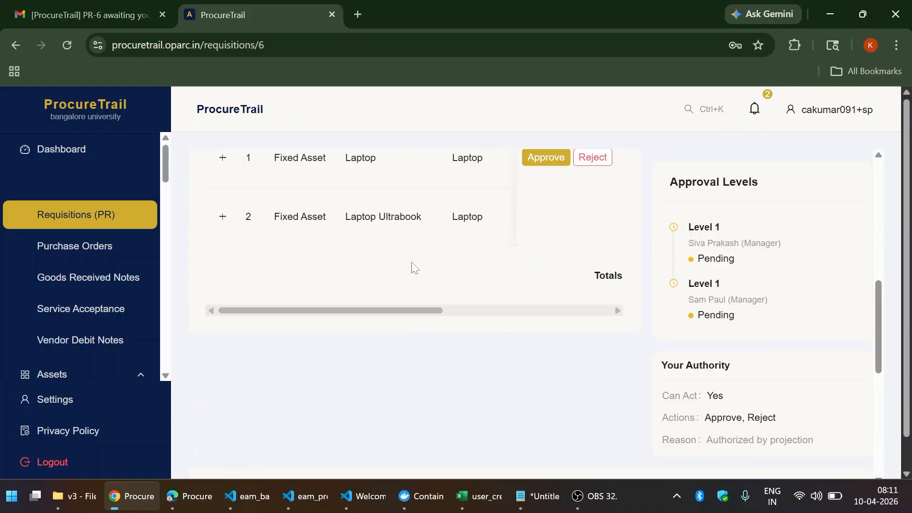
{"action": "scroll", "coordinate": [412, 260], "scroll_direction": "up", "scroll_amount": 3}
{"action": "scroll", "coordinate": [412, 260], "scroll_direction": "down", "scroll_amount": 9}
{"action": "scroll", "coordinate": [412, 260], "scroll_direction": "down", "scroll_amount": 2}
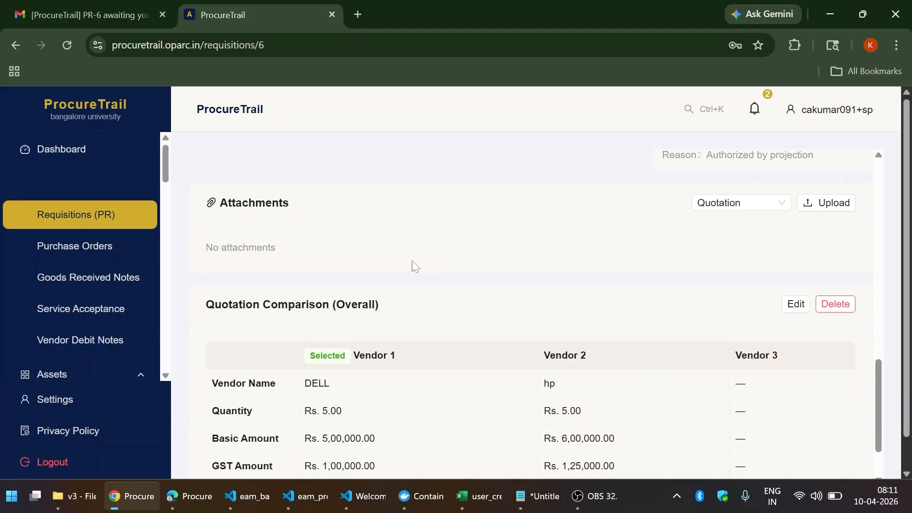
{"action": "scroll", "coordinate": [412, 261], "scroll_direction": "up", "scroll_amount": 3}
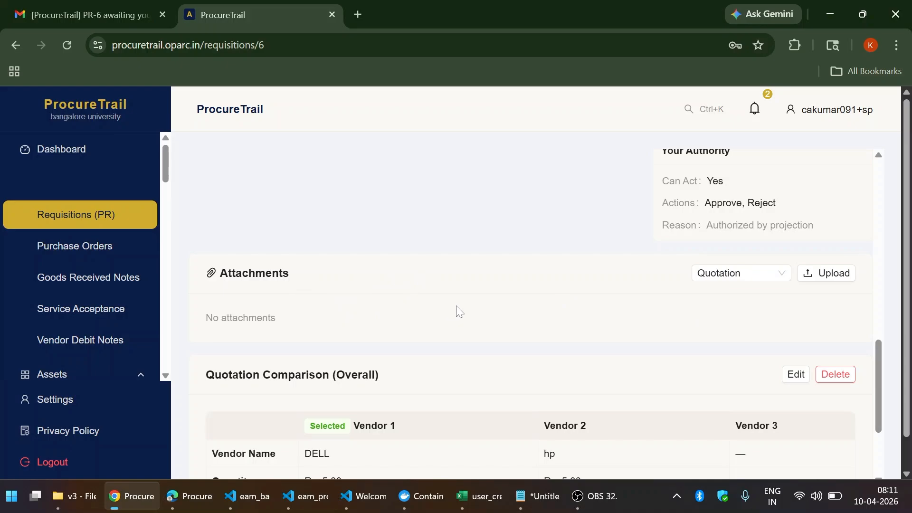
{"action": "scroll", "coordinate": [458, 311], "scroll_direction": "down", "scroll_amount": 3}
{"action": "scroll", "coordinate": [458, 311], "scroll_direction": "down", "scroll_amount": 1}
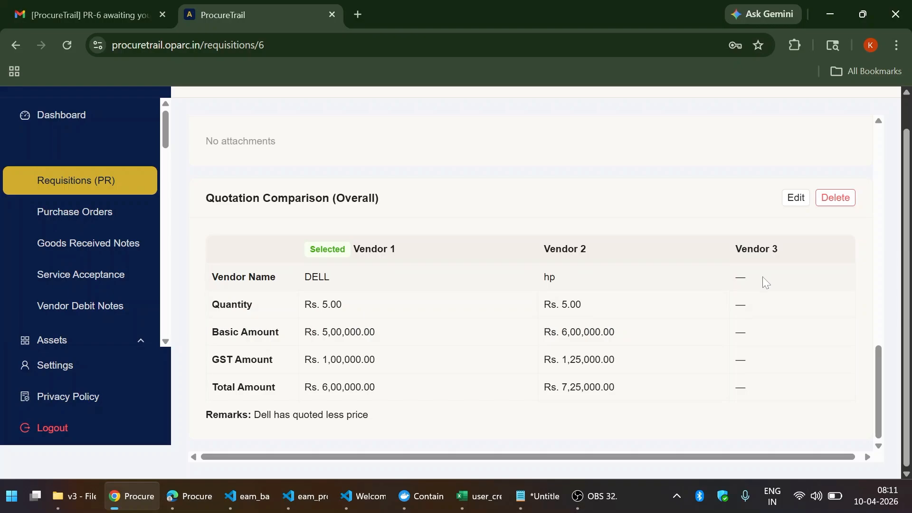
{"action": "scroll", "coordinate": [763, 279], "scroll_direction": "up", "scroll_amount": 3}
{"action": "scroll", "coordinate": [758, 285], "scroll_direction": "up", "scroll_amount": 6}
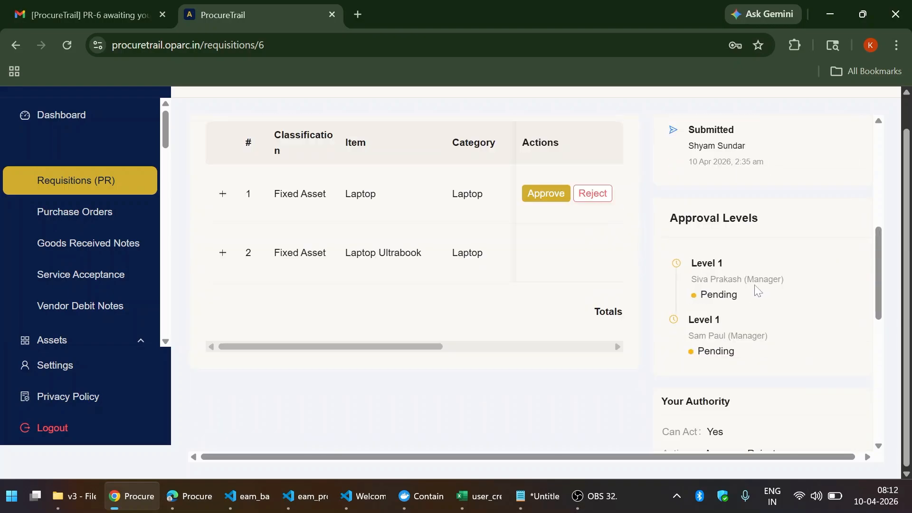
- Approve Requisition 6, moving its status to Partially Approved
{"action": "scroll", "coordinate": [598, 216], "scroll_direction": "up", "scroll_amount": 5}
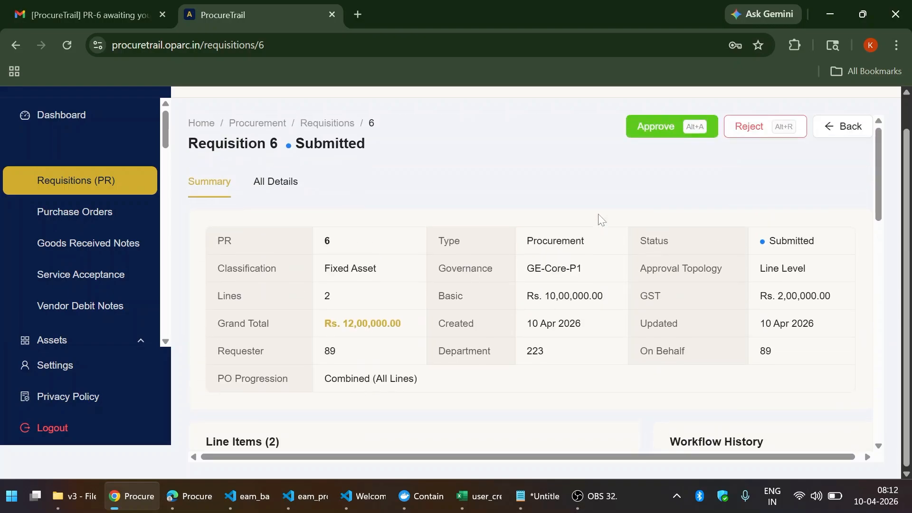
{"action": "scroll", "coordinate": [598, 216], "scroll_direction": "down", "scroll_amount": 6}
{"action": "scroll", "coordinate": [598, 214], "scroll_direction": "up", "scroll_amount": 6}
{"action": "left_click", "coordinate": [661, 134]}
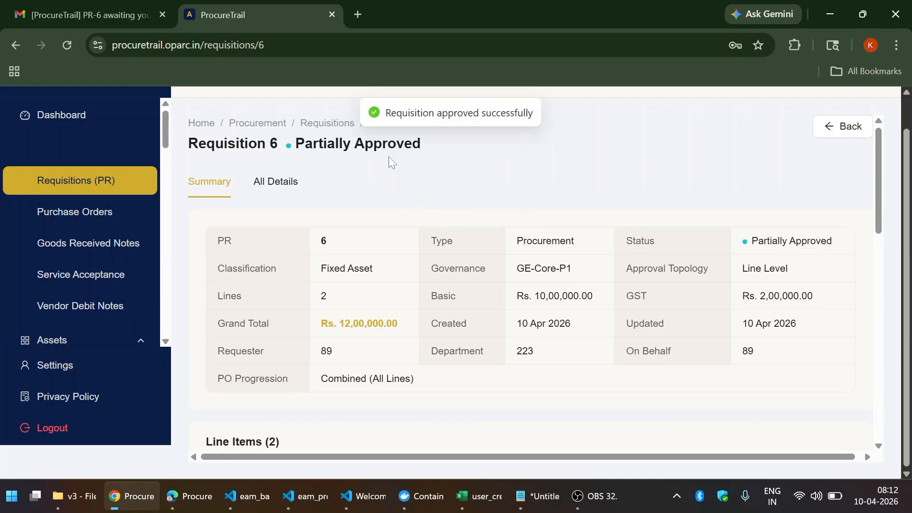
{"action": "scroll", "coordinate": [526, 214], "scroll_direction": "down", "scroll_amount": 5}
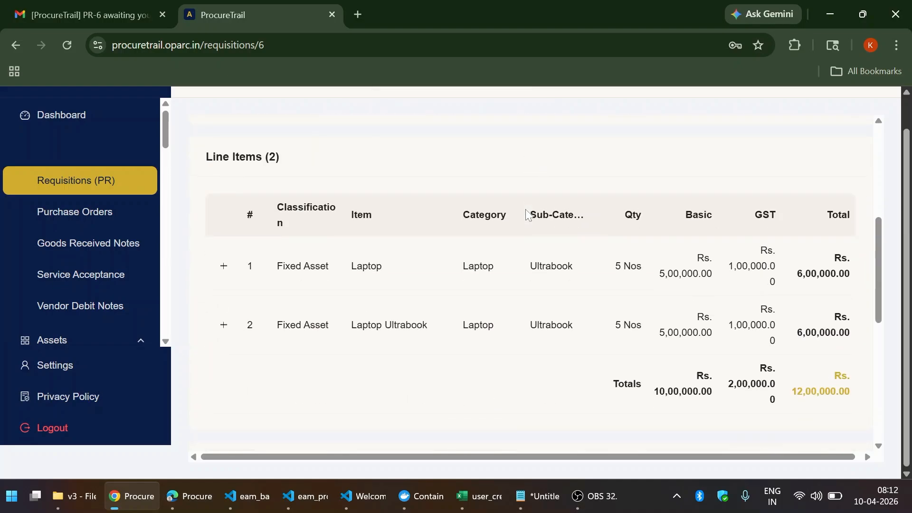
{"action": "scroll", "coordinate": [525, 214], "scroll_direction": "down", "scroll_amount": 5}
{"action": "scroll", "coordinate": [527, 214], "scroll_direction": "up", "scroll_amount": 8}
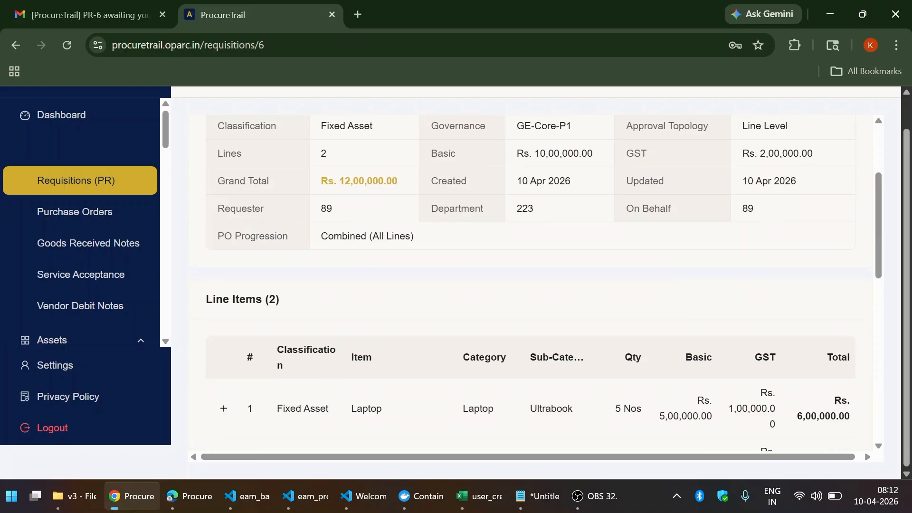
{"action": "scroll", "coordinate": [527, 214], "scroll_direction": "up", "scroll_amount": 3}
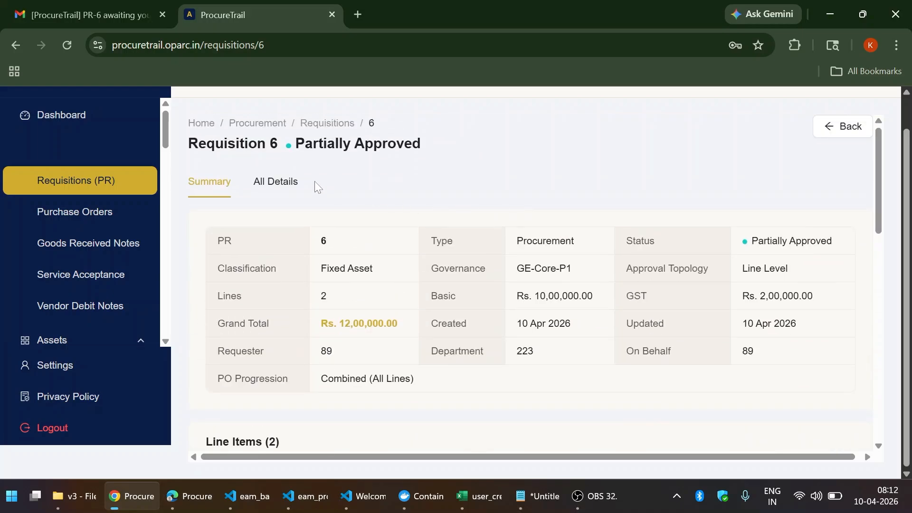
- Review Requisition 6's All Details through Ownership, Governance and Identity sections
{"action": "left_click", "coordinate": [287, 178]}
{"action": "scroll", "coordinate": [483, 181], "scroll_direction": "down", "scroll_amount": 3}
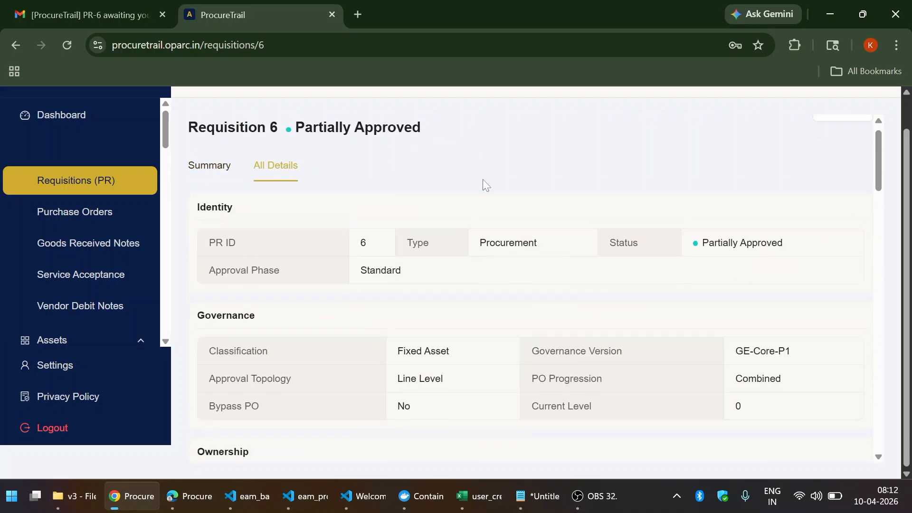
{"action": "scroll", "coordinate": [483, 180], "scroll_direction": "down", "scroll_amount": 9}
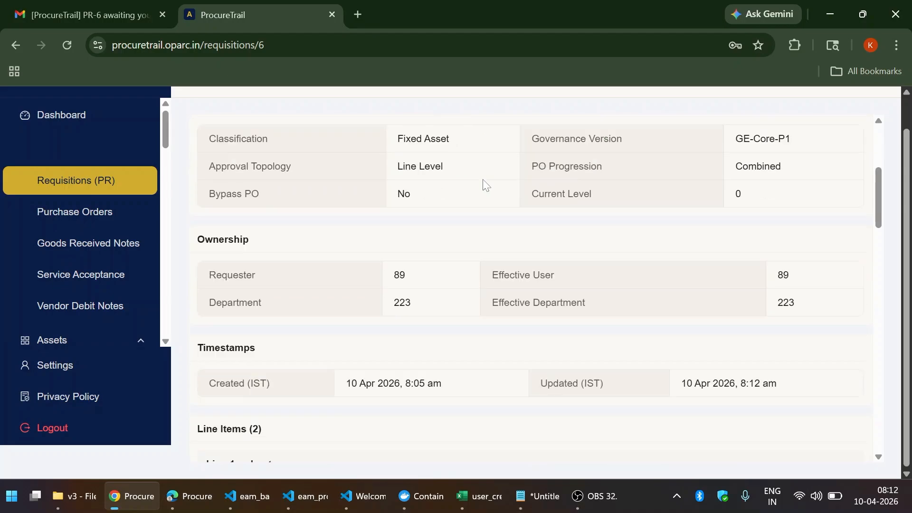
{"action": "scroll", "coordinate": [482, 180], "scroll_direction": "down", "scroll_amount": 20}
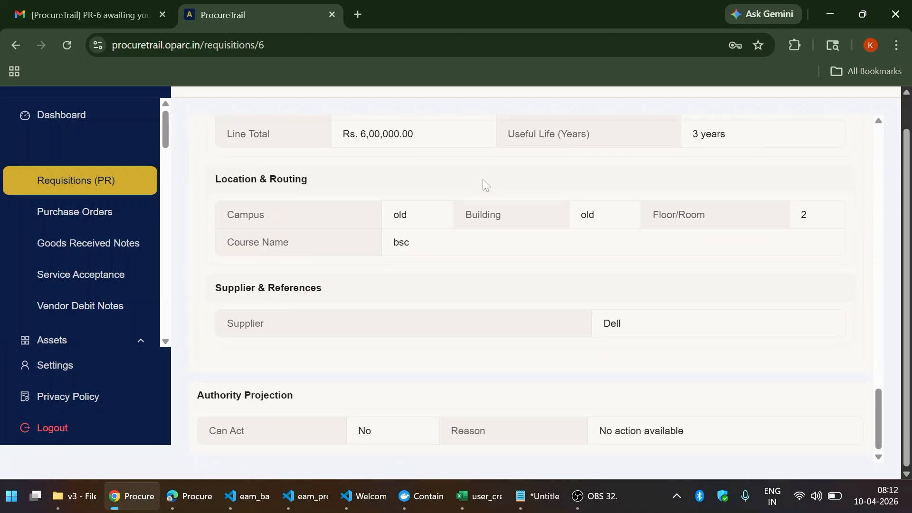
{"action": "scroll", "coordinate": [482, 179], "scroll_direction": "up", "scroll_amount": 15}
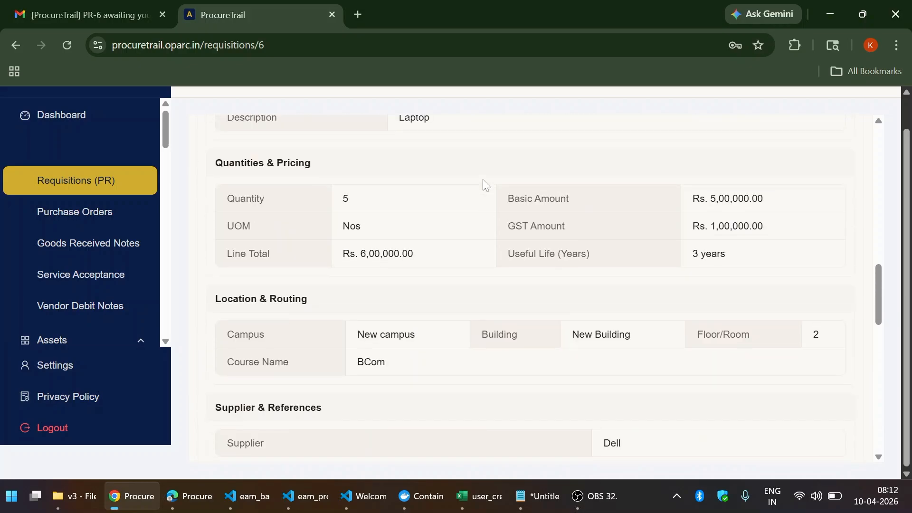
{"action": "scroll", "coordinate": [483, 181], "scroll_direction": "up", "scroll_amount": 10}
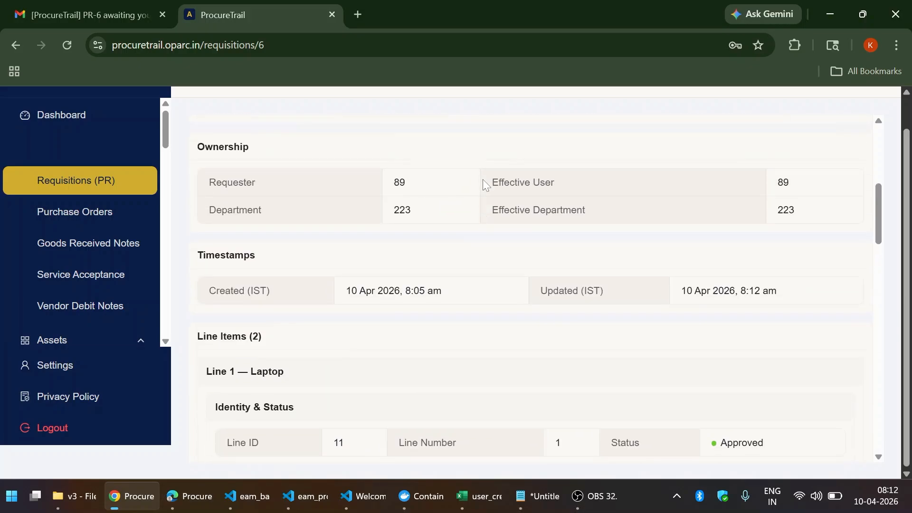
{"action": "scroll", "coordinate": [483, 184], "scroll_direction": "up", "scroll_amount": 2}
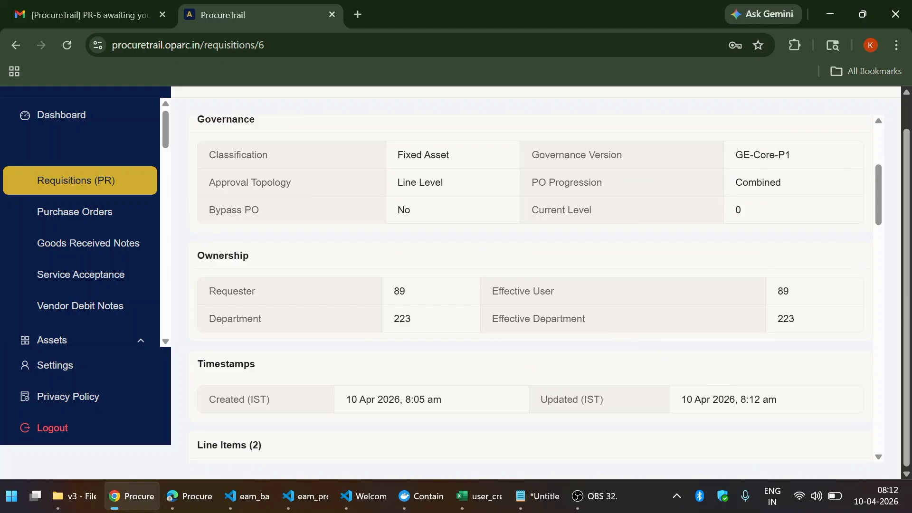
{"action": "scroll", "coordinate": [568, 269], "scroll_direction": "up", "scroll_amount": 4}
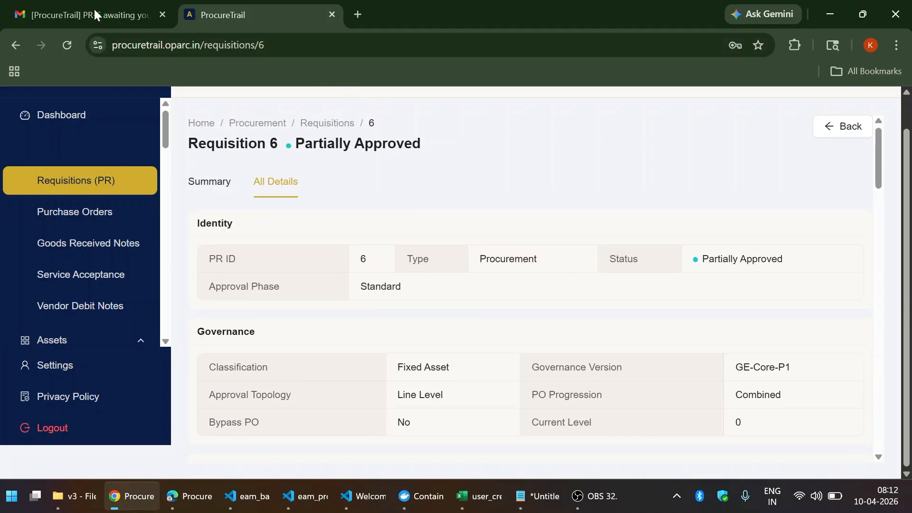
- Return to the PR-6 approval email in Gmail and follow its Review Now link
{"action": "left_click", "coordinate": [79, 7]}
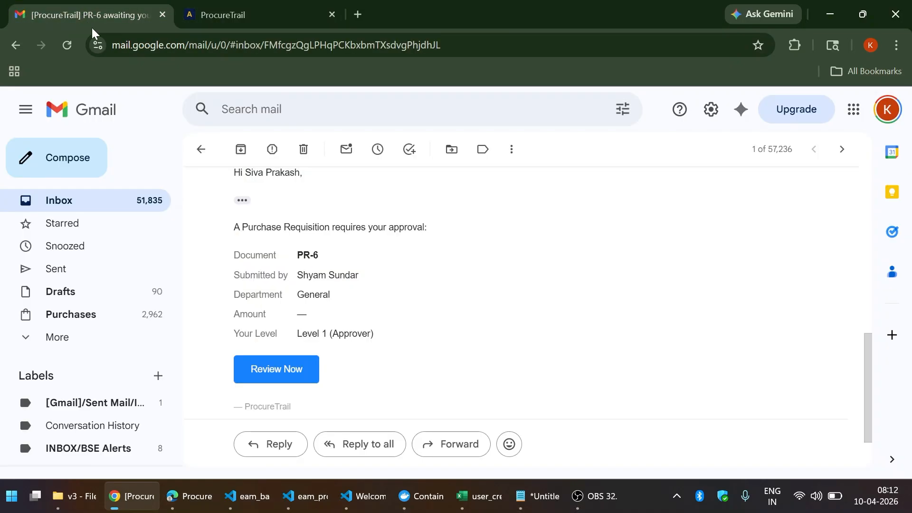
{"action": "scroll", "coordinate": [434, 296], "scroll_direction": "down", "scroll_amount": 2}
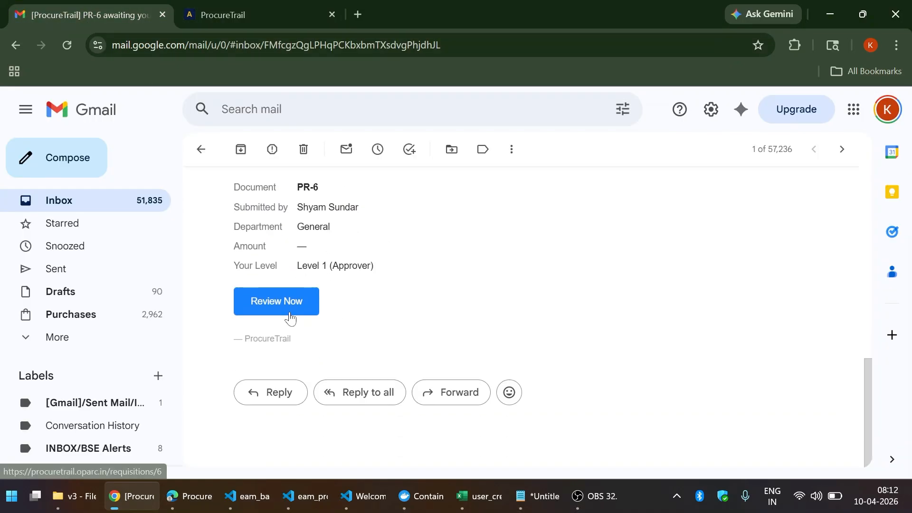
{"action": "scroll", "coordinate": [289, 317], "scroll_direction": "down", "scroll_amount": 2}
{"action": "scroll", "coordinate": [290, 317], "scroll_direction": "up", "scroll_amount": 3}
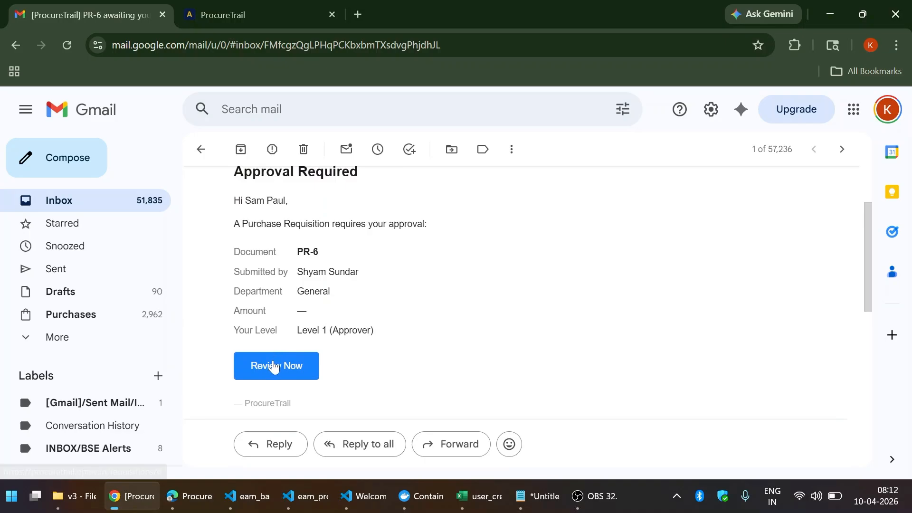
{"action": "left_click", "coordinate": [273, 366]}
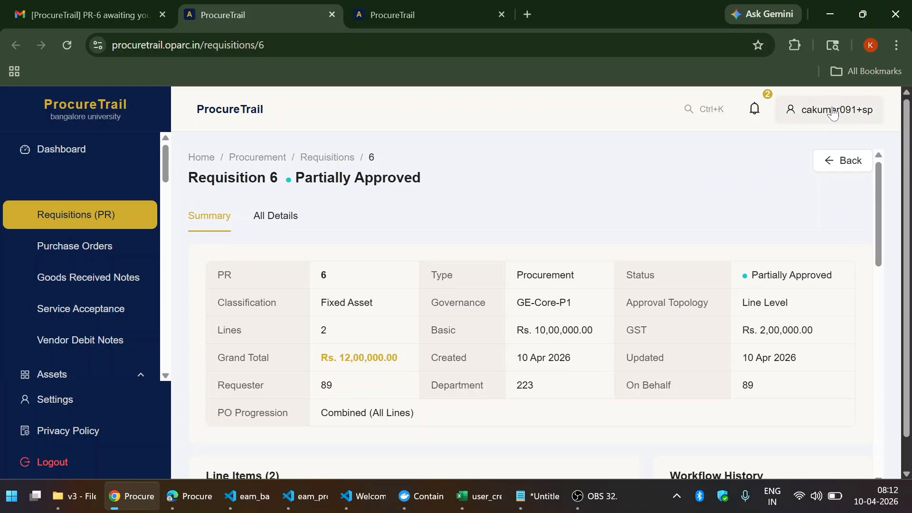
- Log out and choose bangalore-university as the organization
{"action": "left_click", "coordinate": [827, 119]}
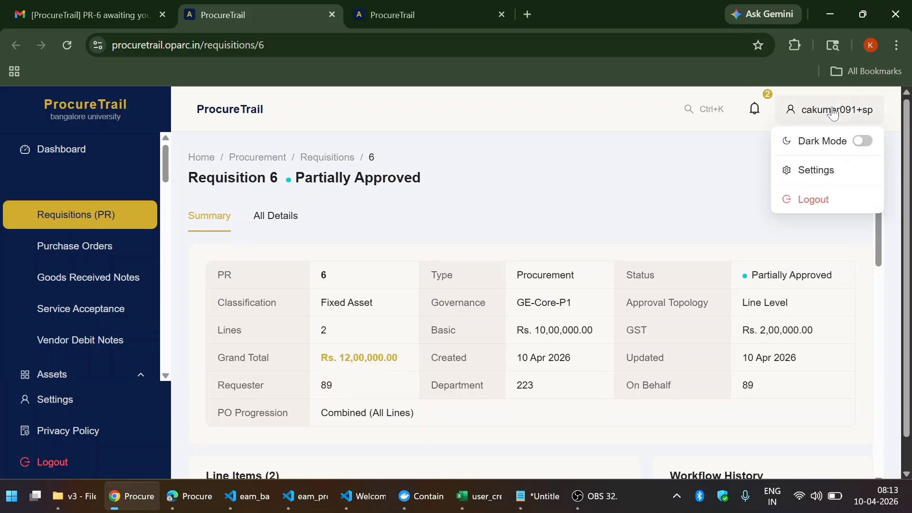
{"action": "left_click", "coordinate": [824, 202]}
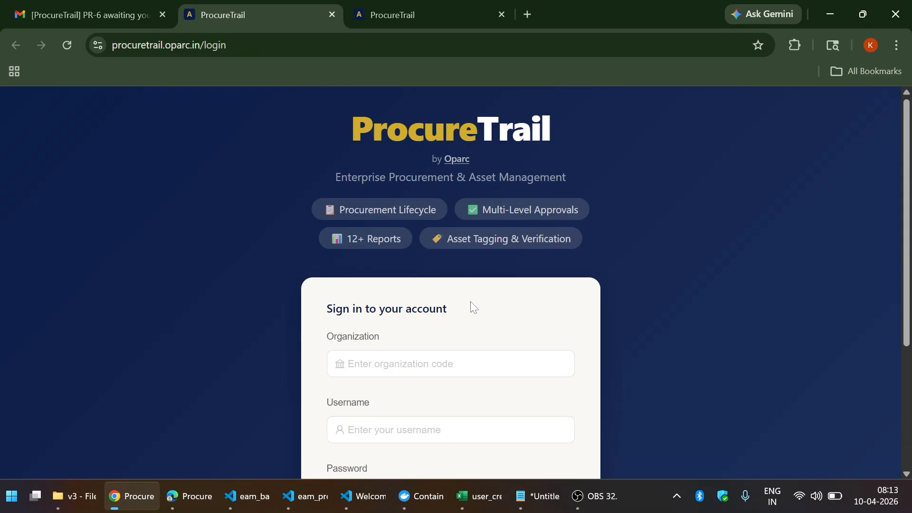
{"action": "scroll", "coordinate": [472, 306], "scroll_direction": "down", "scroll_amount": 3}
{"action": "left_click", "coordinate": [473, 221]}
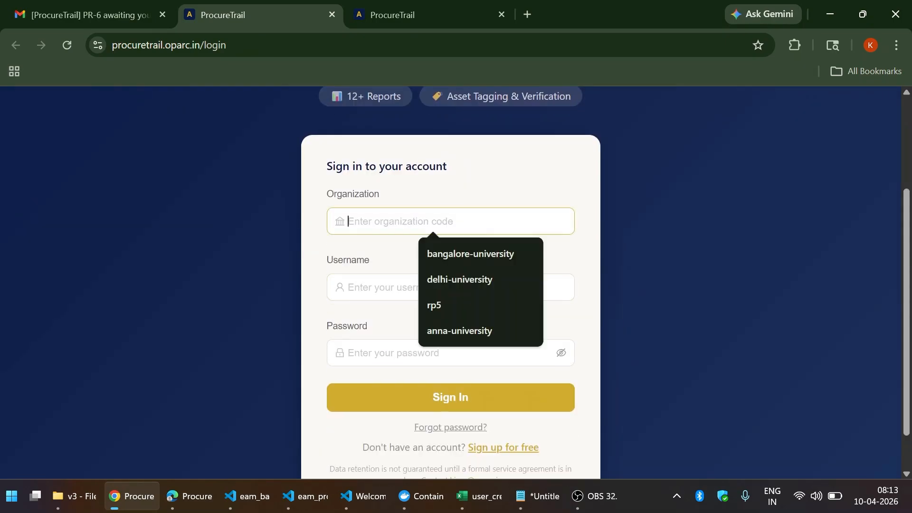
{"action": "left_click", "coordinate": [472, 255]}
{"action": "left_click", "coordinate": [475, 288]}
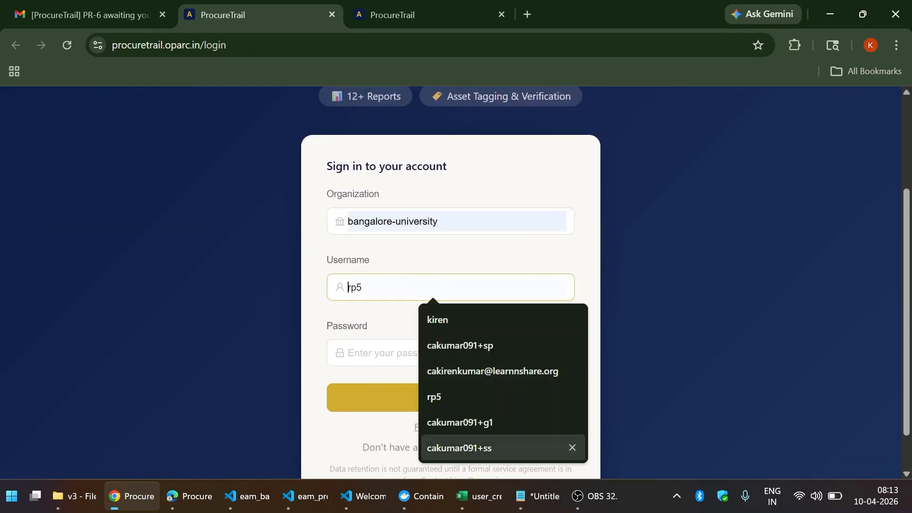
- Sign in with the second approver's username from cell B6, without the email domain, and password
{"action": "left_click", "coordinate": [482, 497]}
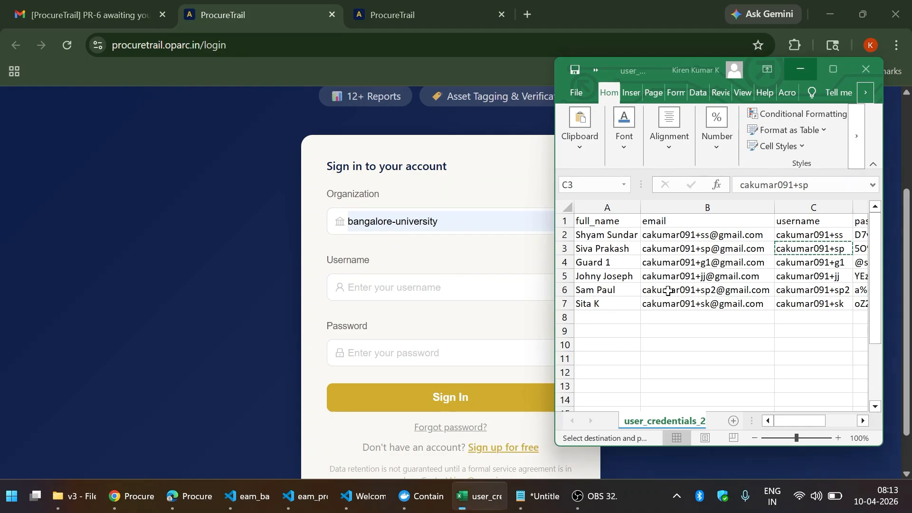
{"action": "left_click", "coordinate": [712, 294]}
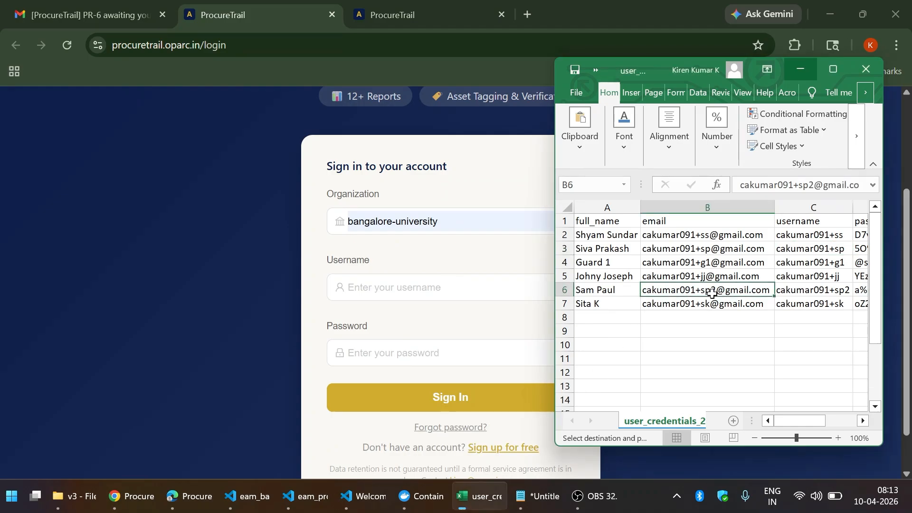
{"action": "left_click", "coordinate": [489, 311]}
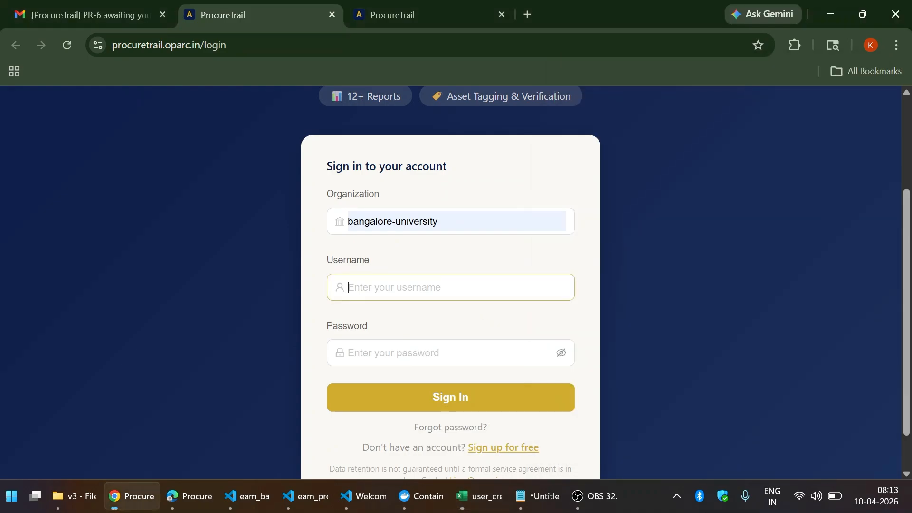
{"action": "key", "text": "ctrl+v"}
{"action": "key", "text": "Tab"}
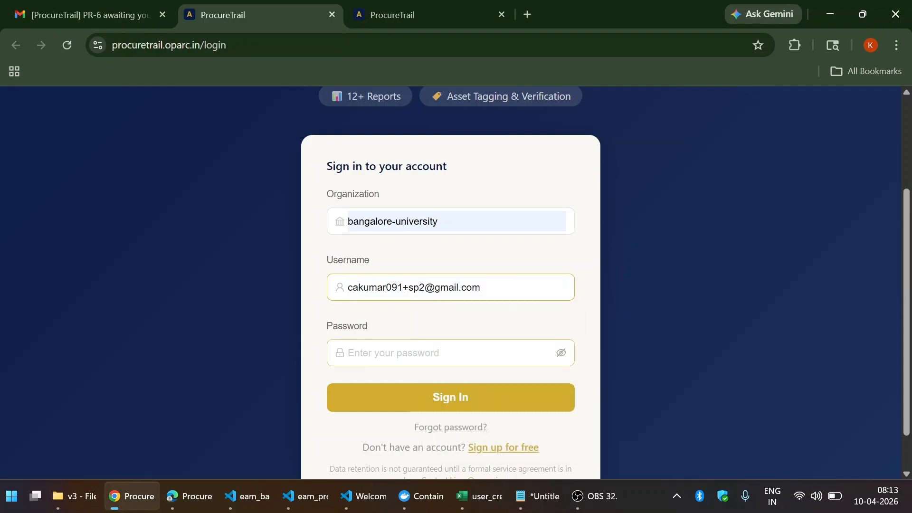
{"action": "left_click", "coordinate": [488, 298]}
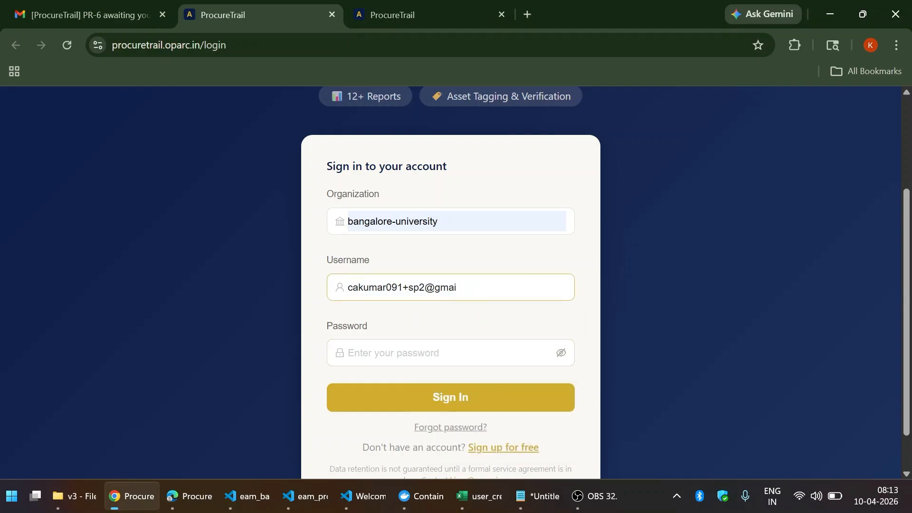
{"action": "key", "text": "BackSpace"}
{"action": "key", "text": "BackSpace"}
{"action": "key", "text": "Tab"}
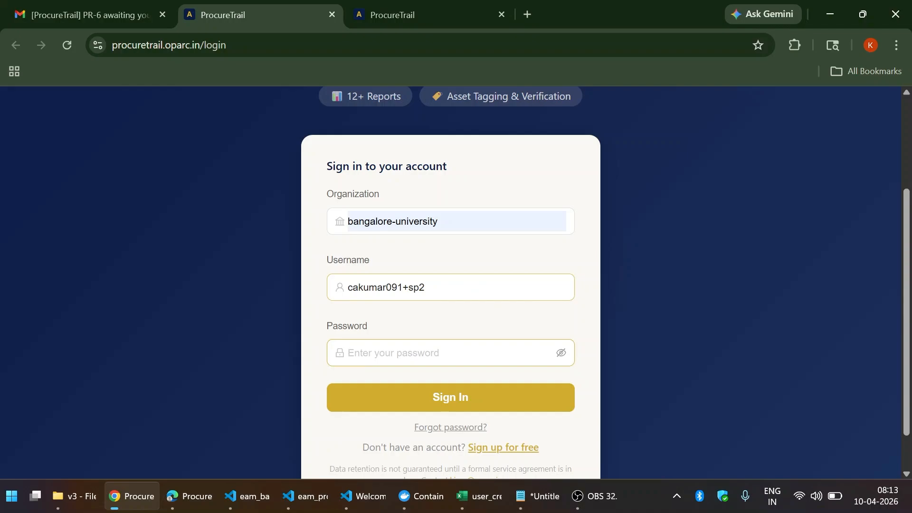
{"action": "type", "text": "•"}
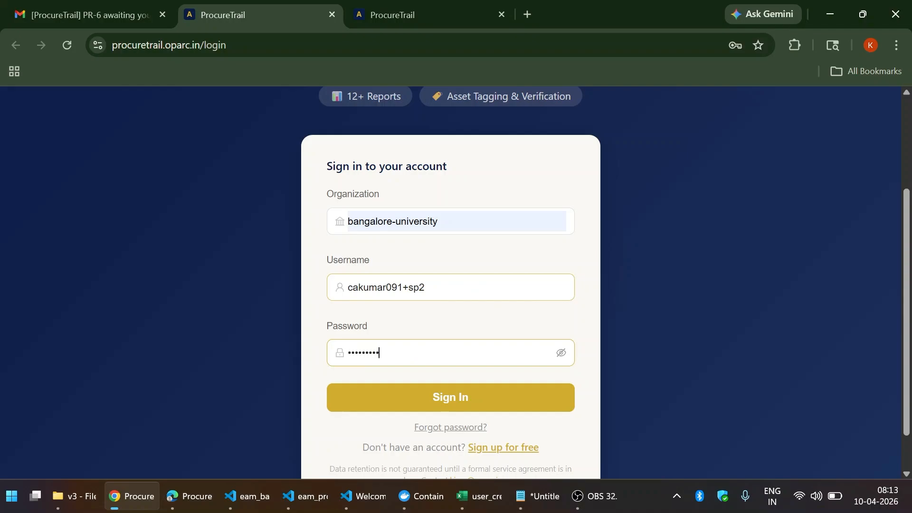
{"action": "left_click", "coordinate": [448, 397]}
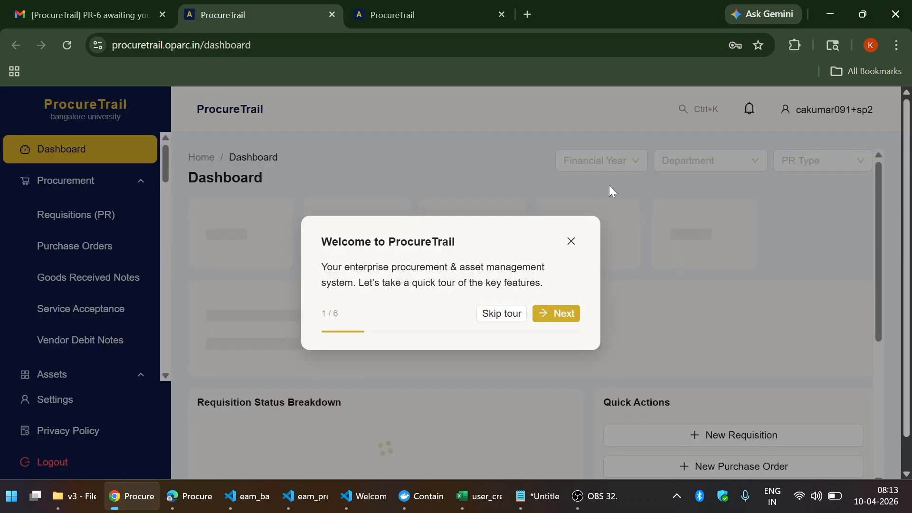
- Skip the welcome tour and open Requisition 6 from its PR-6 approval notification
{"action": "left_click", "coordinate": [495, 314]}
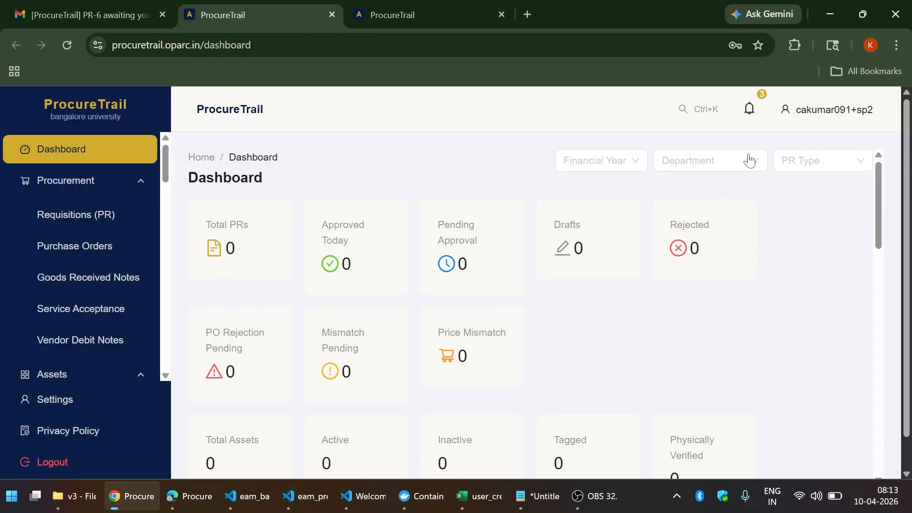
{"action": "left_click", "coordinate": [754, 111]}
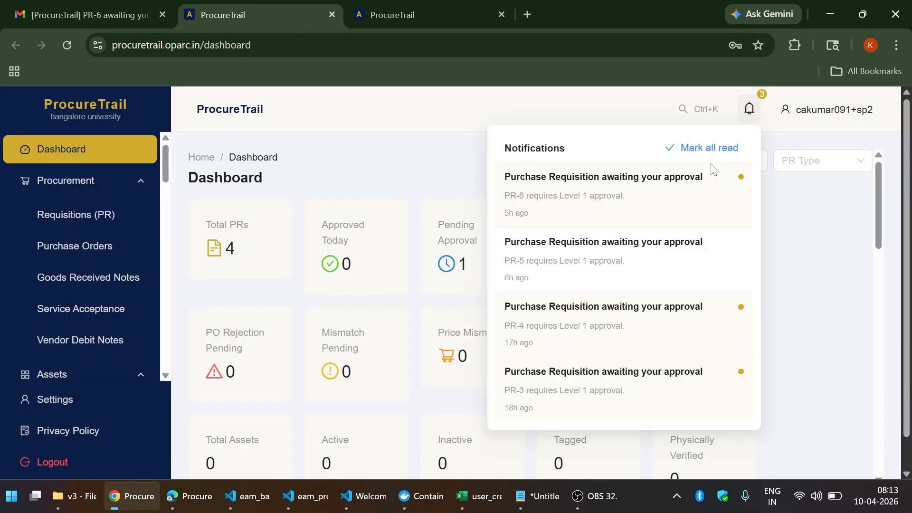
{"action": "left_click", "coordinate": [667, 191]}
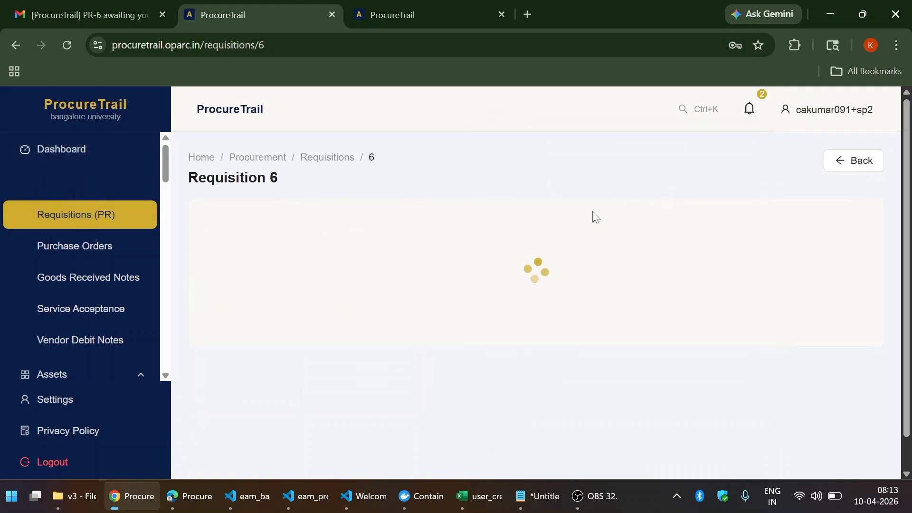
- Review the DELL versus hp quotation comparison on Requisition 6
{"action": "scroll", "coordinate": [623, 181], "scroll_direction": "down", "scroll_amount": 3}
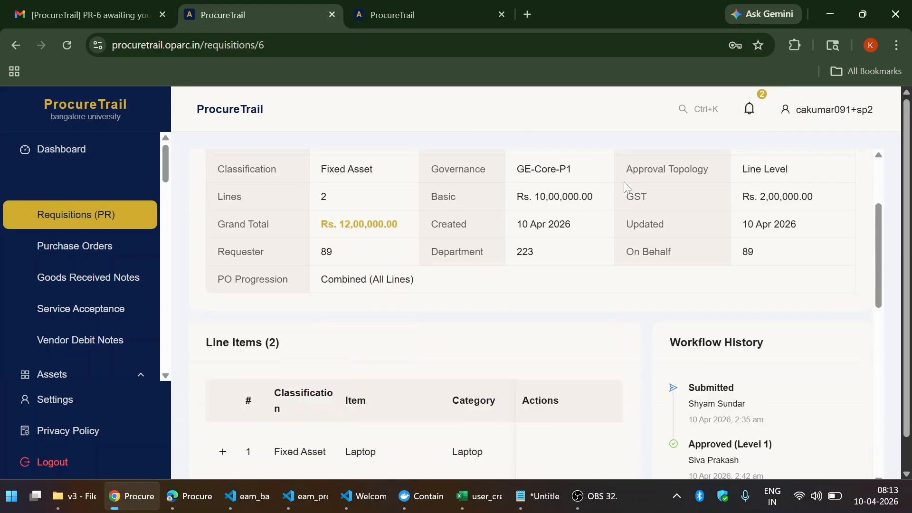
{"action": "scroll", "coordinate": [623, 181], "scroll_direction": "down", "scroll_amount": 6}
{"action": "scroll", "coordinate": [626, 186], "scroll_direction": "down", "scroll_amount": 5}
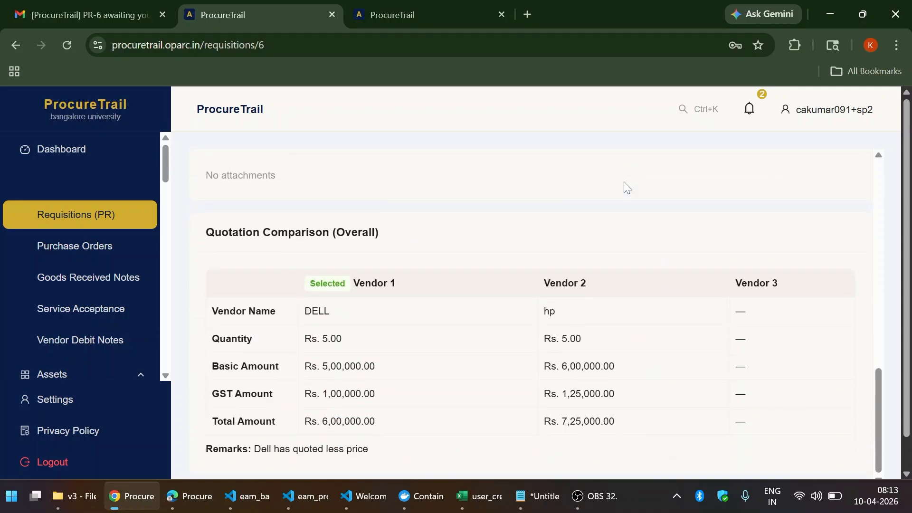
{"action": "scroll", "coordinate": [651, 183], "scroll_direction": "up", "scroll_amount": 10}
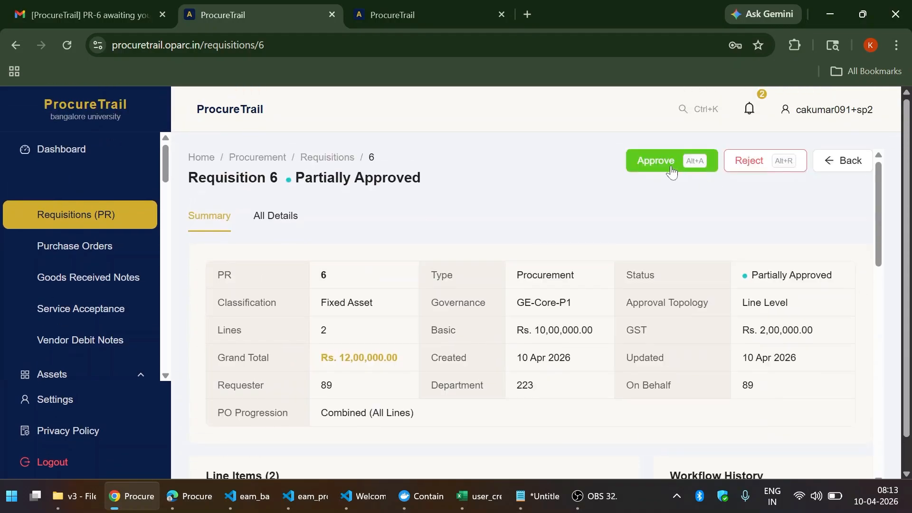
- Approve Requisition 6 as the second Level 1 approver and confirm it reads Approved (Pending Post)
{"action": "left_click", "coordinate": [671, 172]}
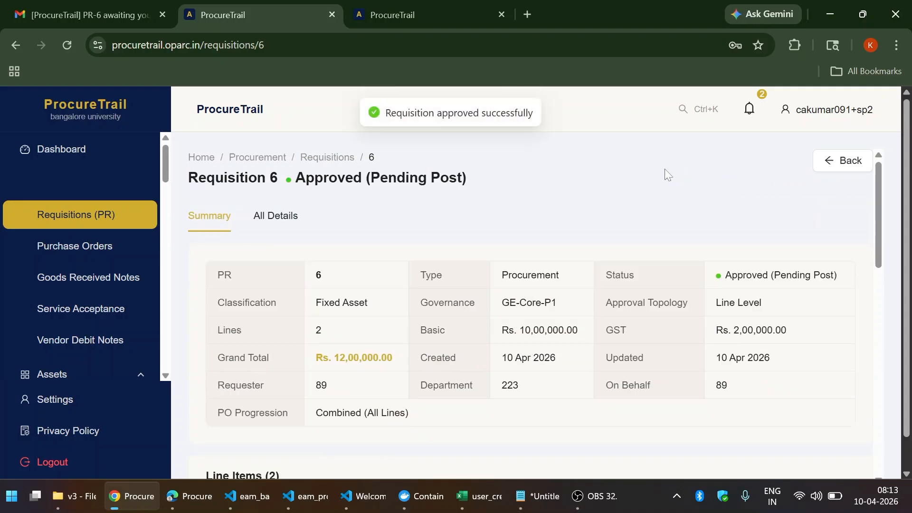
{"action": "left_click_drag", "start_coordinate": [371, 177], "coordinate": [457, 177]}
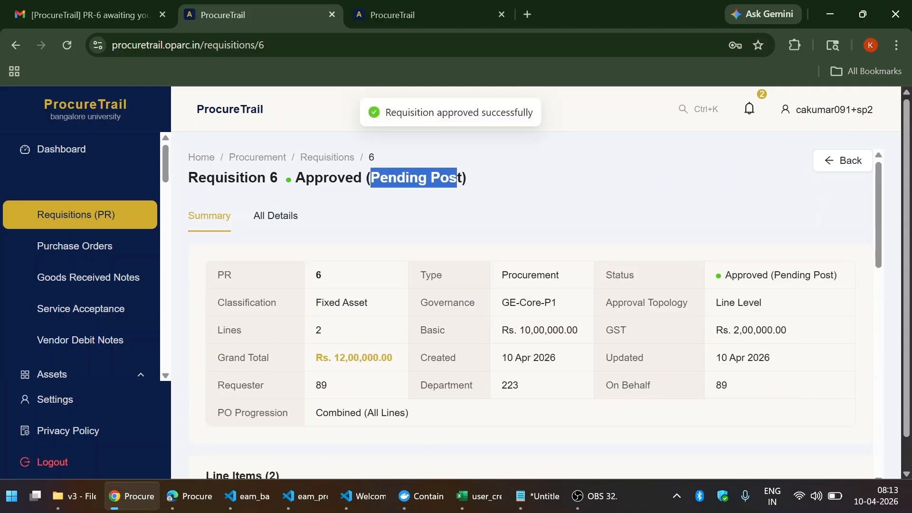
{"action": "left_click", "coordinate": [392, 212]}
{"action": "scroll", "coordinate": [384, 211], "scroll_direction": "down", "scroll_amount": 1}
{"action": "scroll", "coordinate": [384, 211], "scroll_direction": "down", "scroll_amount": 10}
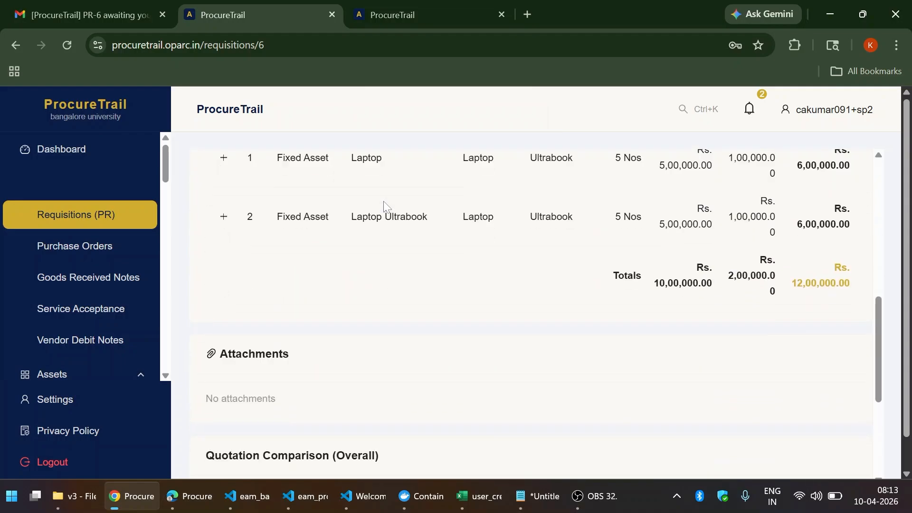
{"action": "scroll", "coordinate": [385, 207], "scroll_direction": "up", "scroll_amount": 10}
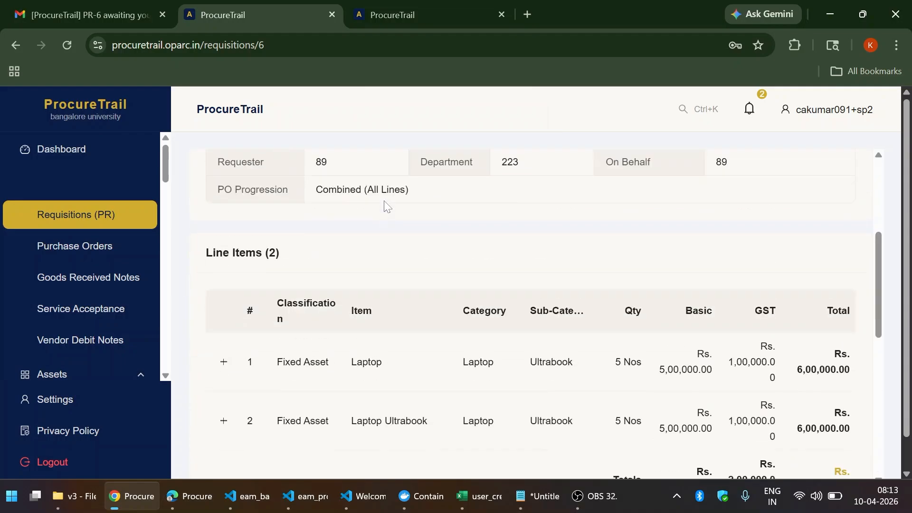